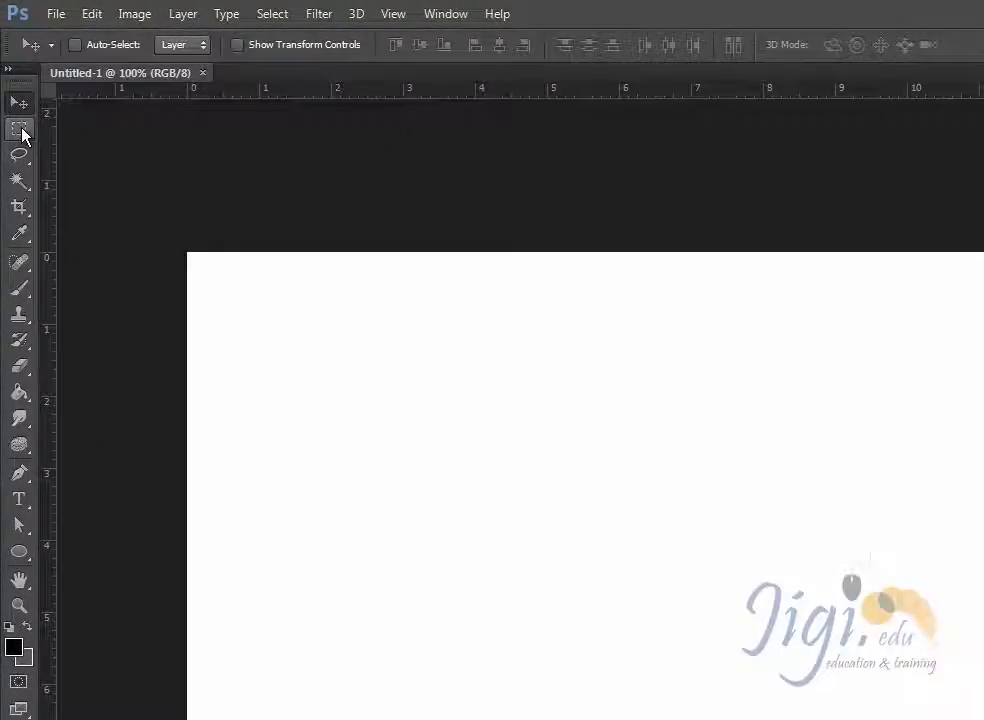
# - Draw a circular selection about 1.9 inches wide with the Elliptical Marquee tool, slightly left of the canvas centre
pyautogui.click(14, 93)
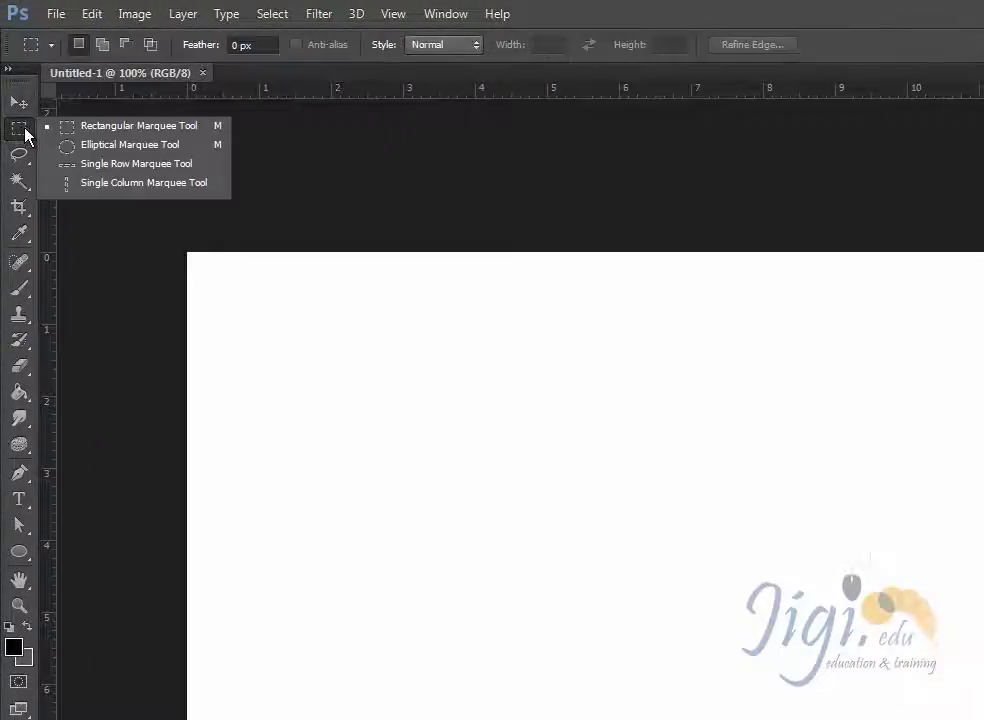
pyautogui.click(113, 150)
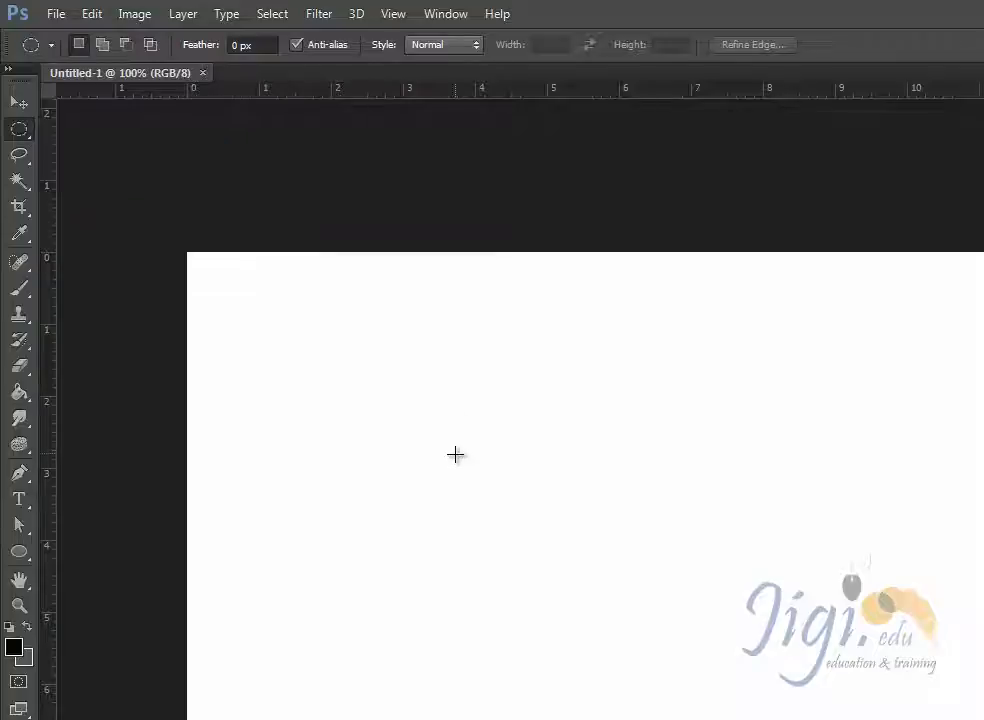
pyautogui.moveTo(407, 426); pyautogui.dragTo(542, 587)
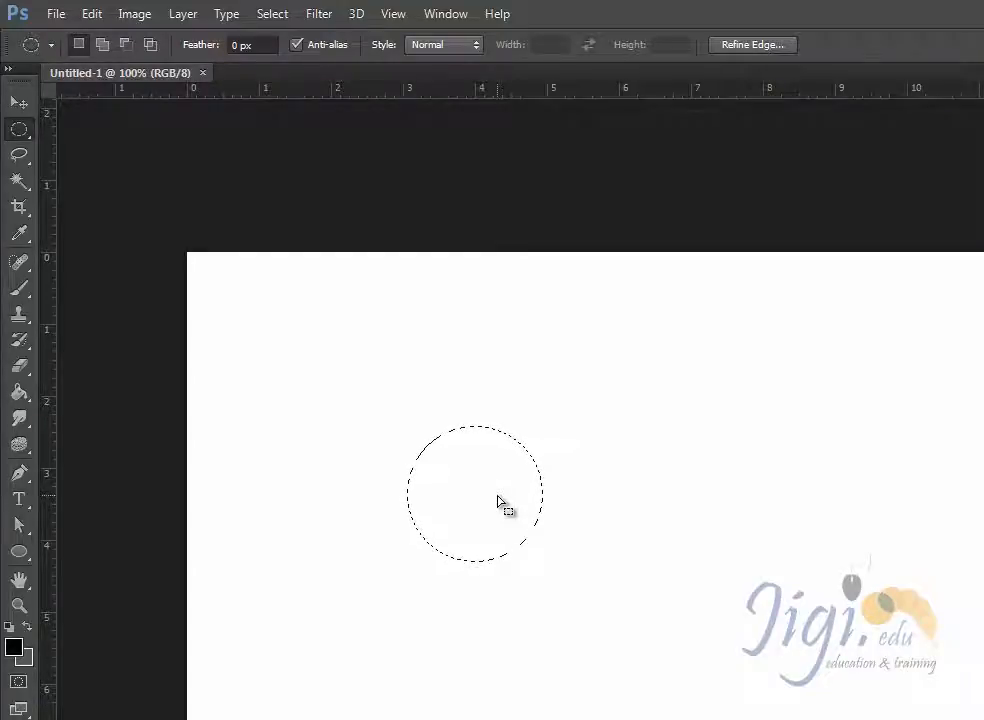
pyautogui.click(92, 14)
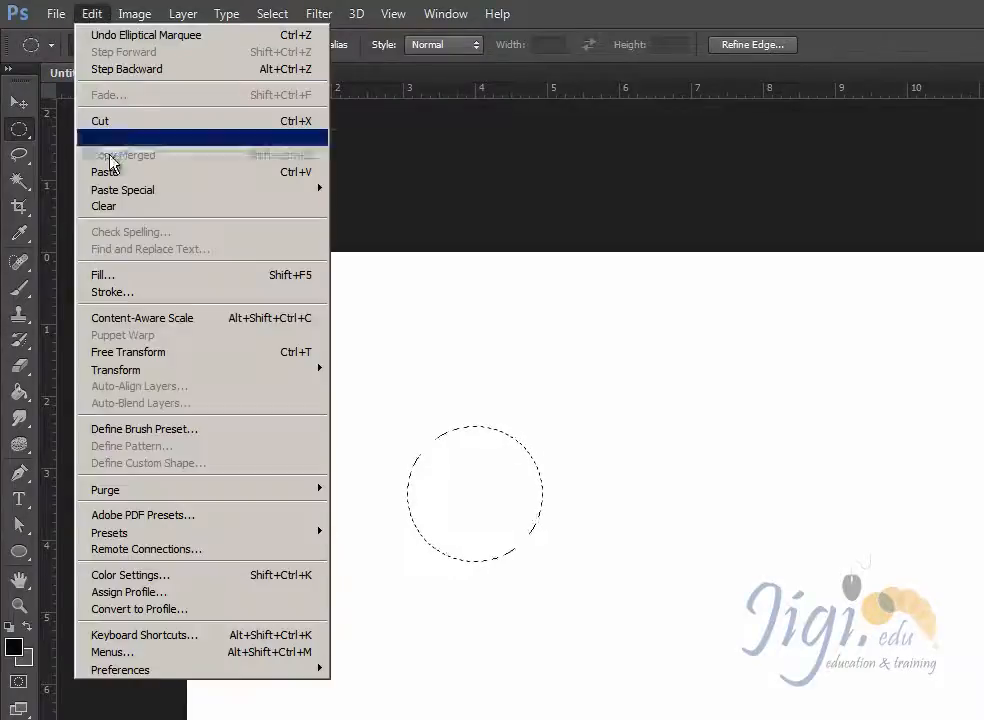
pyautogui.click(783, 16)
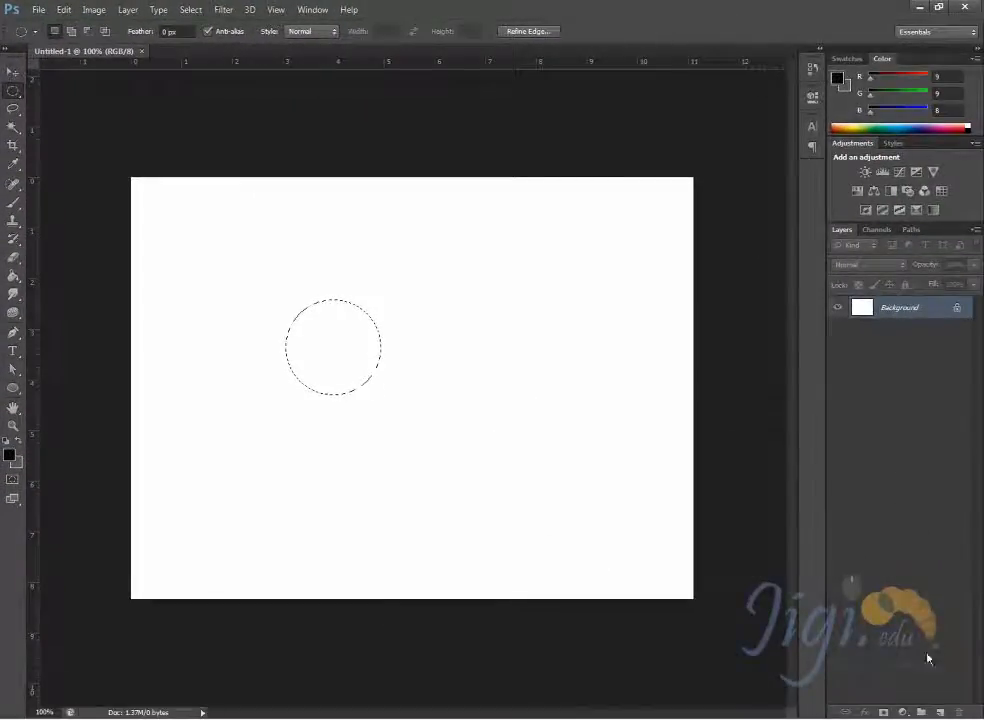
# - Add a new layer and fill the circular selection on it with red (#ff0303)
pyautogui.click(941, 712)
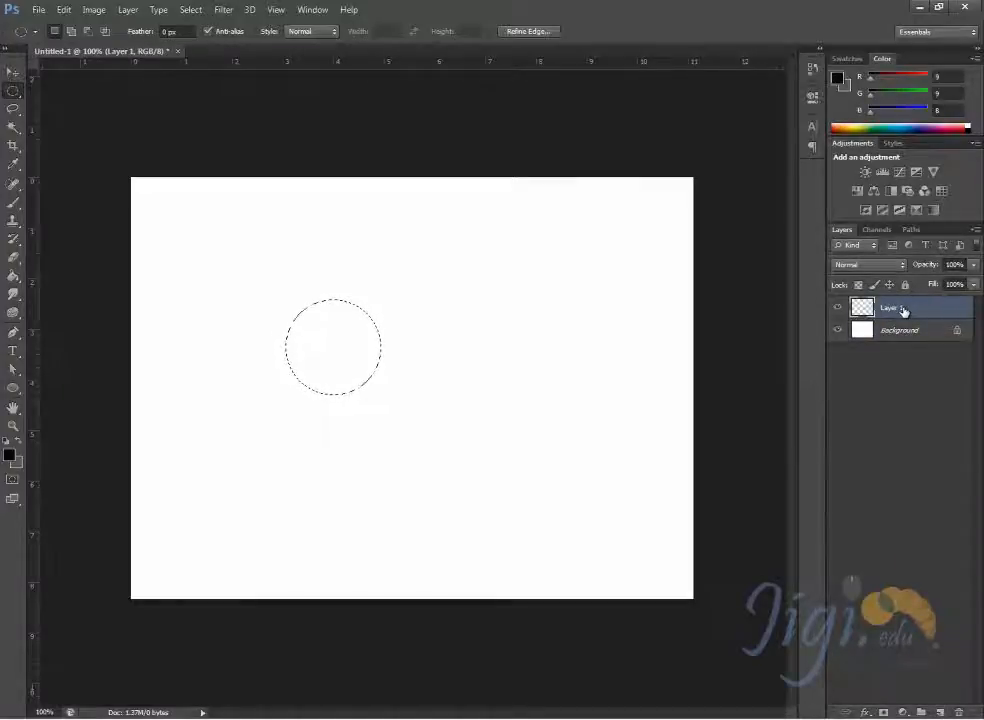
pyautogui.click(64, 10)
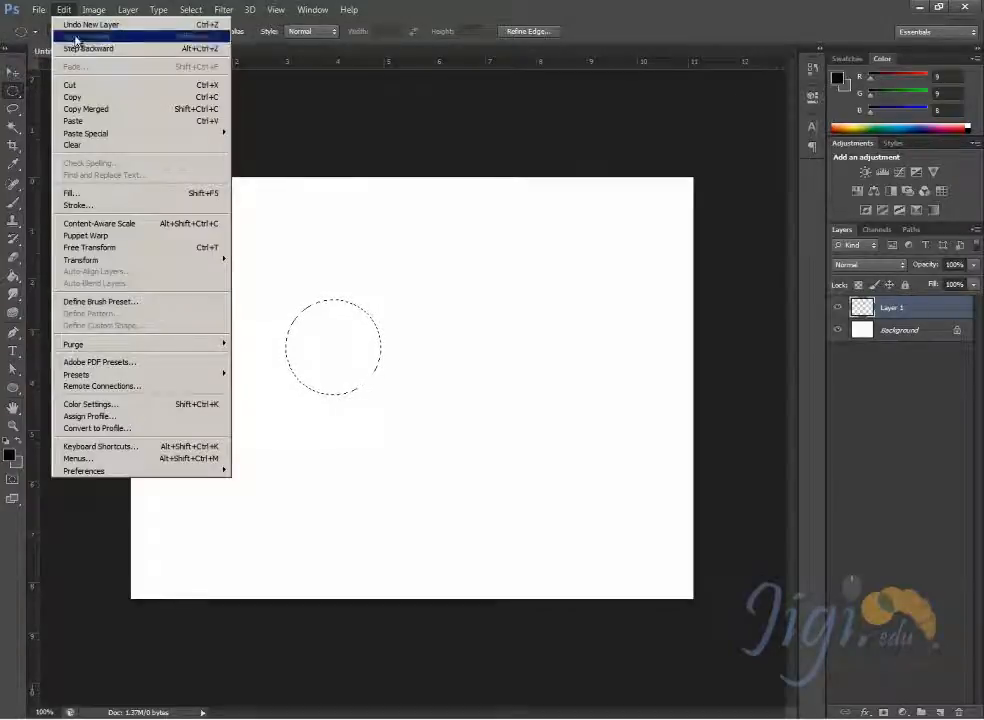
pyautogui.click(84, 194)
pyautogui.click(645, 145)
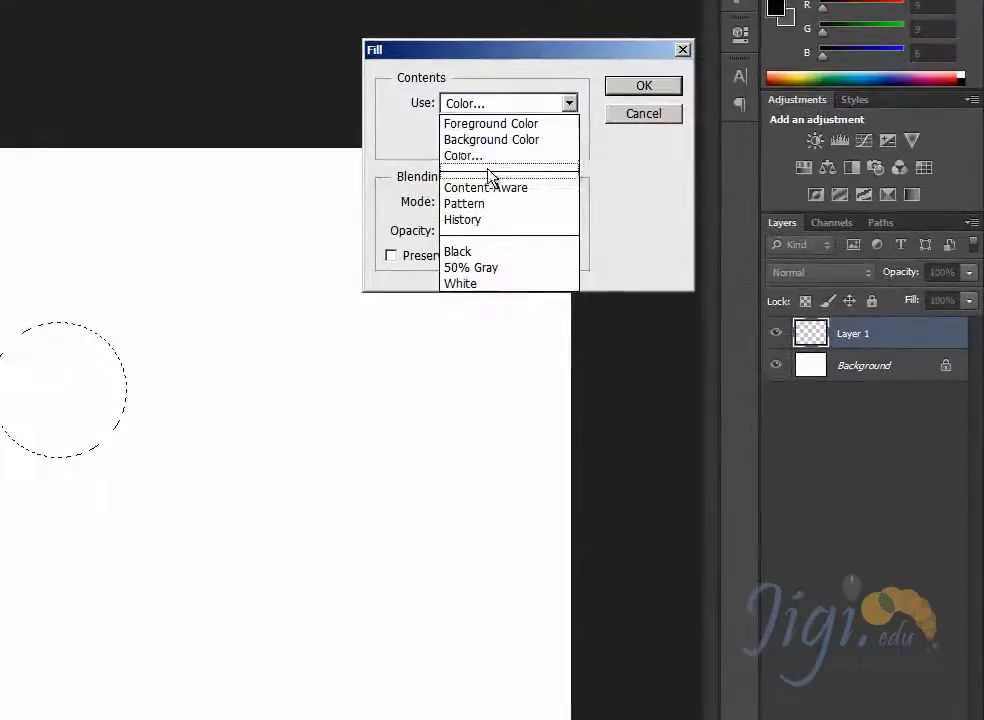
pyautogui.click(488, 160)
pyautogui.moveTo(545, 505); pyautogui.dragTo(515, 503)
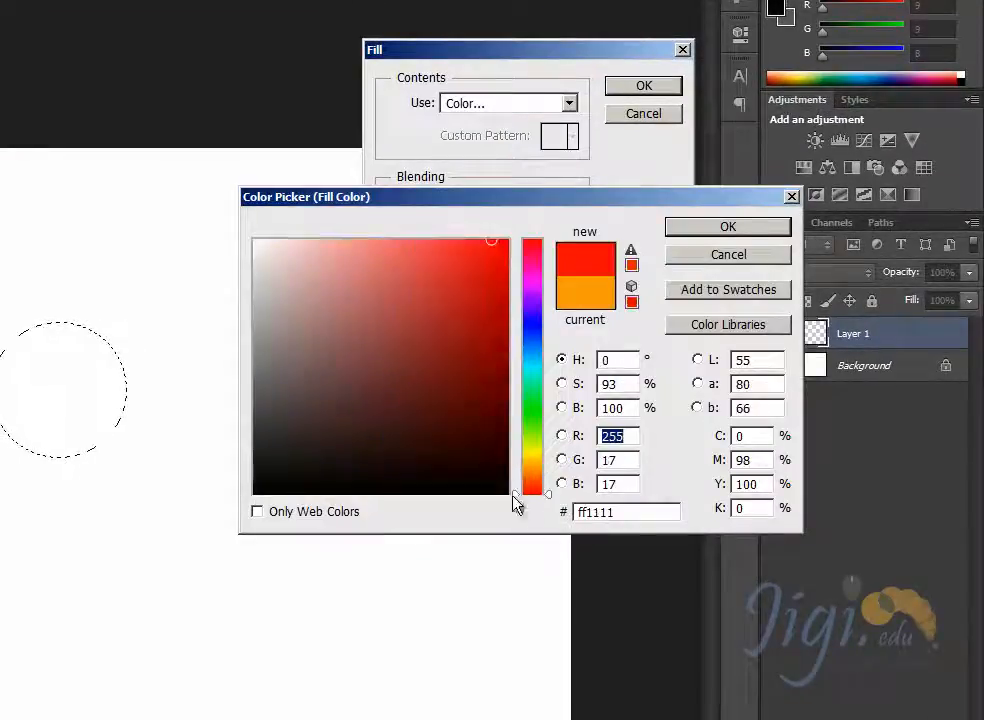
pyautogui.moveTo(492, 258)
pyautogui.mouseDown()
pyautogui.moveTo(573, 169)
pyautogui.moveTo(504, 147)
pyautogui.mouseUp()
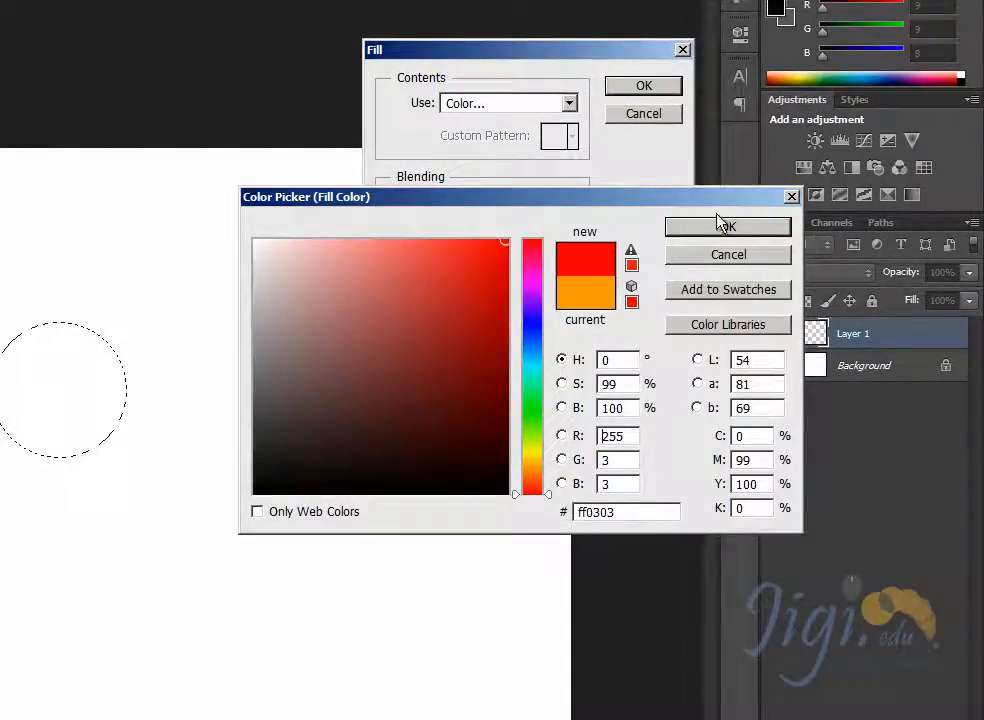
pyautogui.click(720, 225)
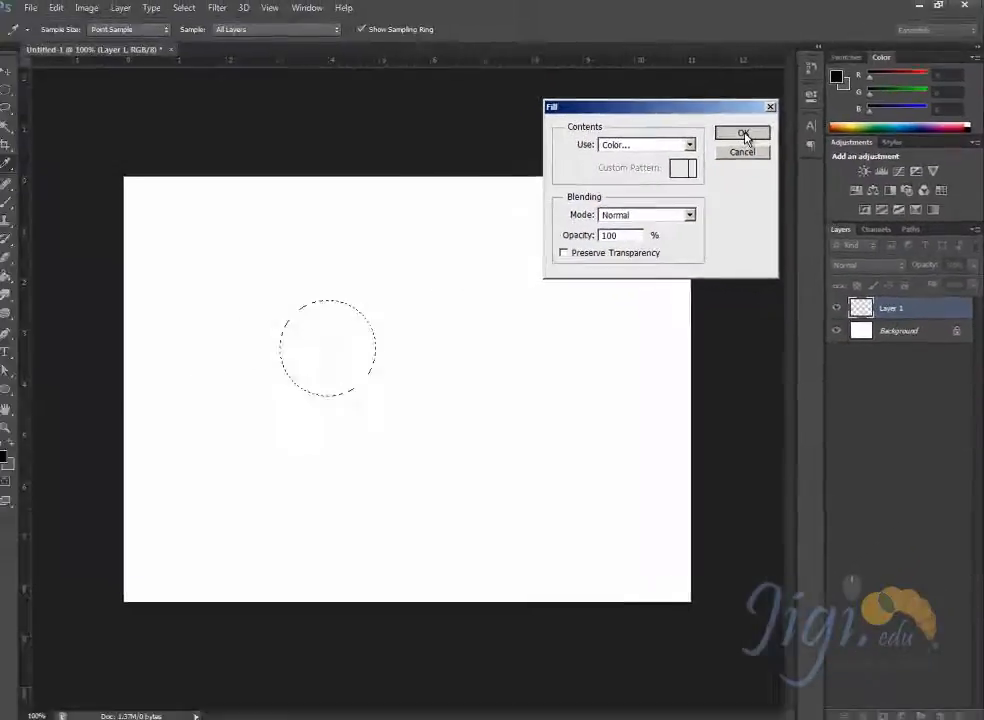
pyautogui.click(645, 87)
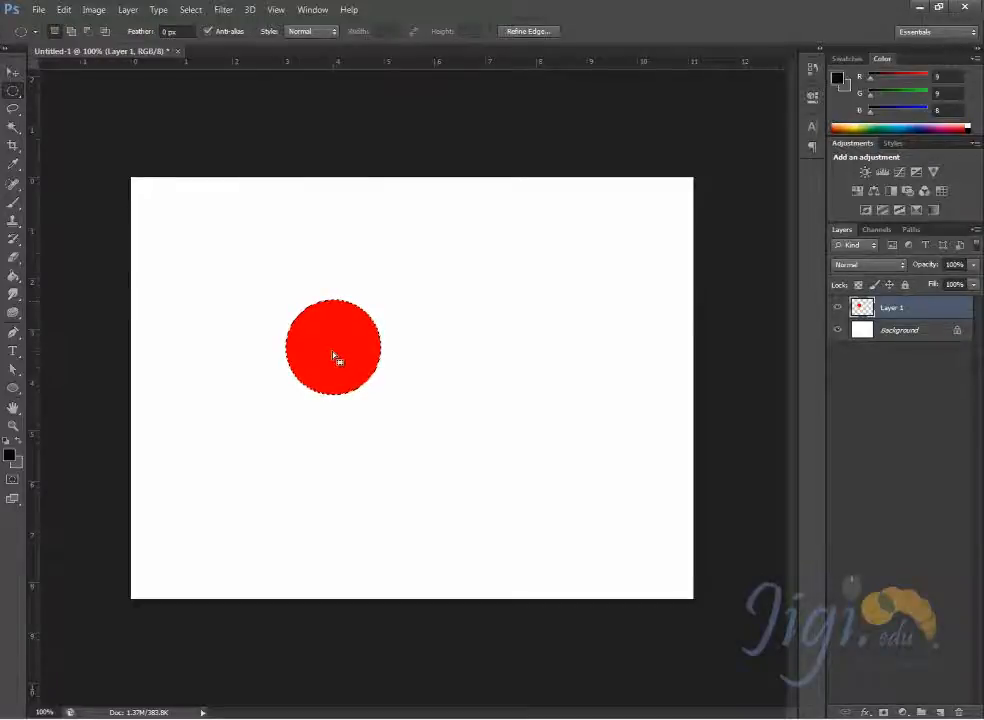
# - Shift the circular selection to the right of the red circle and fill it with green (#2dff03) on a new layer
pyautogui.moveTo(336, 358); pyautogui.dragTo(447, 357)
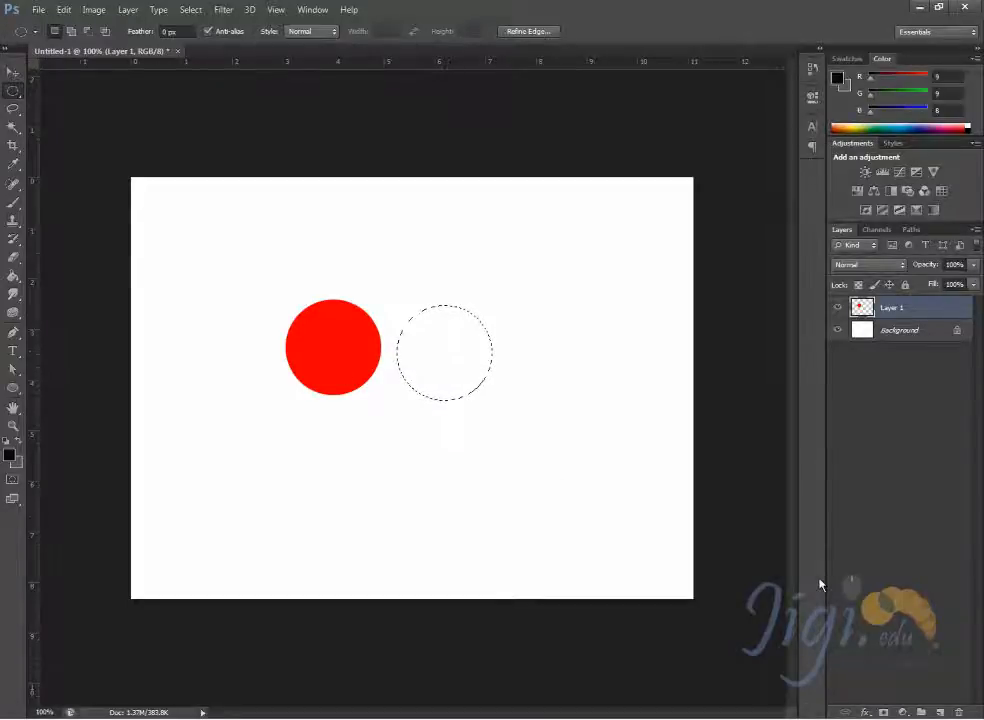
pyautogui.click(942, 712)
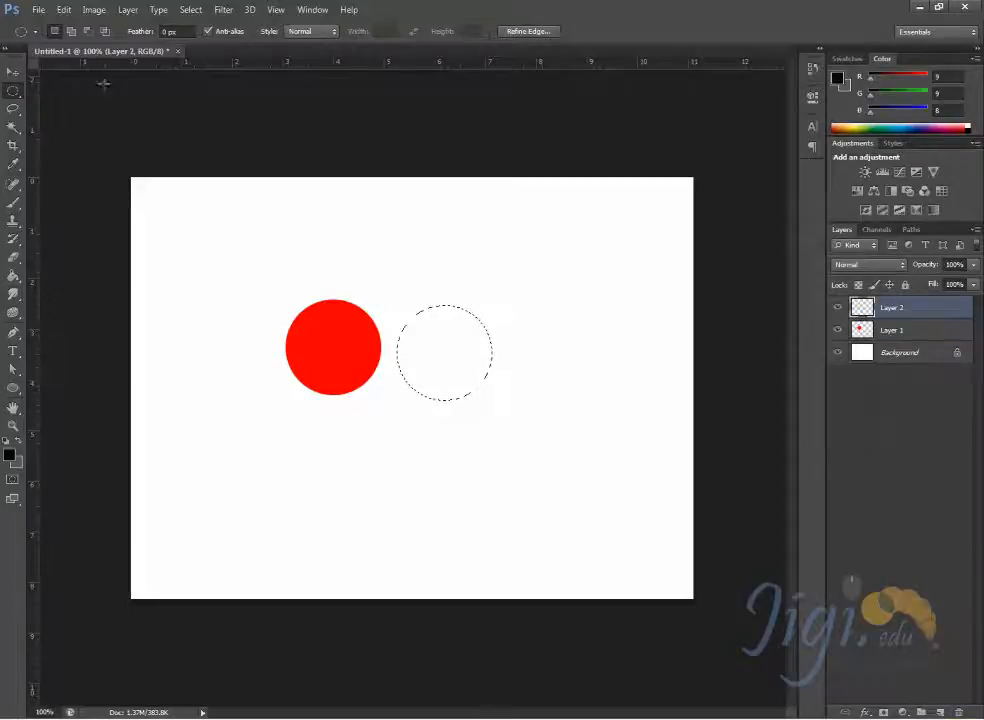
pyautogui.click(63, 9)
pyautogui.click(76, 192)
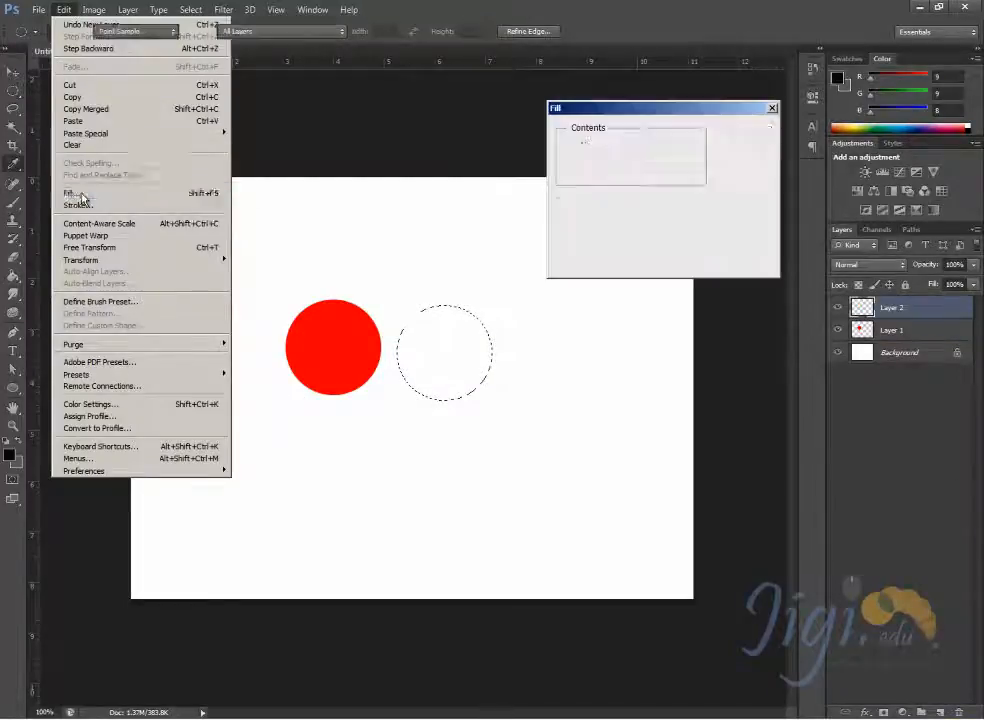
pyautogui.click(691, 146)
pyautogui.click(655, 182)
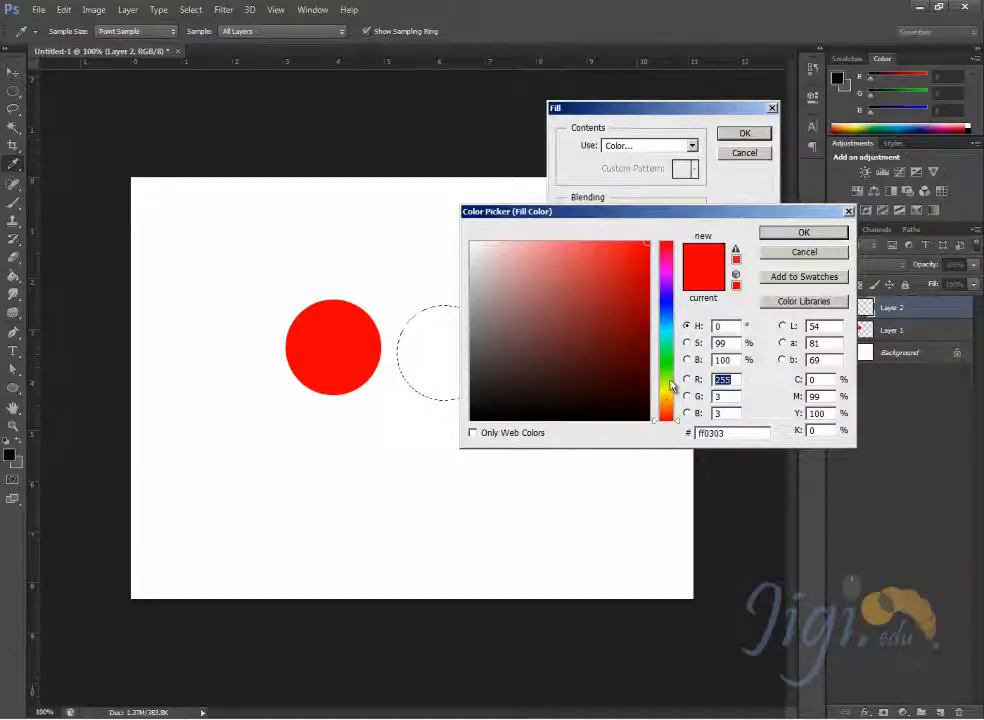
pyautogui.click(668, 367)
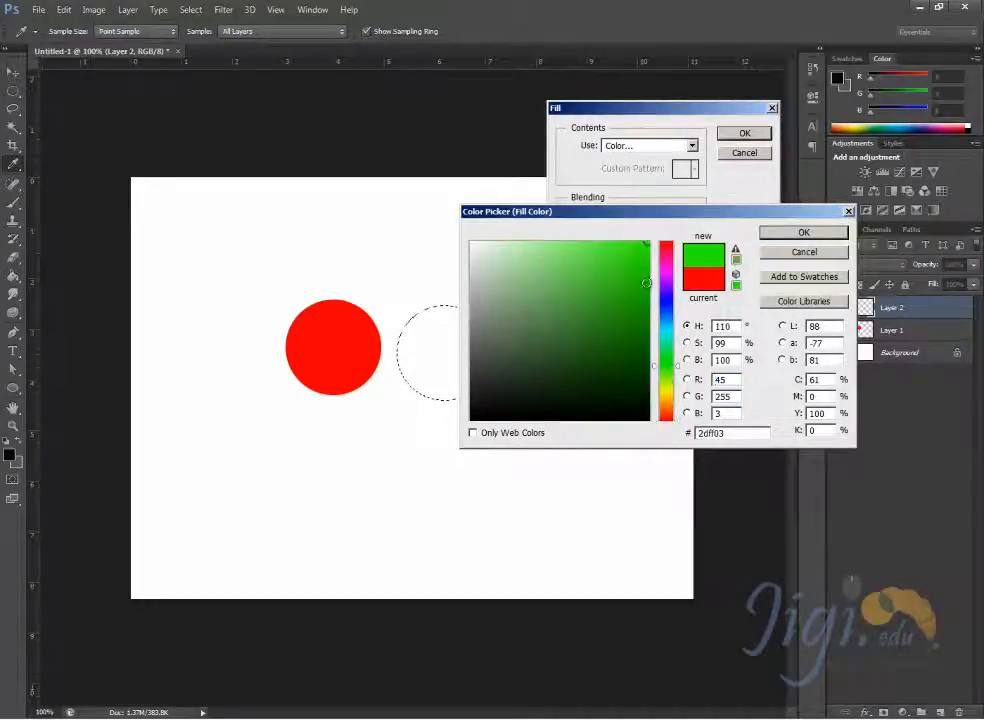
pyautogui.click(803, 232)
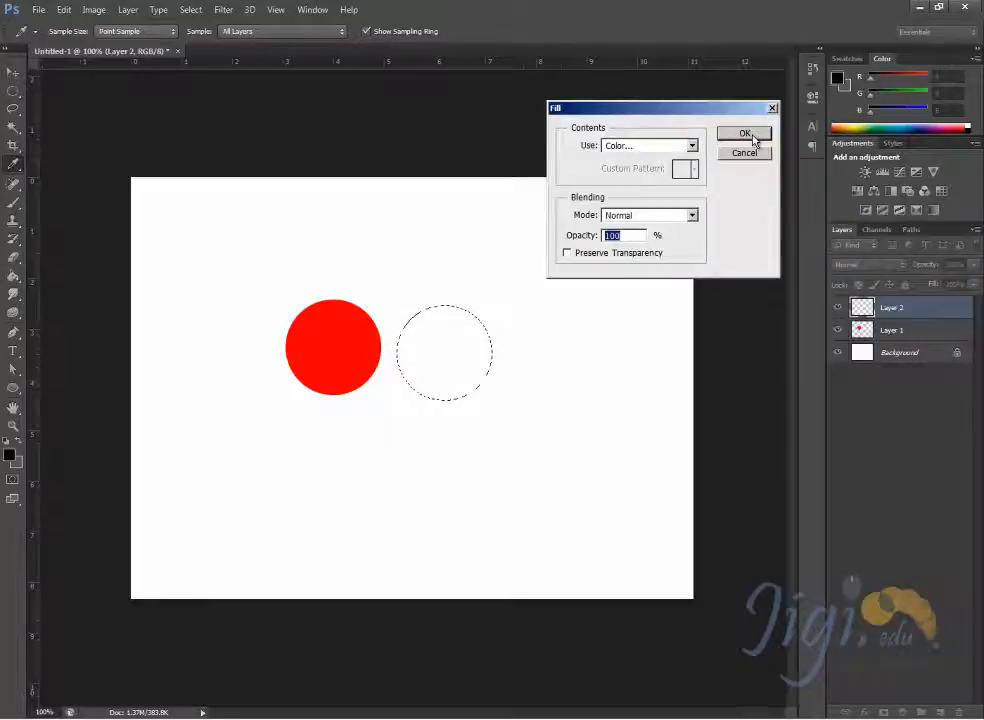
pyautogui.click(753, 139)
# - Shift the circular selection below and between the red and green circles and fill it with bright blue on a new layer
pyautogui.moveTo(446, 358); pyautogui.dragTo(407, 425)
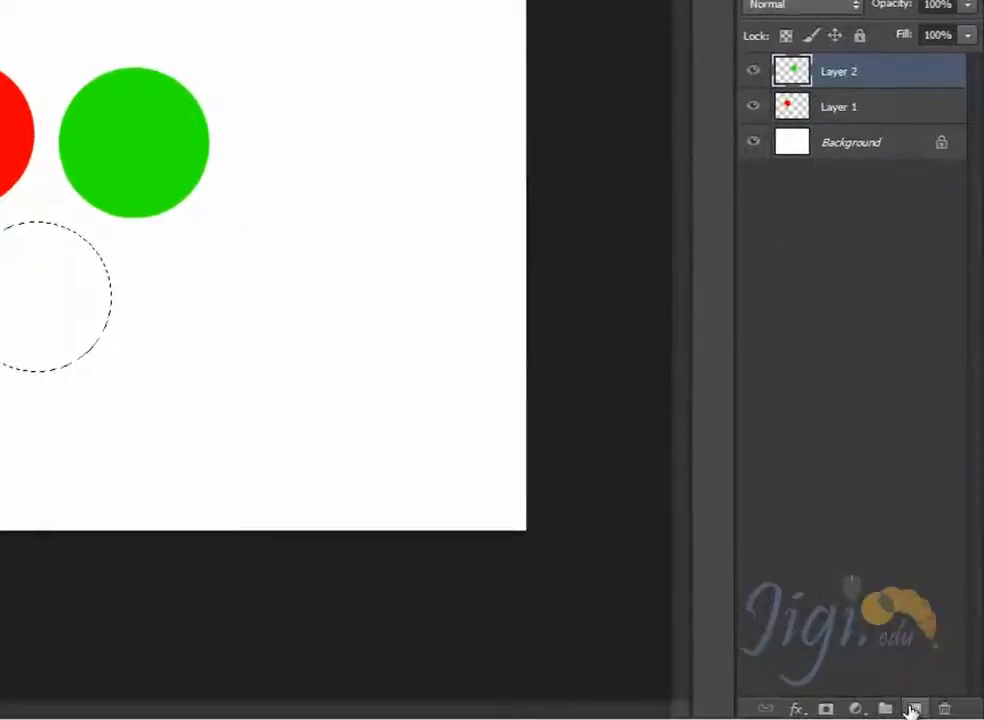
pyautogui.click(912, 709)
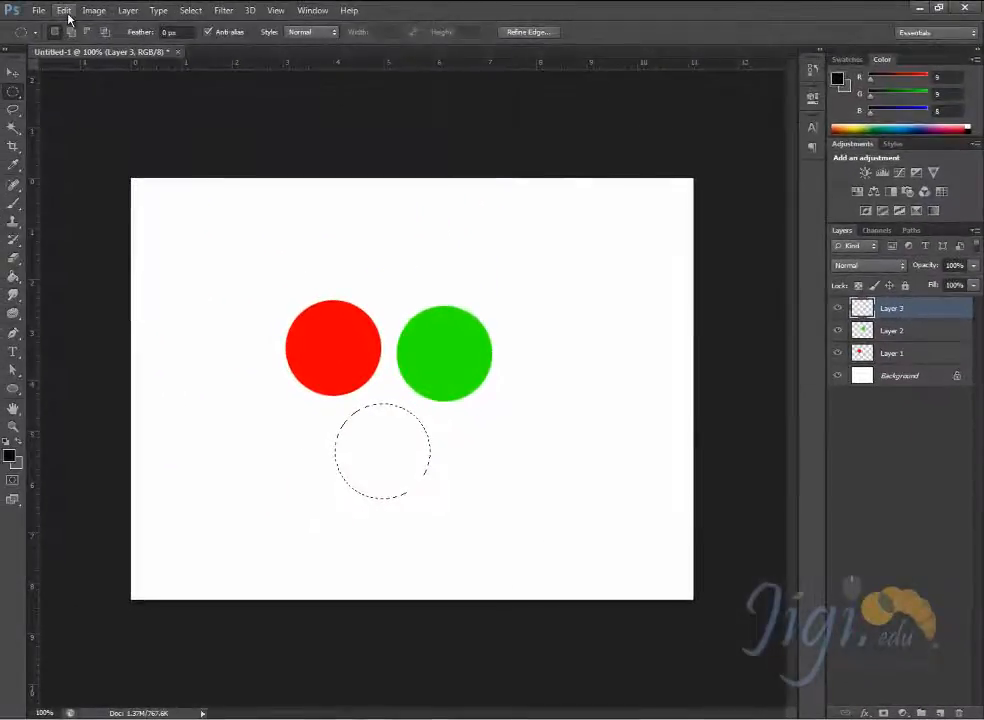
pyautogui.click(64, 11)
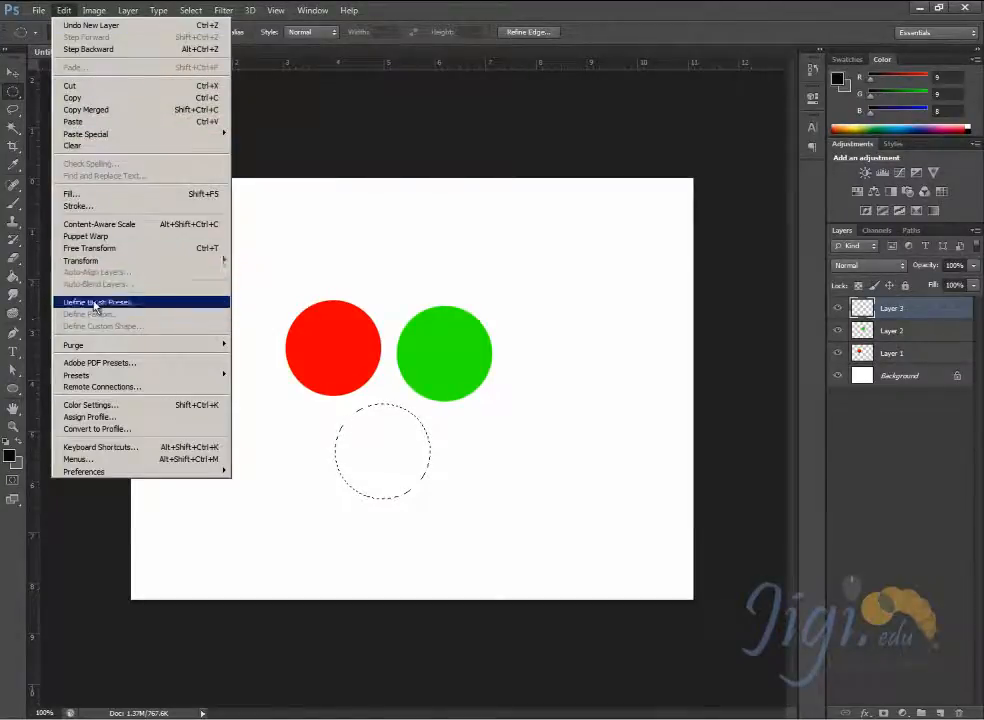
pyautogui.click(90, 194)
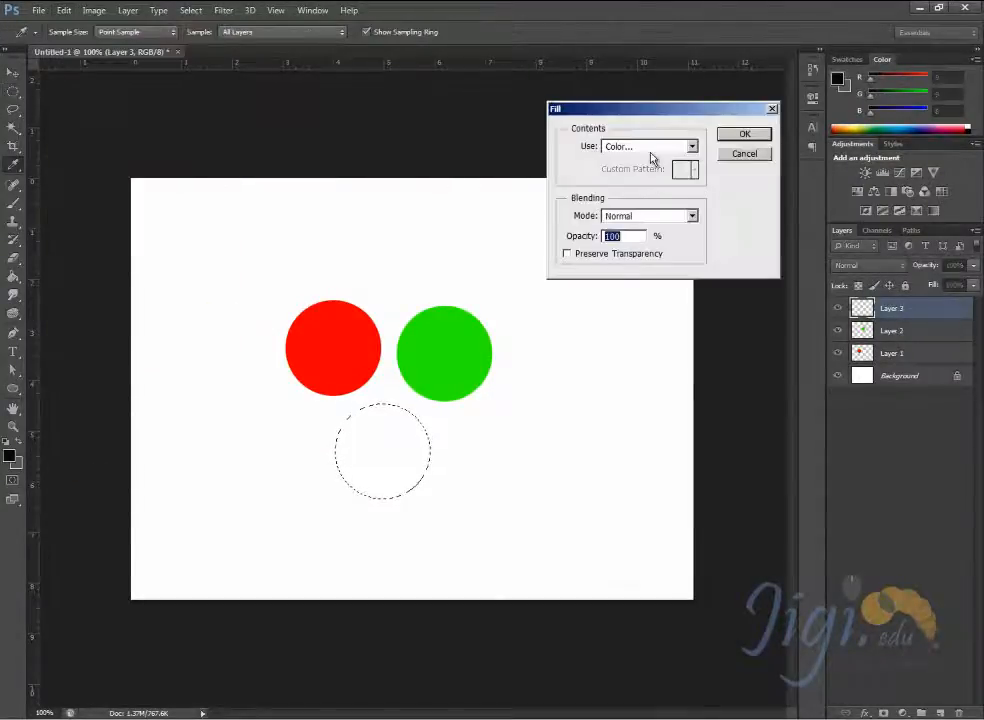
pyautogui.click(650, 147)
pyautogui.click(639, 187)
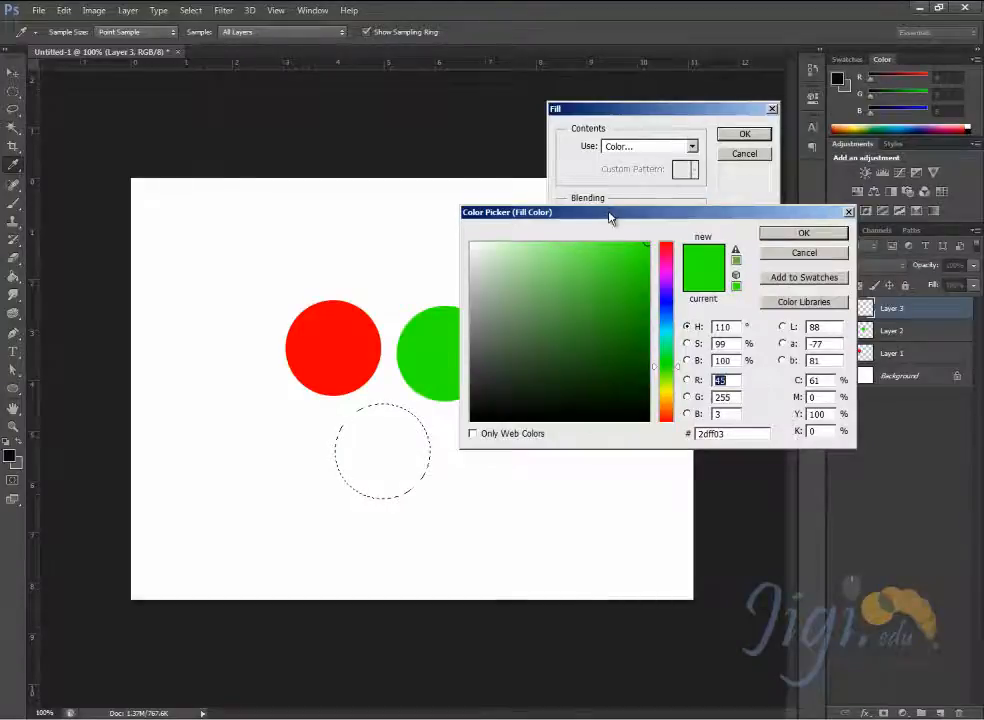
pyautogui.moveTo(611, 215); pyautogui.dragTo(577, 153)
pyautogui.click(634, 240)
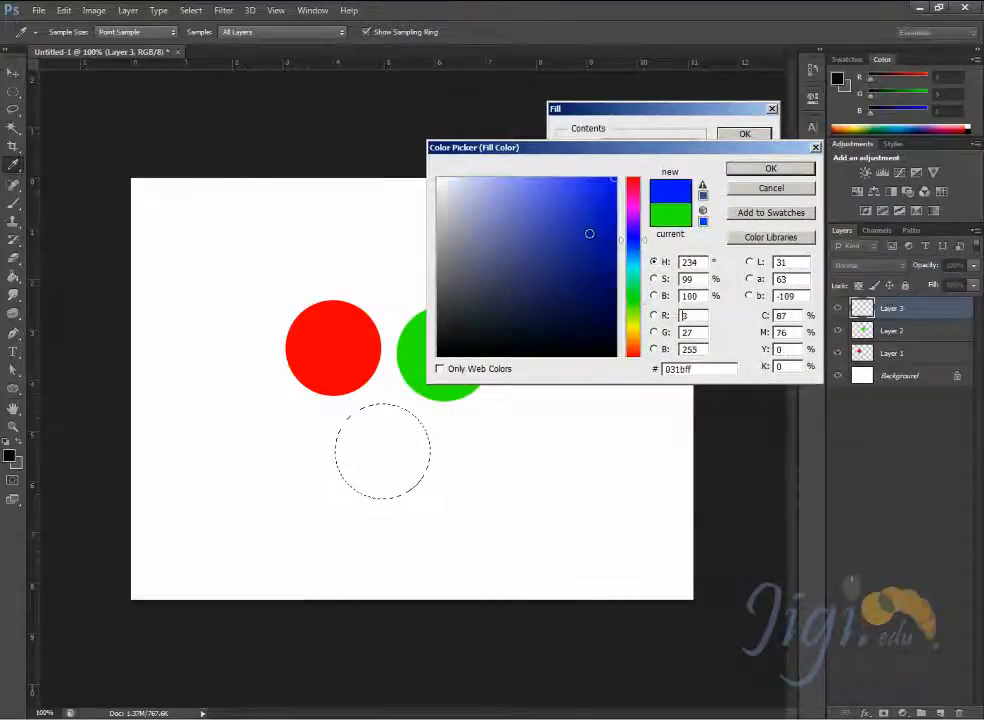
pyautogui.click(616, 178)
pyautogui.click(770, 168)
pyautogui.click(745, 134)
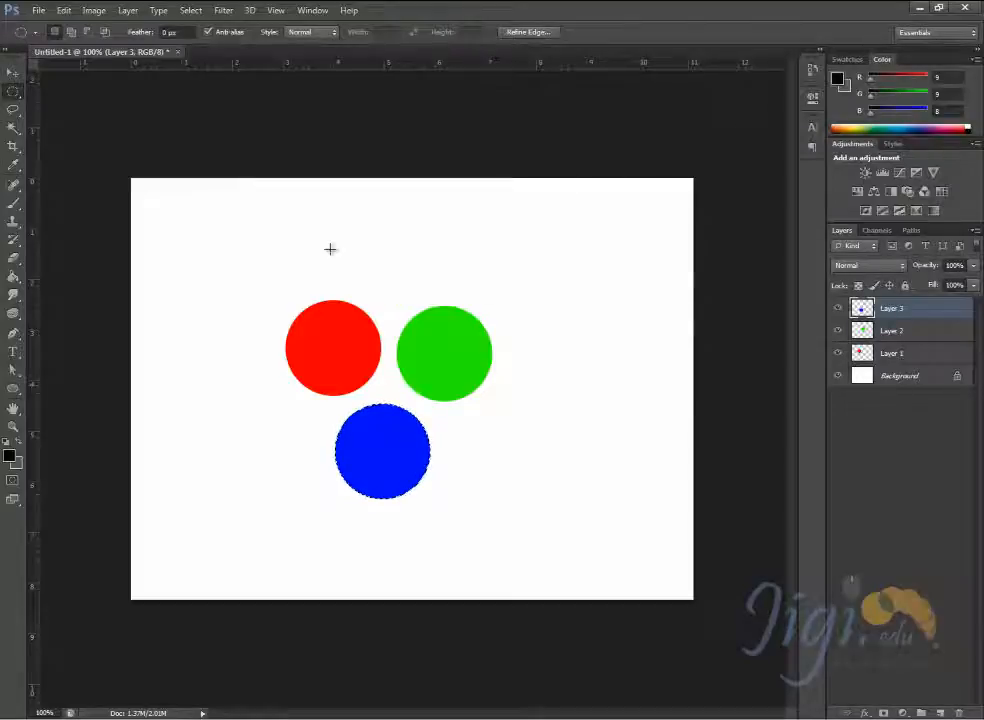
# - Clear the selection and move the blue circle up so it overlaps the green circle's right edge
pyautogui.click(14, 74)
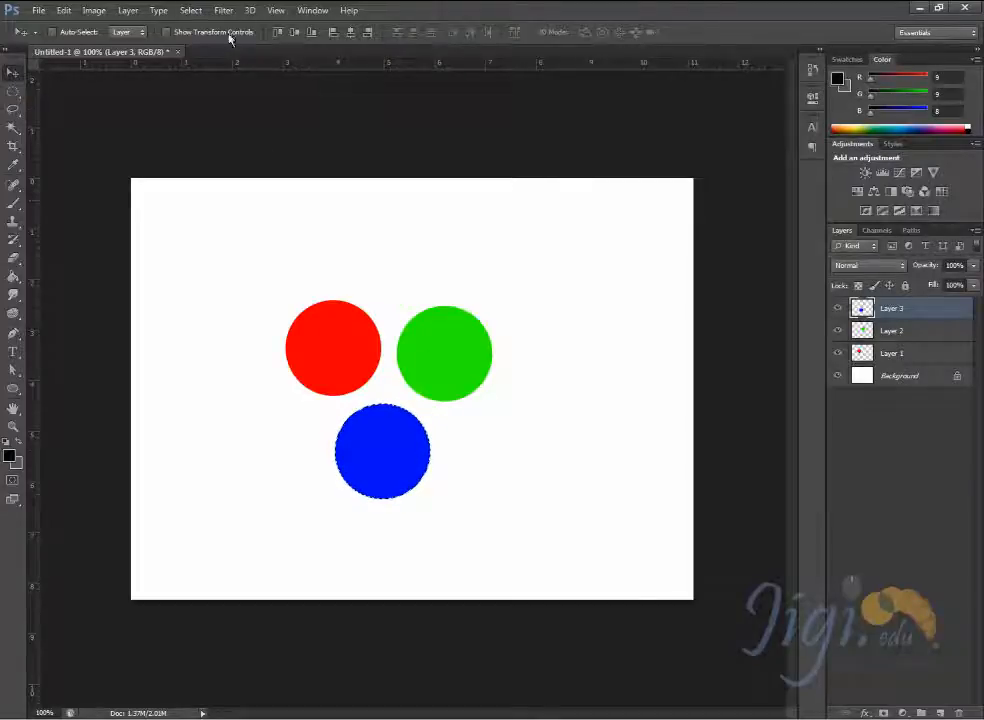
pyautogui.click(190, 12)
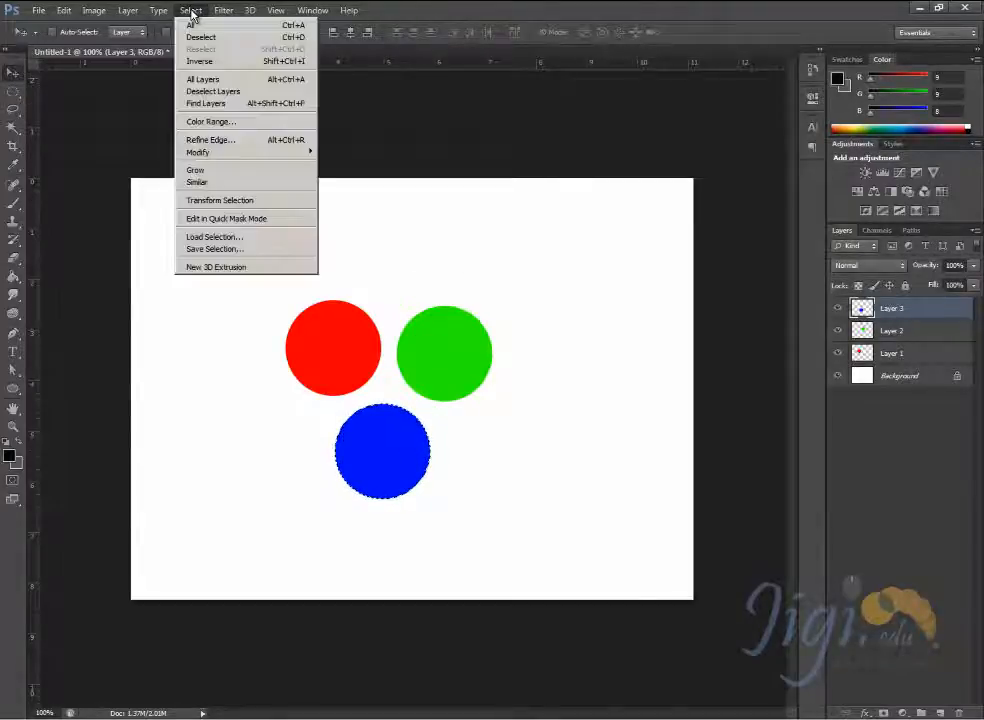
pyautogui.click(200, 42)
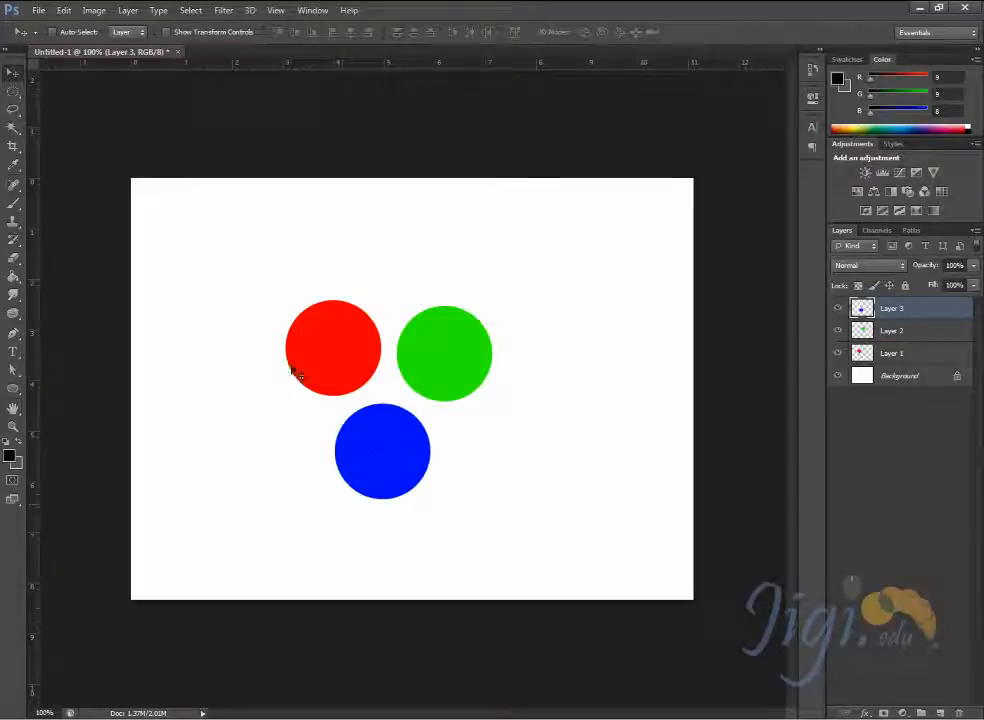
pyautogui.moveTo(381, 451); pyautogui.dragTo(521, 362)
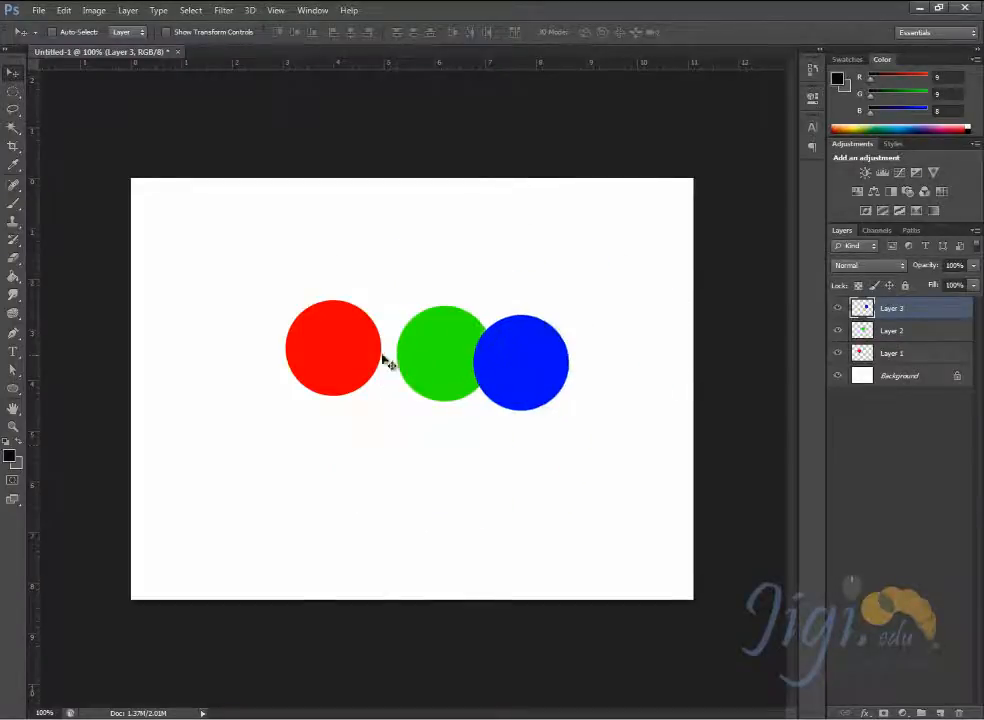
# - Make the red circle's layer active from the canvas and shift the red circle slightly
pyautogui.rightClick(355, 354)
pyautogui.click(368, 359)
pyautogui.moveTo(343, 360); pyautogui.dragTo(347, 364)
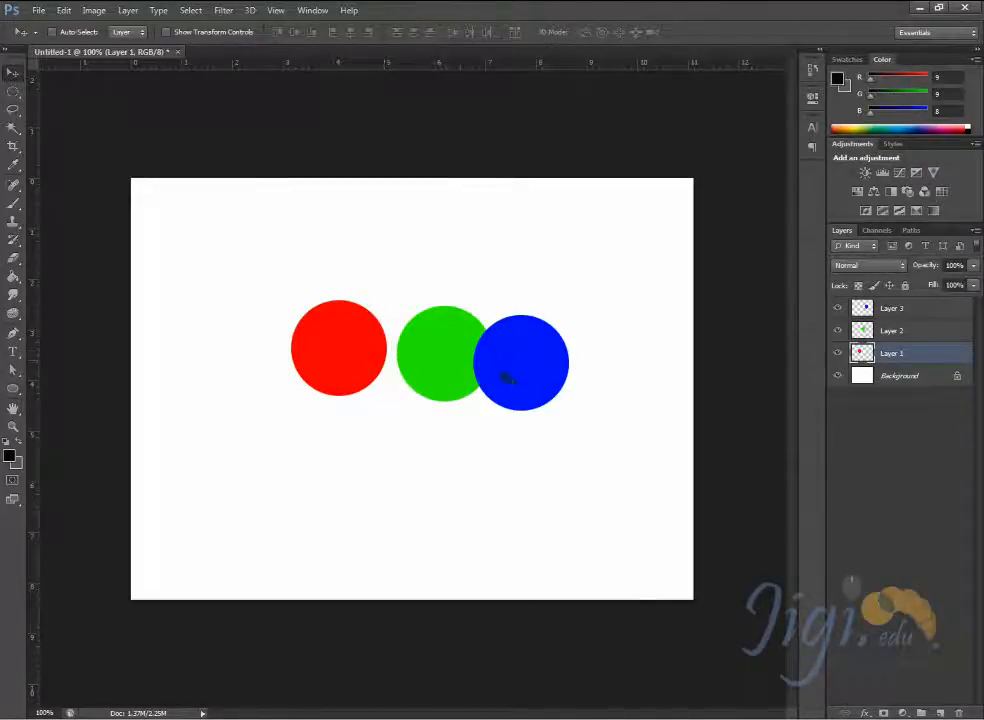
pyautogui.moveTo(538, 362)
pyautogui.mouseDown()
pyautogui.moveTo(551, 360)
pyautogui.moveTo(556, 341)
pyautogui.moveTo(547, 359)
pyautogui.moveTo(528, 364)
pyautogui.mouseUp()
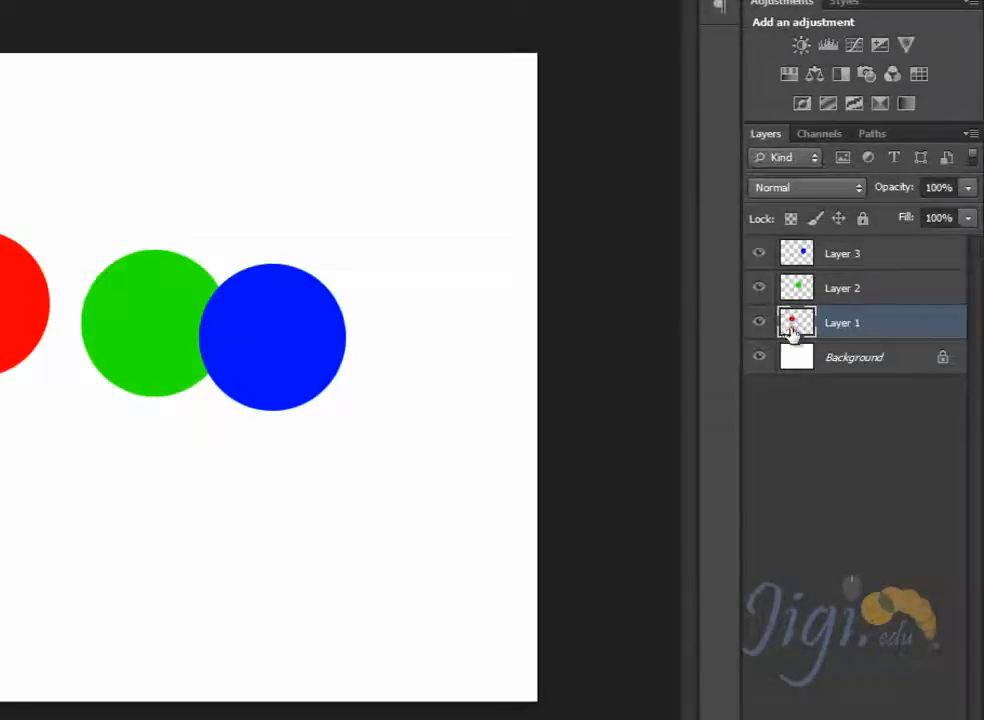
# - Set the layer thumbnails to the largest size
pyautogui.click(970, 133)
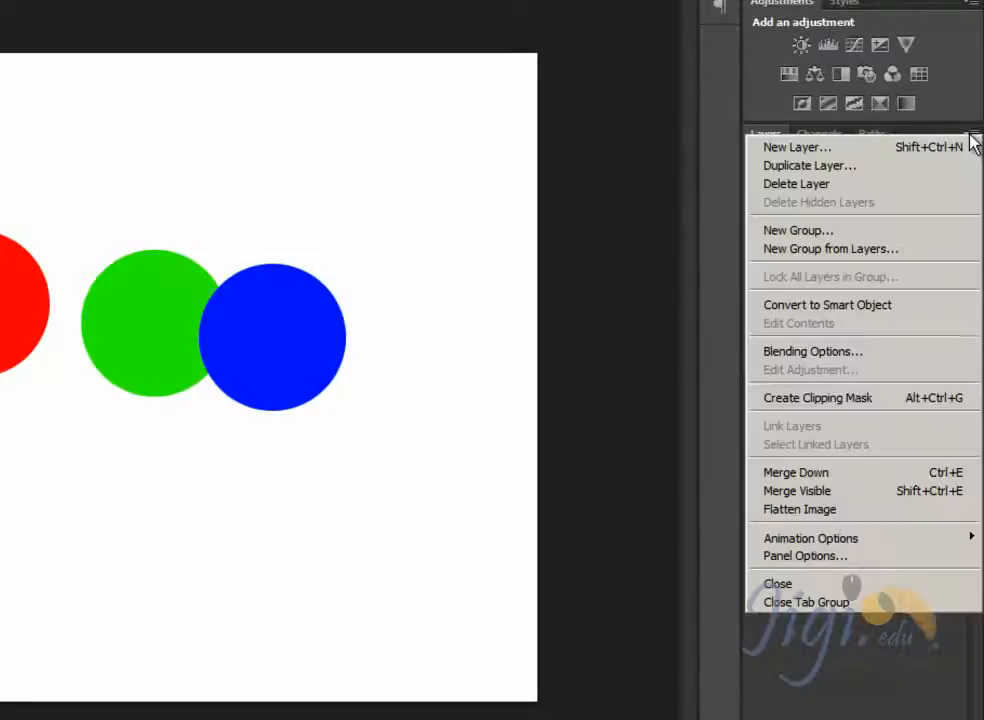
pyautogui.click(835, 557)
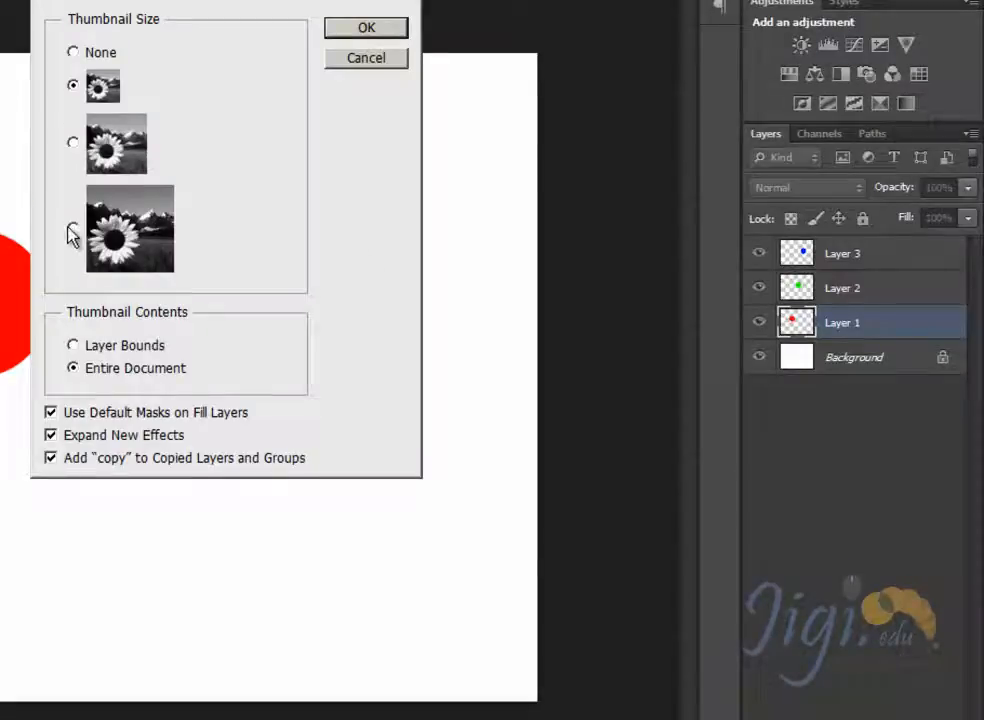
pyautogui.click(340, 31)
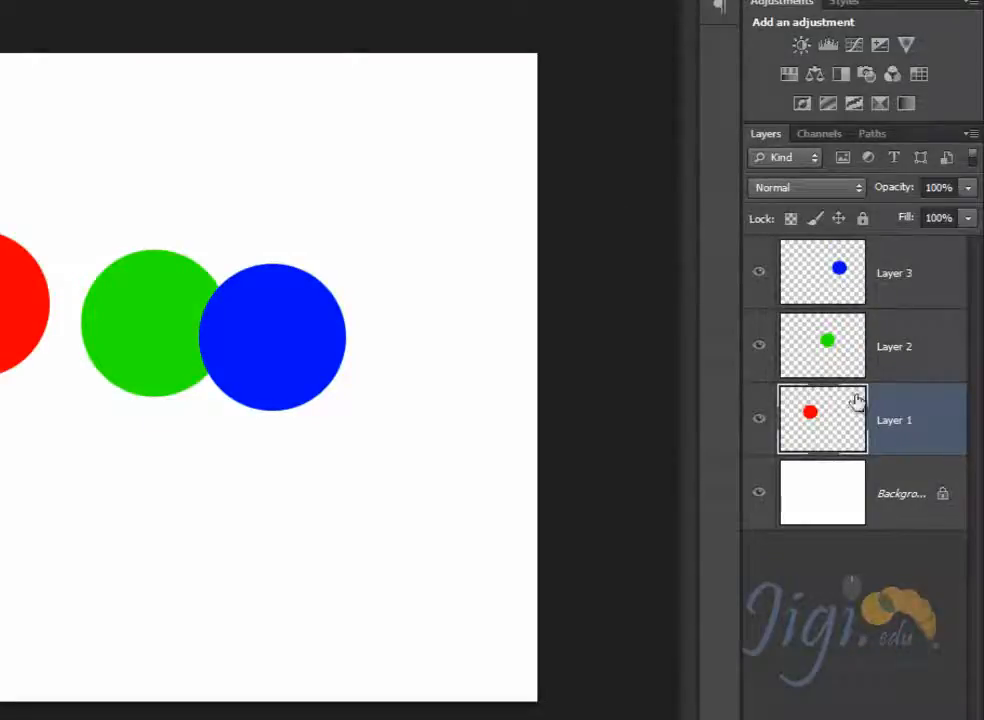
# - Set the layer thumbnails to the smallest picture size
pyautogui.click(969, 133)
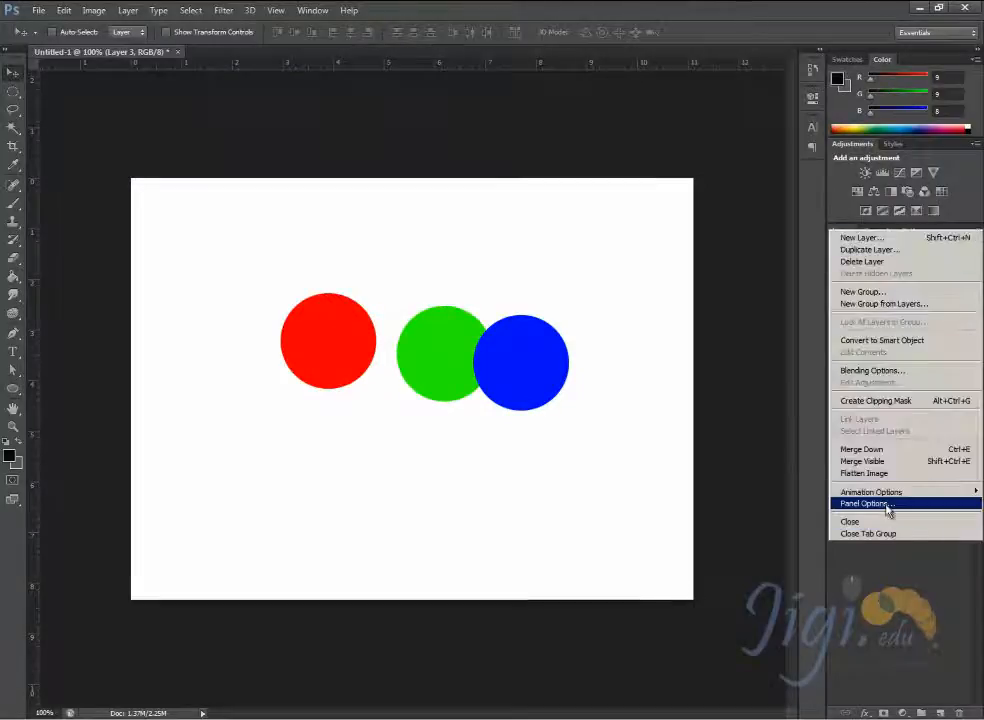
pyautogui.click(887, 506)
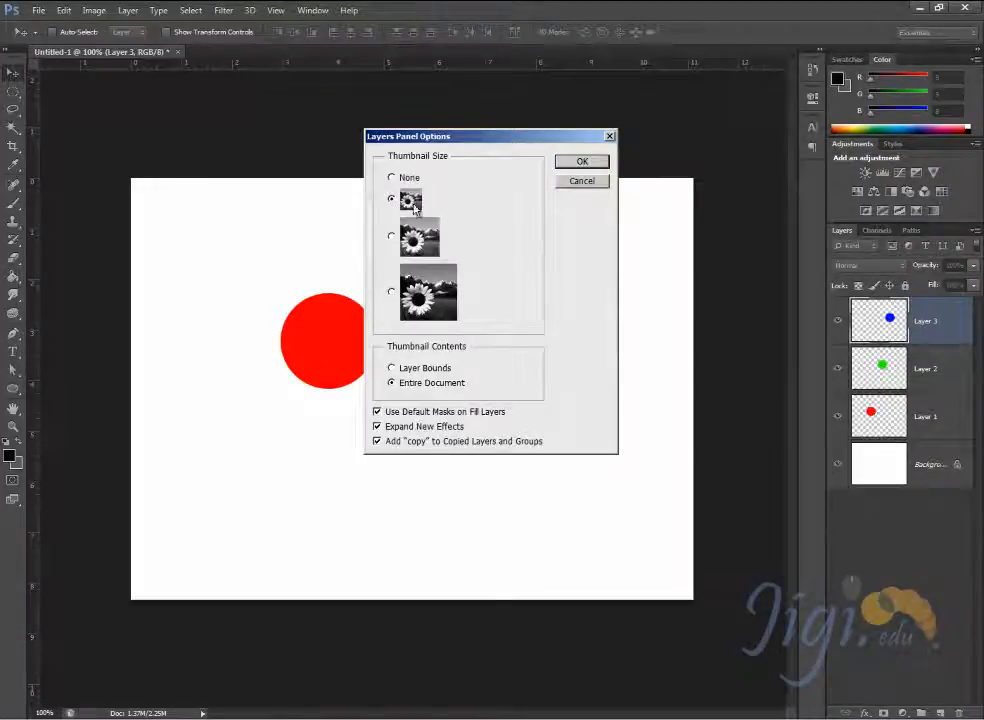
pyautogui.click(599, 161)
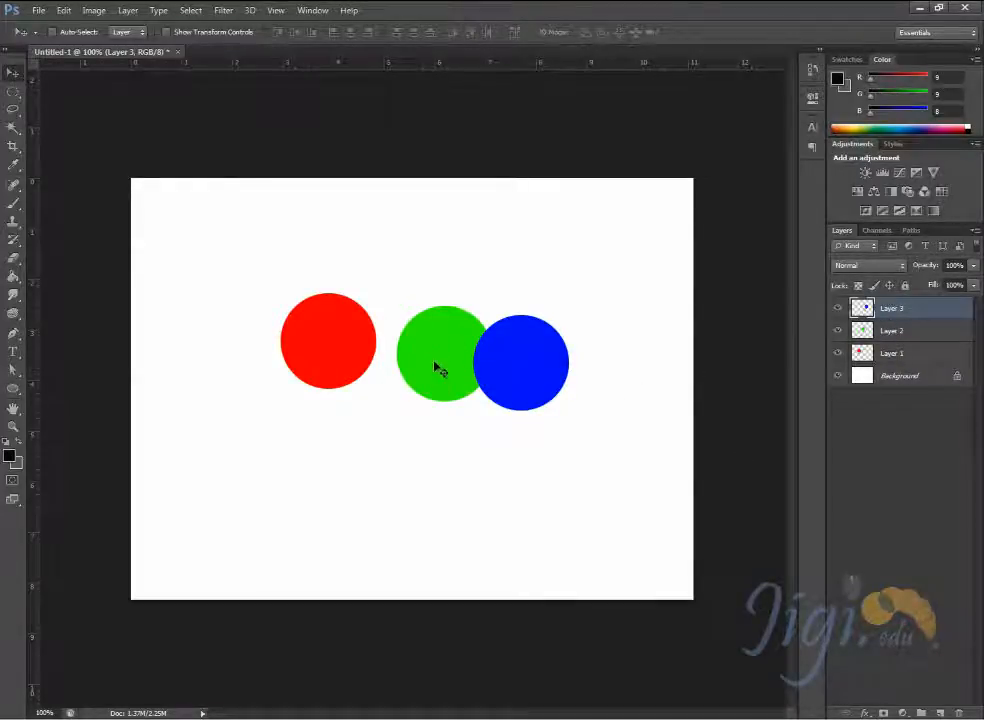
# - Spread the circles apart on the canvas, placing green near the upper-right corner, blue near the lower-left and red near the upper-left
pyautogui.click(910, 335)
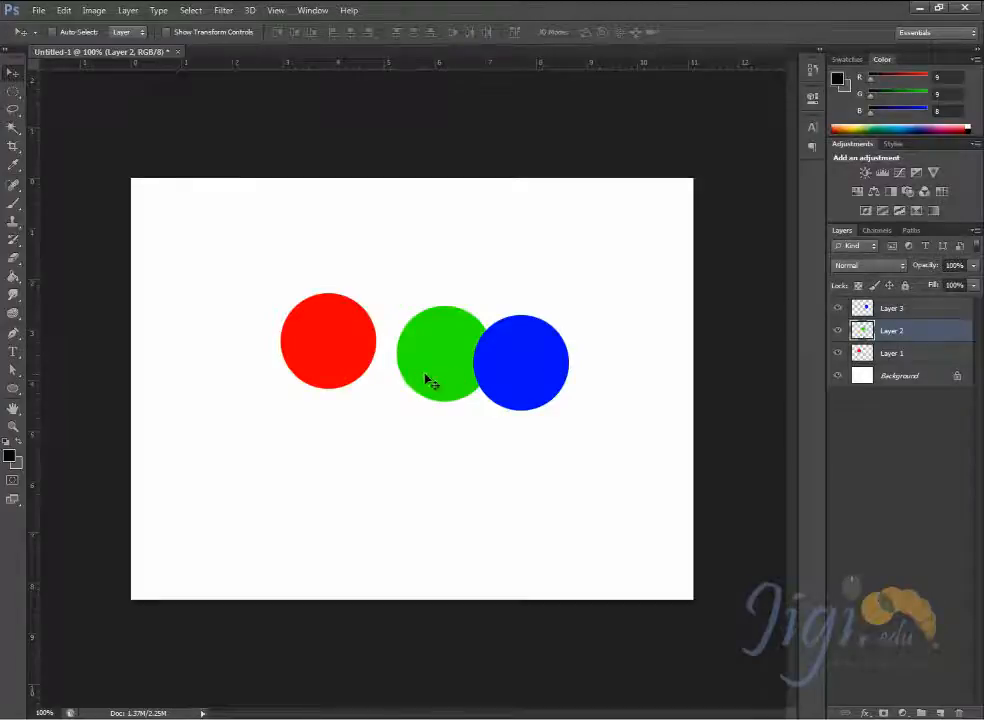
pyautogui.moveTo(428, 380); pyautogui.dragTo(567, 263)
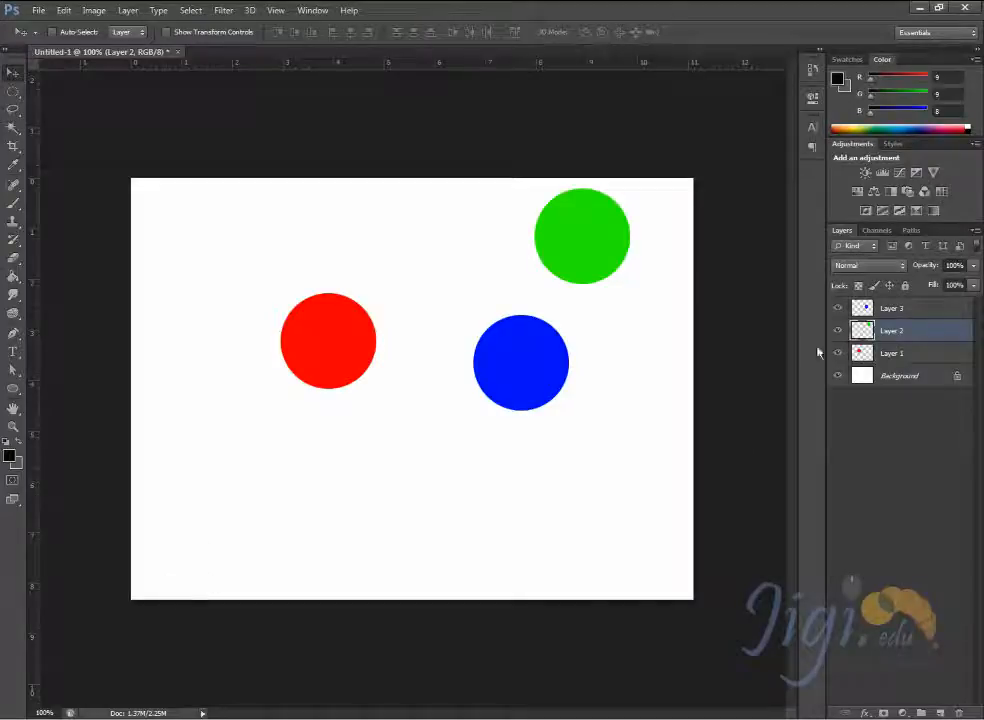
pyautogui.click(857, 307)
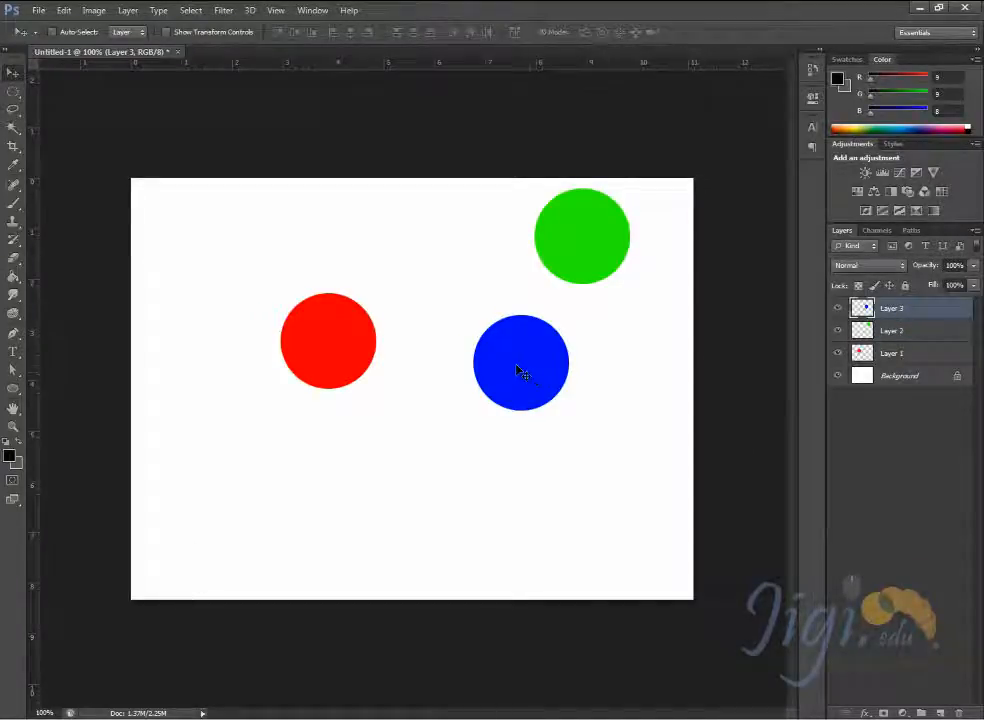
pyautogui.moveTo(520, 370); pyautogui.dragTo(196, 545)
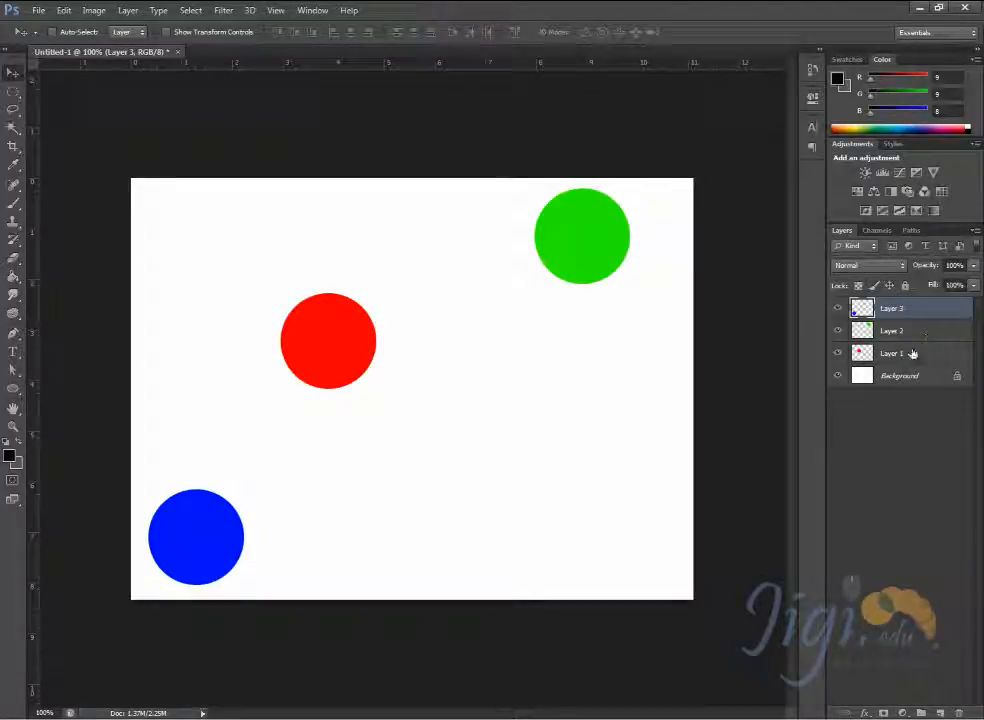
pyautogui.click(907, 353)
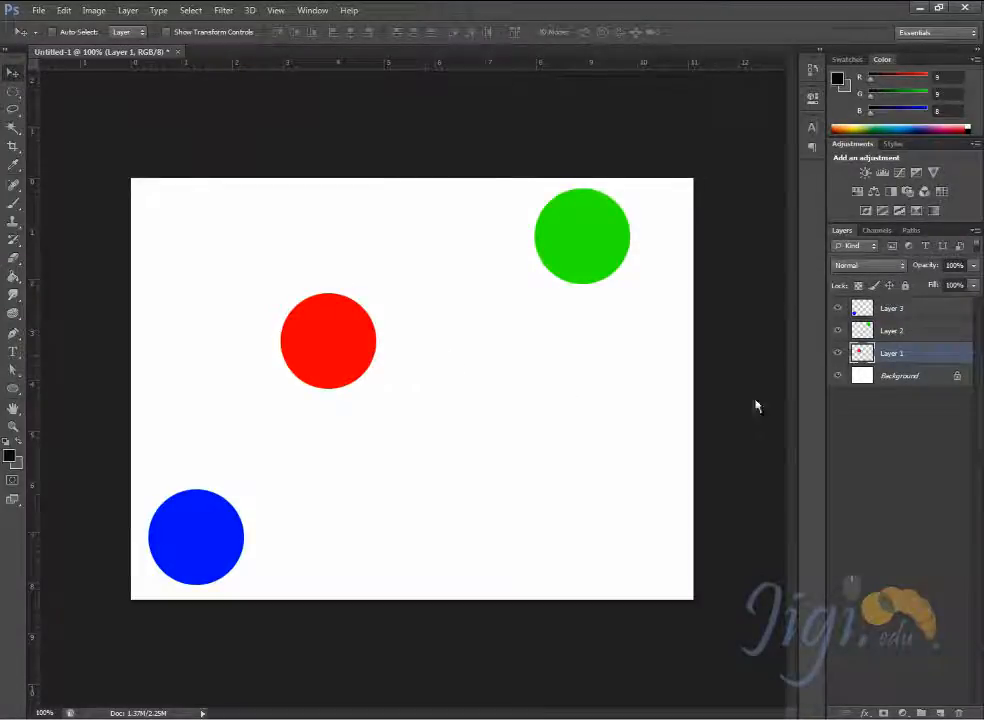
pyautogui.moveTo(329, 360); pyautogui.dragTo(221, 269)
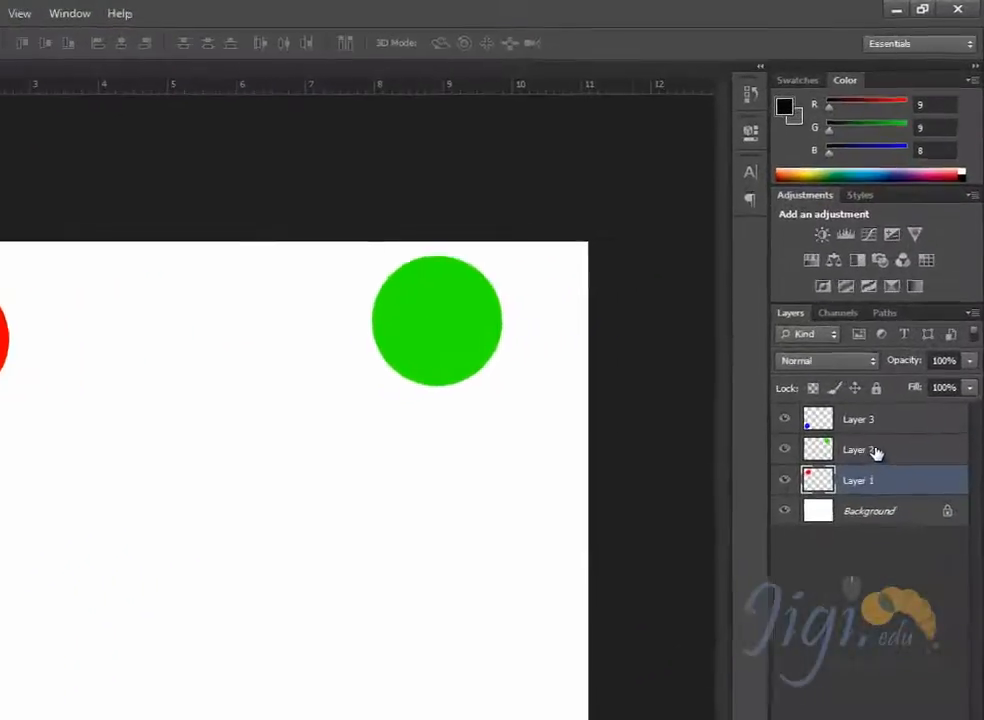
# - Select all three circle layers, align their horizontal centers and distribute them vertically by their top edges
pyautogui.keyDown('ctrl'); pyautogui.click(899, 331); pyautogui.keyUp('ctrl')
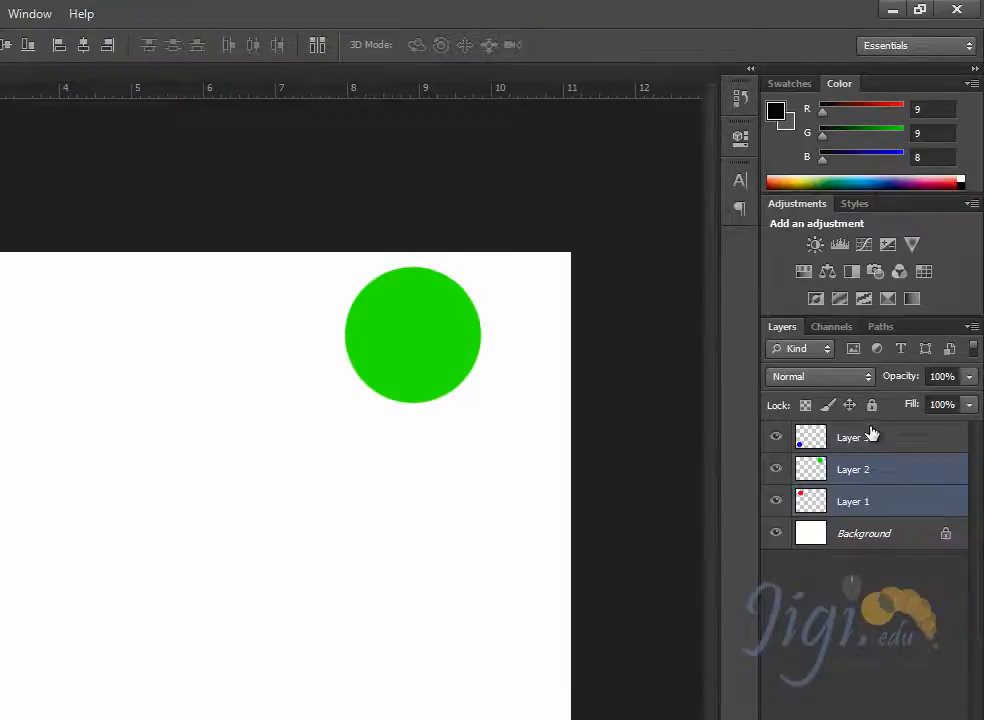
pyautogui.keyDown('ctrl'); pyautogui.click(872, 432); pyautogui.keyUp('ctrl')
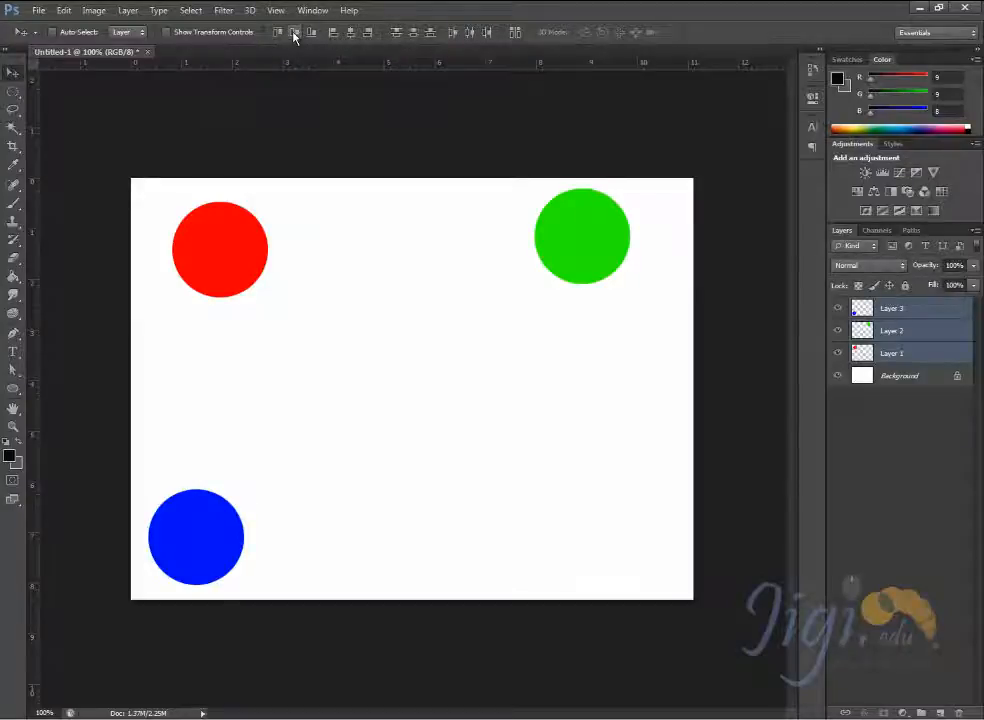
pyautogui.click(353, 33)
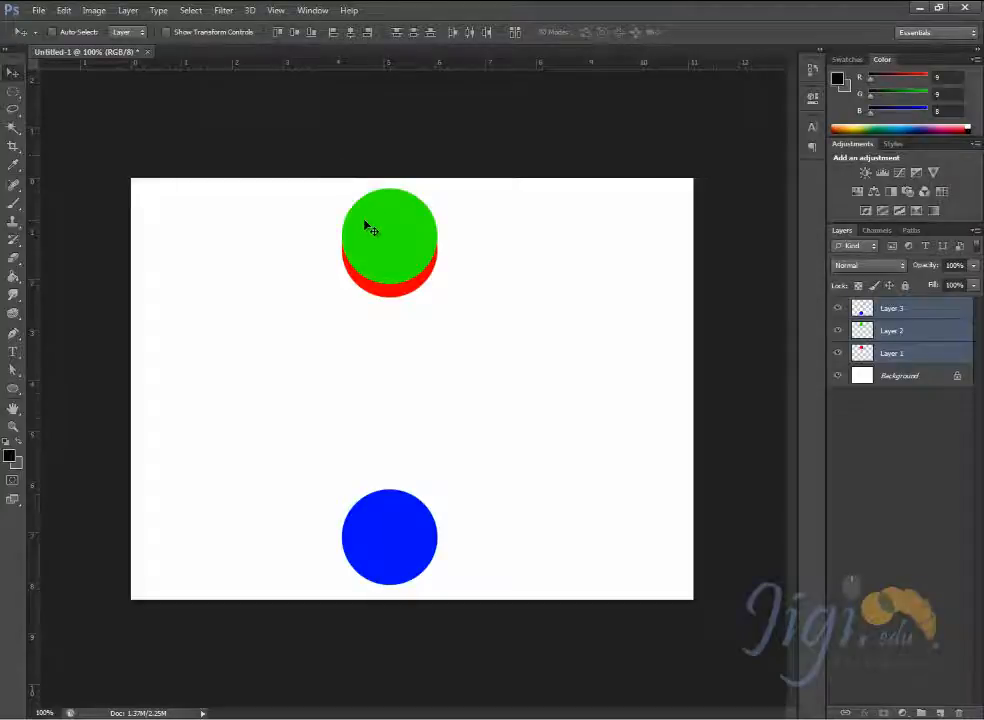
pyautogui.click(398, 34)
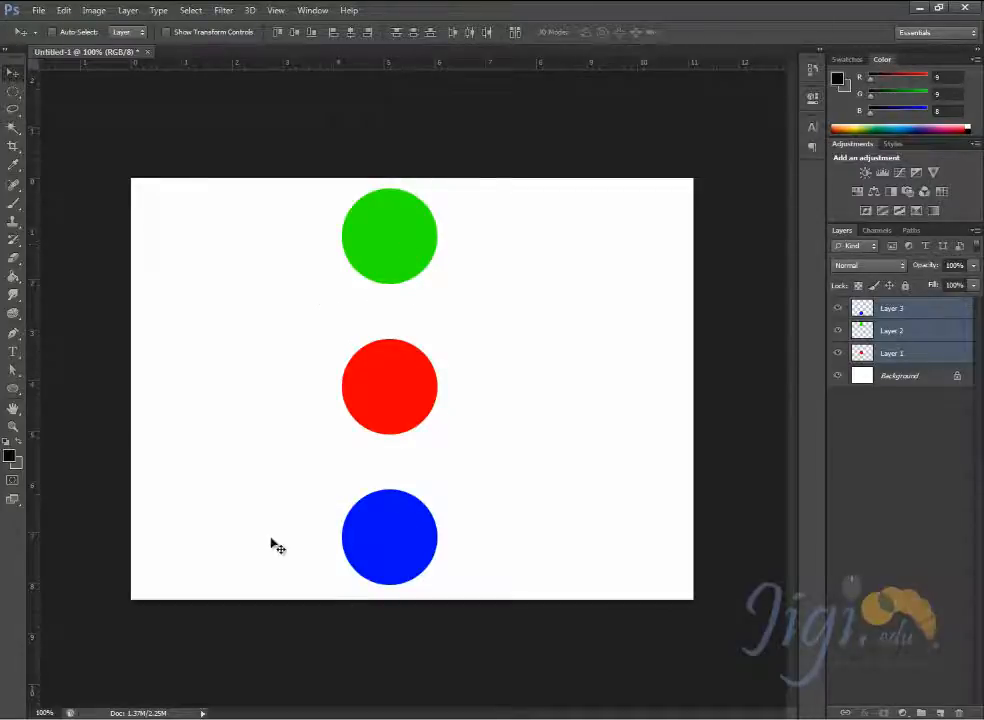
pyautogui.click(890, 353)
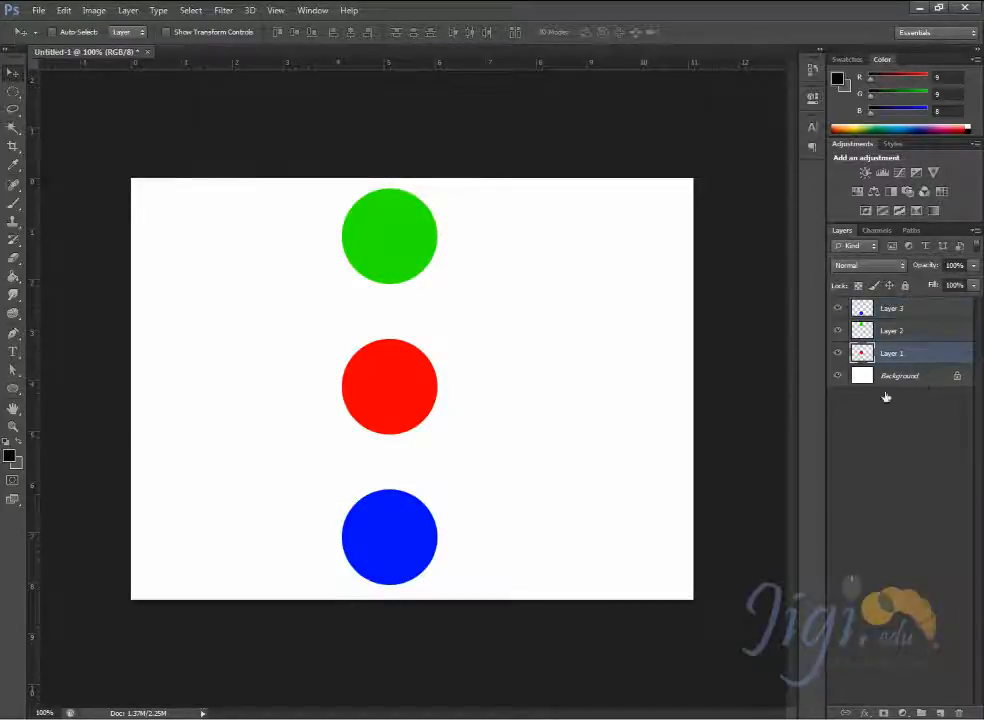
pyautogui.click(895, 308)
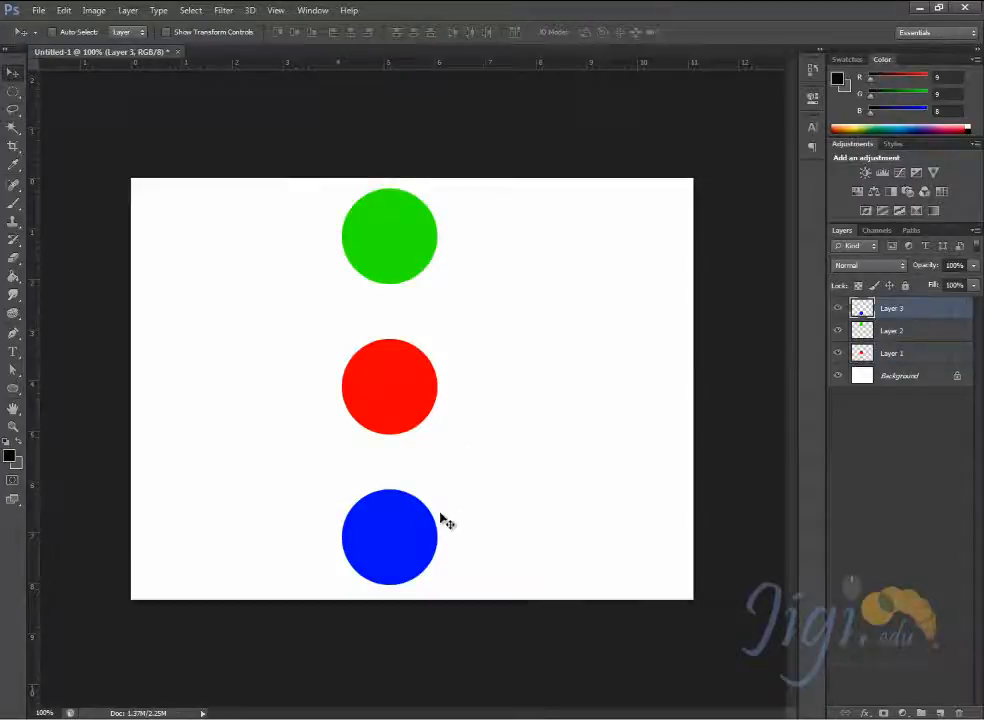
pyautogui.rightClick(400, 540)
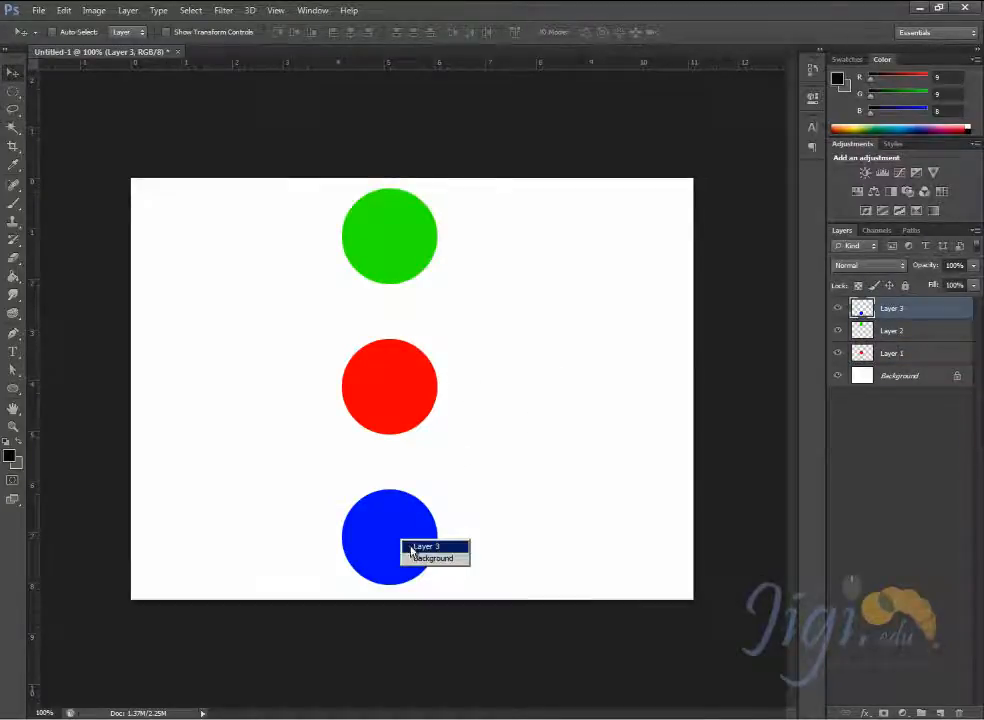
pyautogui.click(900, 463)
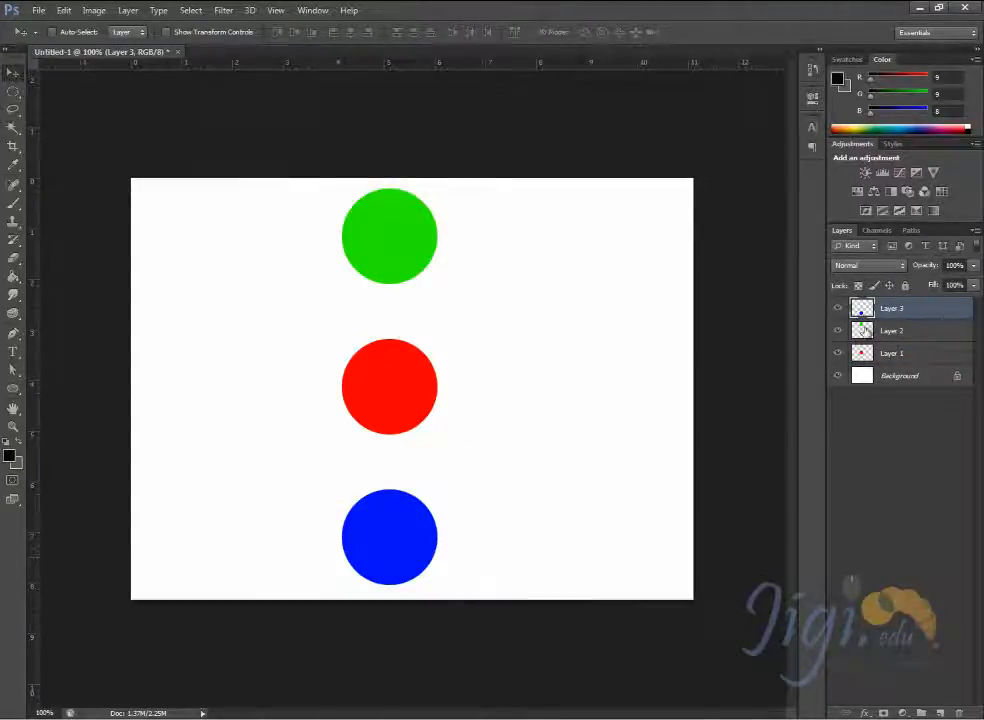
# - Move the red circle up until it overlaps the green one and place Layer 1 above Layer 2 in the stack
pyautogui.click(896, 353)
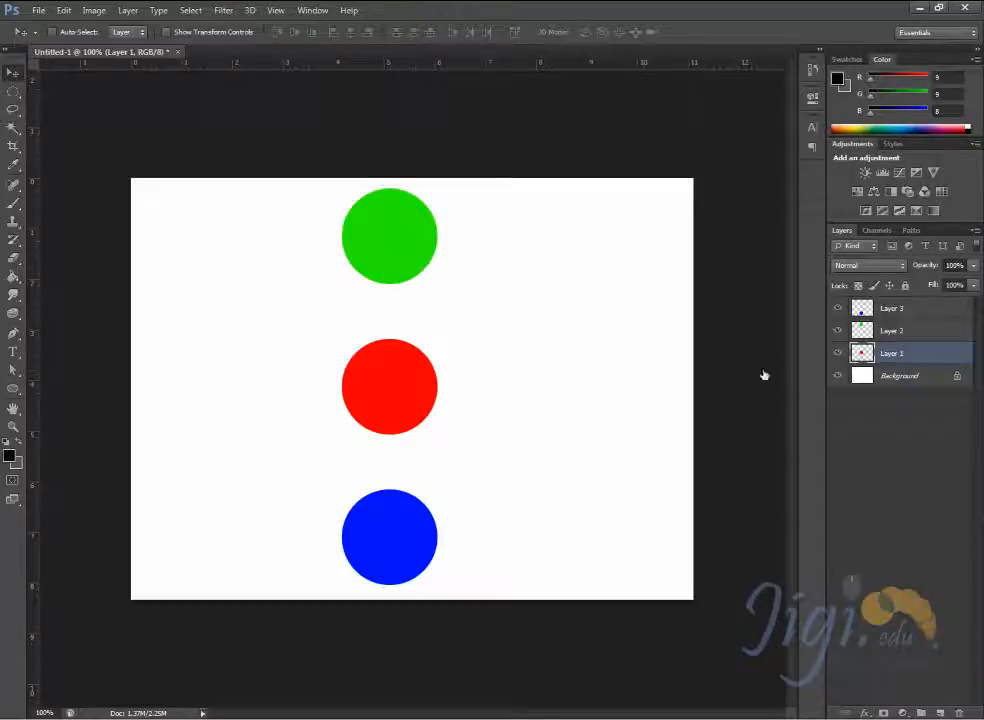
pyautogui.moveTo(389, 400); pyautogui.dragTo(386, 293)
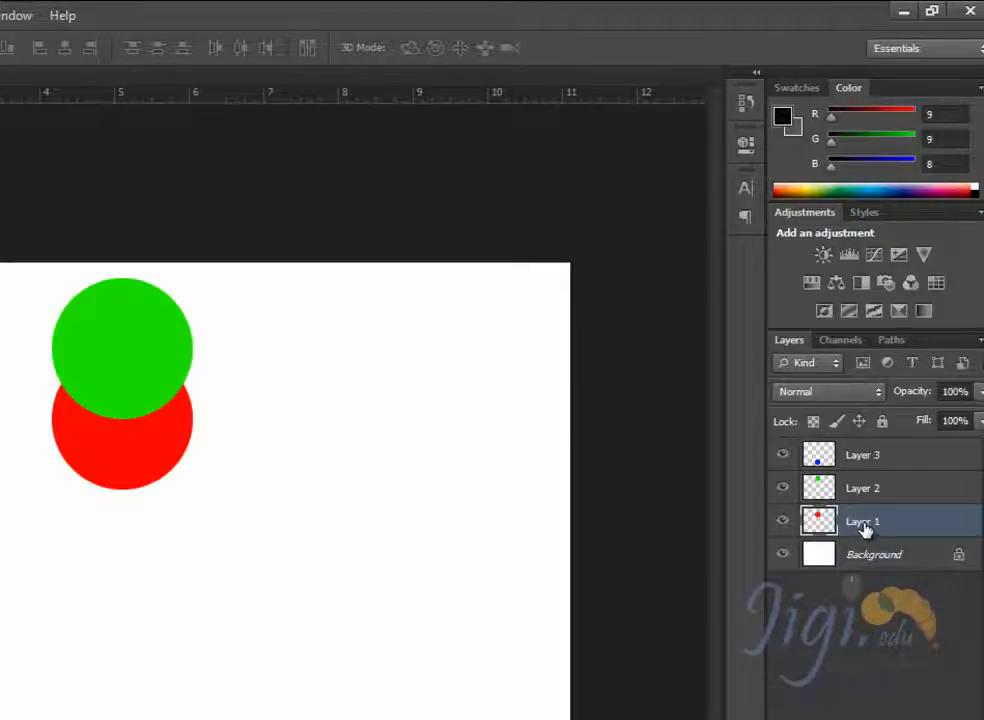
pyautogui.moveTo(866, 528); pyautogui.dragTo(914, 482)
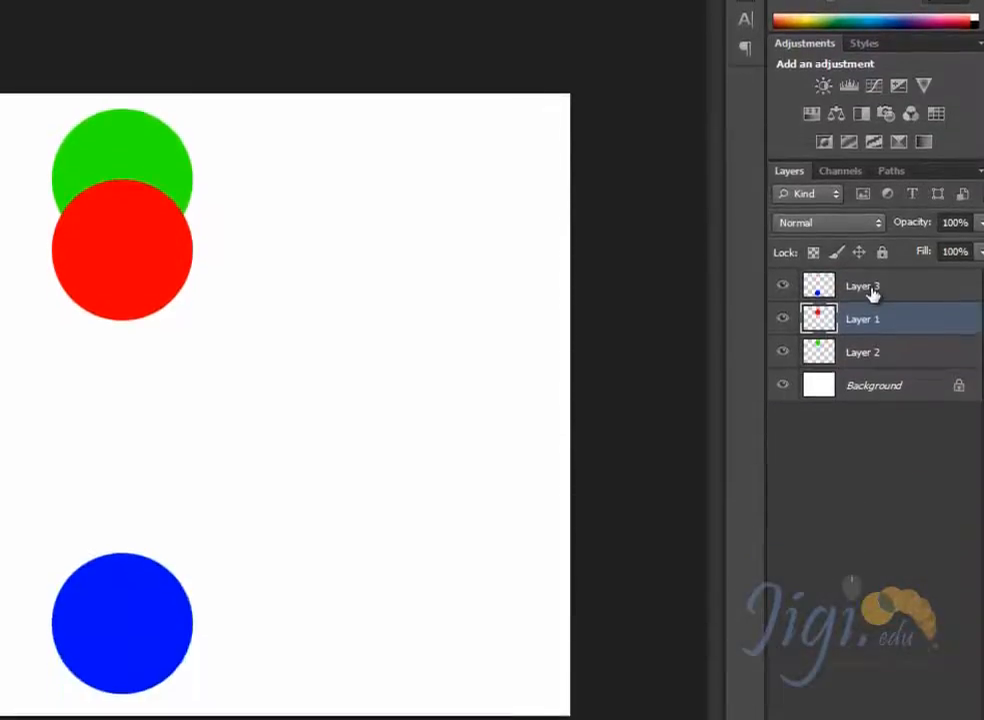
# - Move the blue circle up until it overlaps the red one and bring Layer 1 above Layer 3 in the stack
pyautogui.click(873, 458)
pyautogui.moveTo(121, 598); pyautogui.dragTo(114, 328)
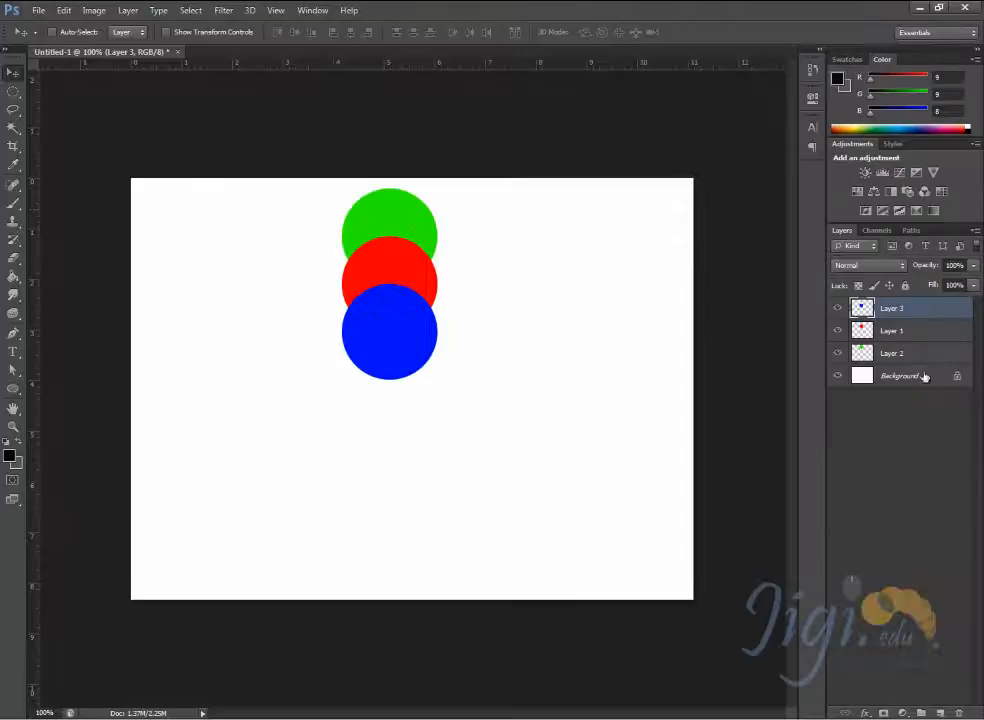
pyautogui.click(902, 320)
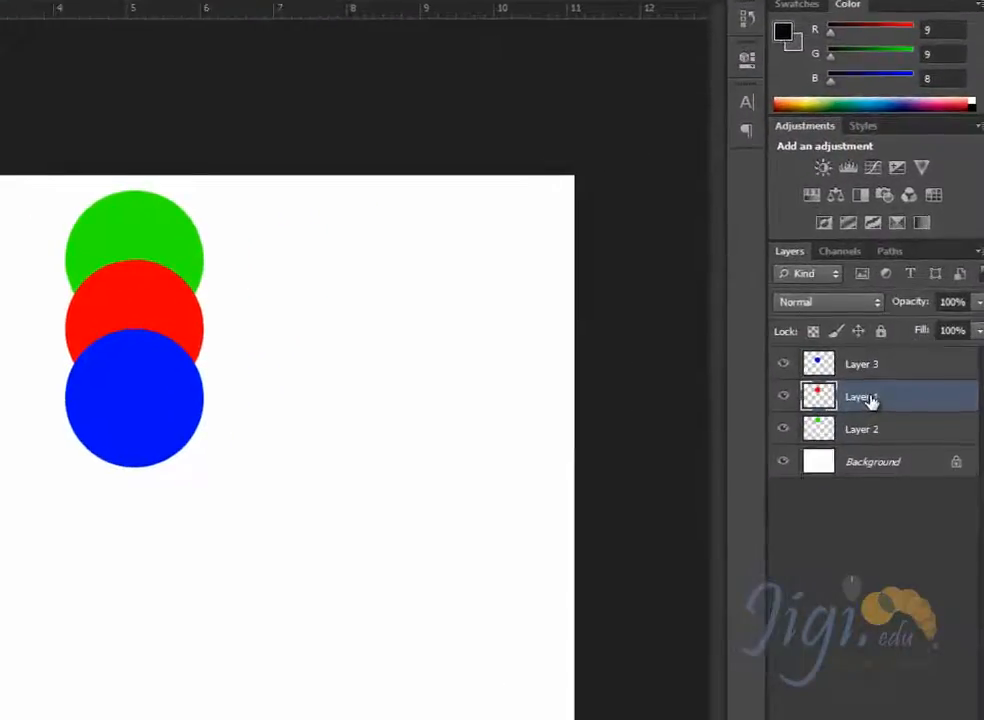
pyautogui.moveTo(870, 400); pyautogui.dragTo(876, 356)
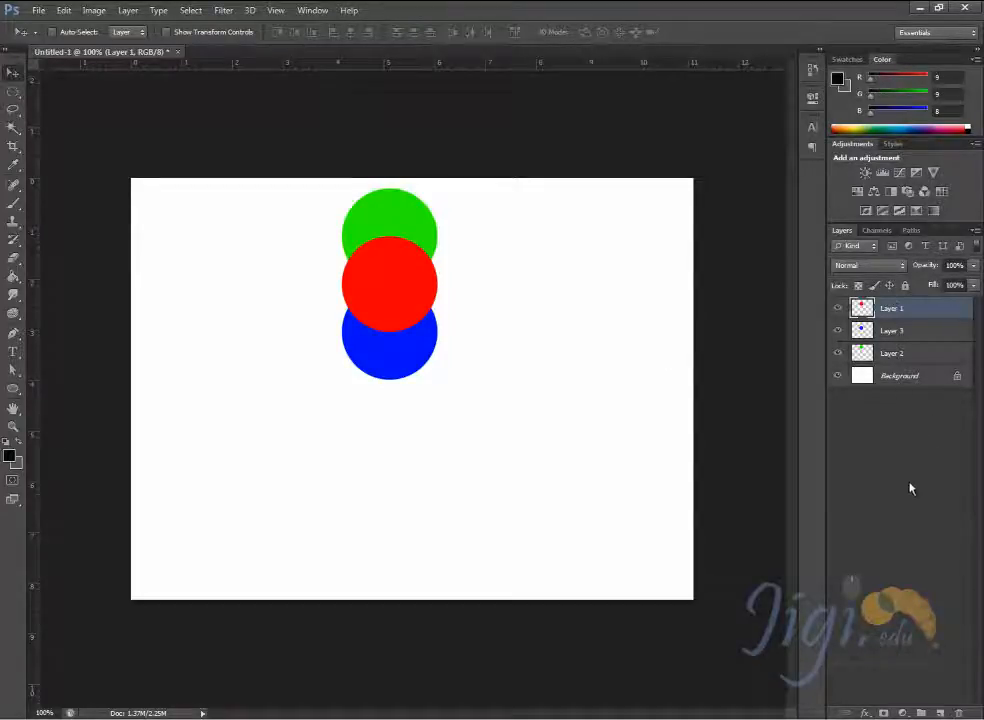
# - Rename the red circle's layer to Red_Sphere
pyautogui.doubleClick(900, 309)
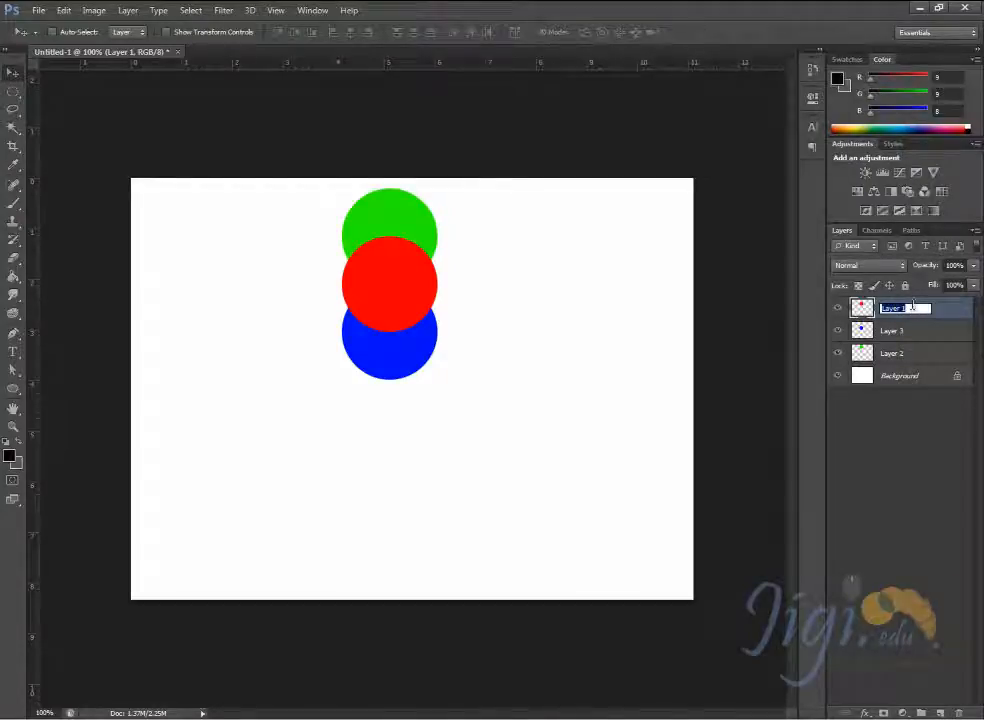
pyautogui.write('Red_')
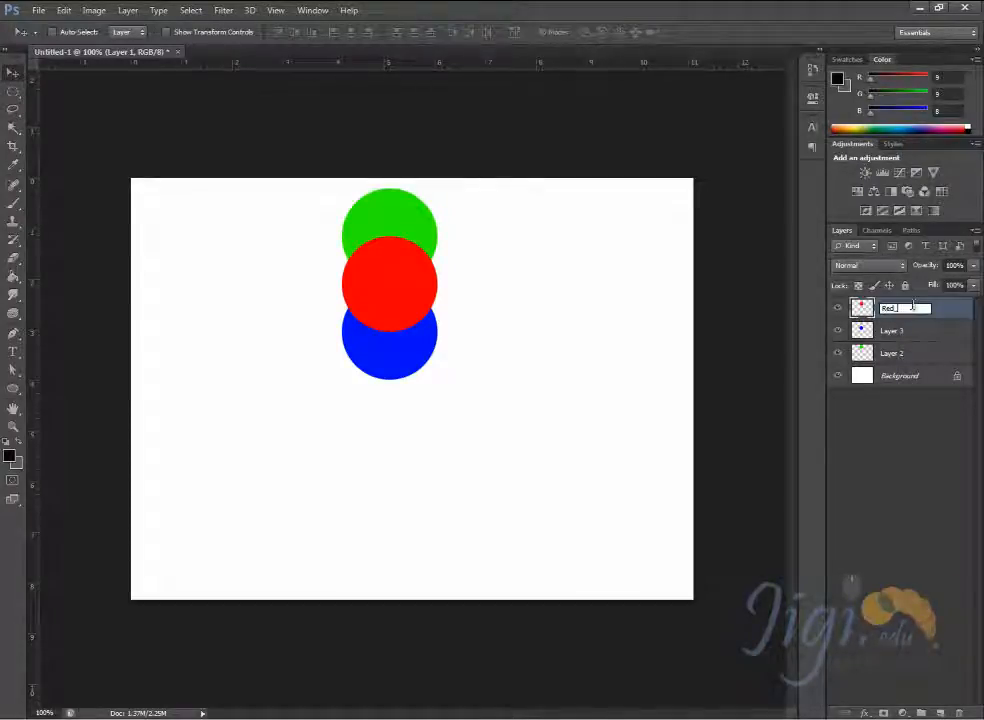
pyautogui.write('Sphere')
pyautogui.press('BackSpace')
pyautogui.write('here')
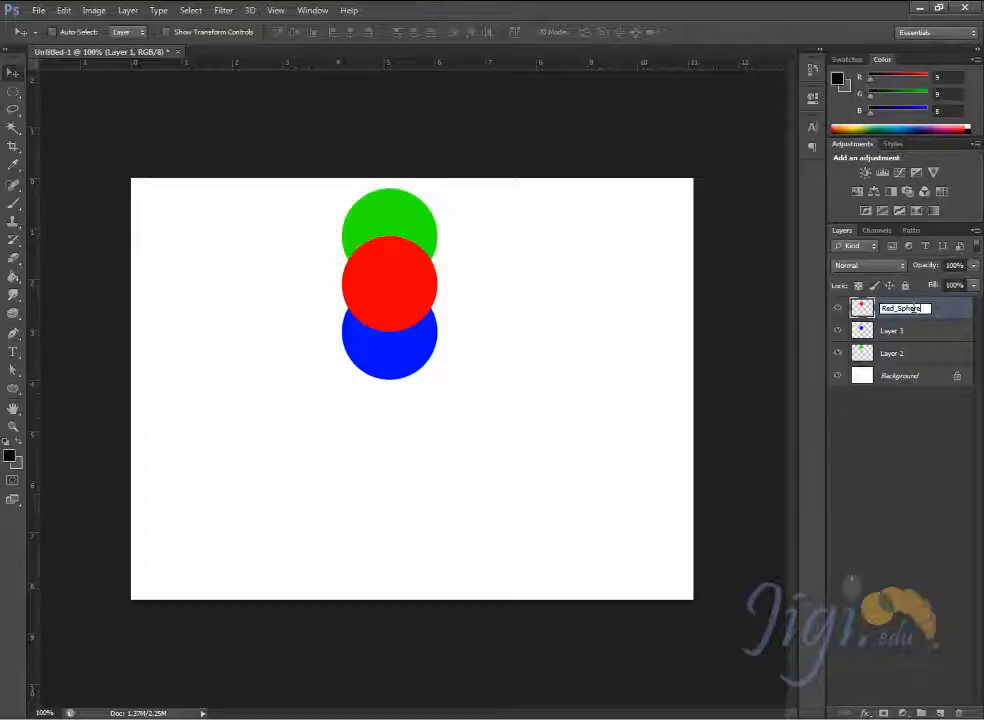
pyautogui.press('Return')
# - Rename the blue circle's layer to Blue_Sphere
pyautogui.click(895, 333)
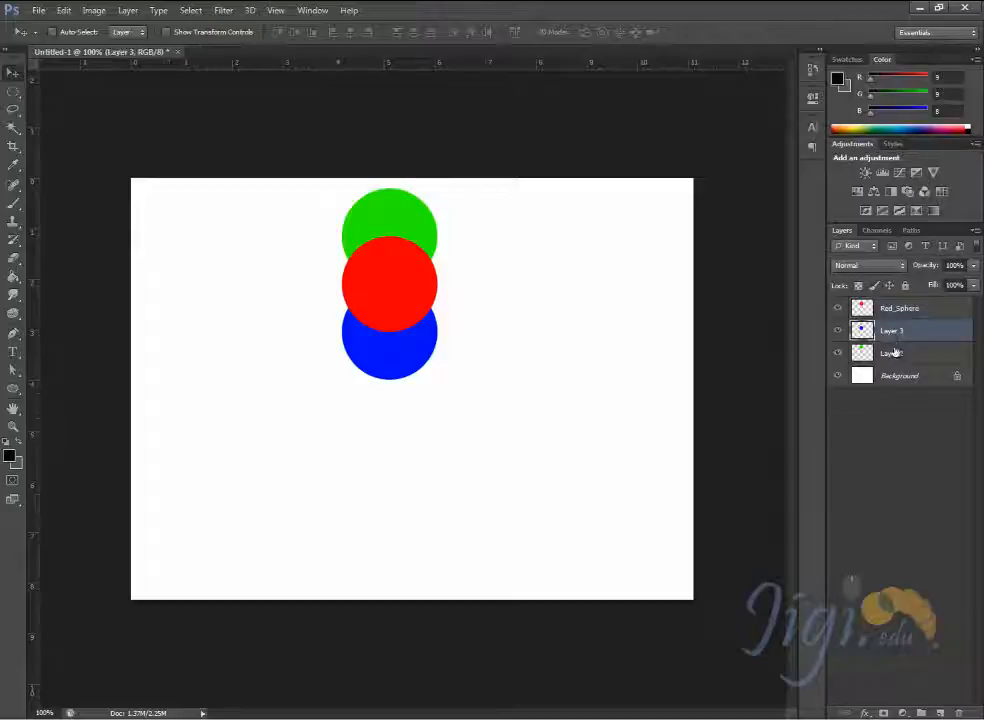
pyautogui.doubleClick(893, 331)
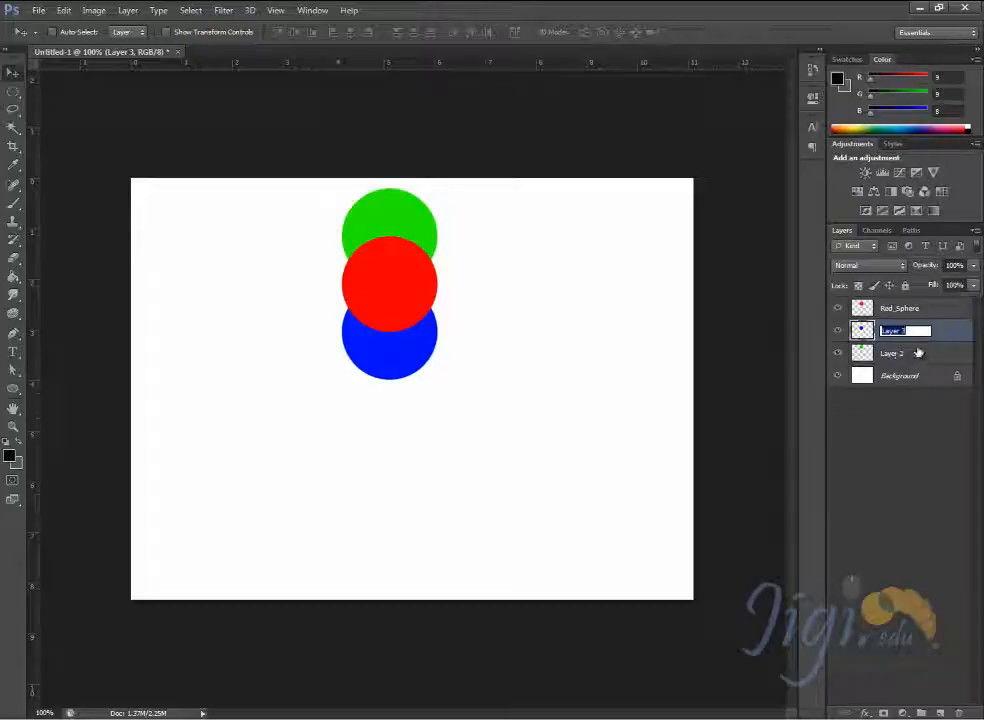
pyautogui.write('Blue_Sphere')
pyautogui.press('Return')
# - Rename the green circle's layer to Green_Sphere
pyautogui.click(897, 354)
pyautogui.doubleClick(898, 354)
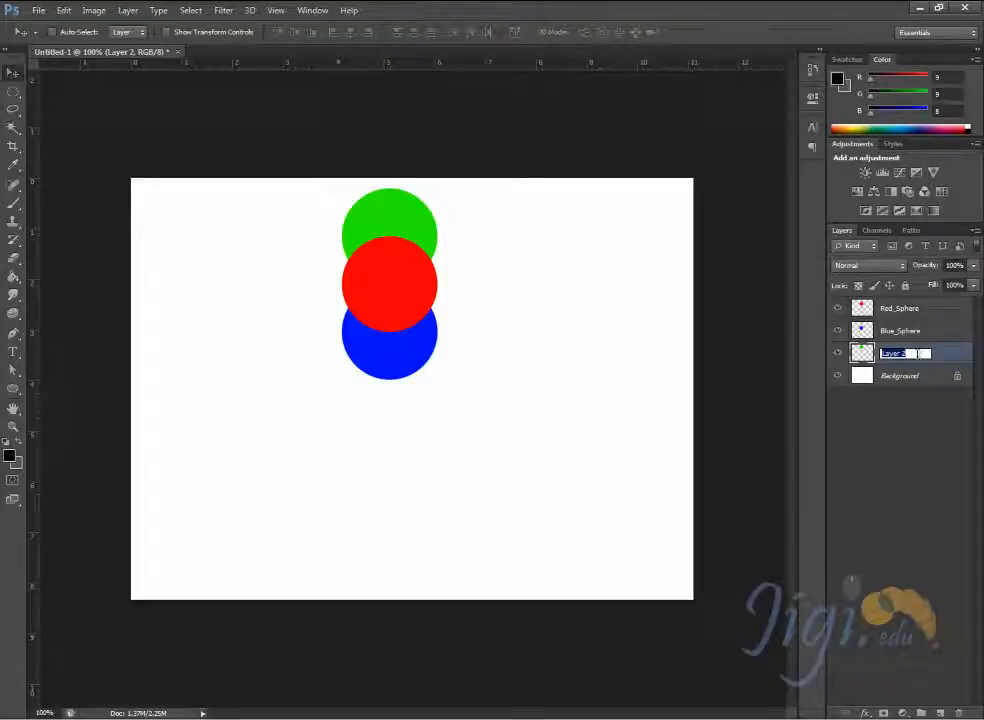
pyautogui.write('Green_Sphere')
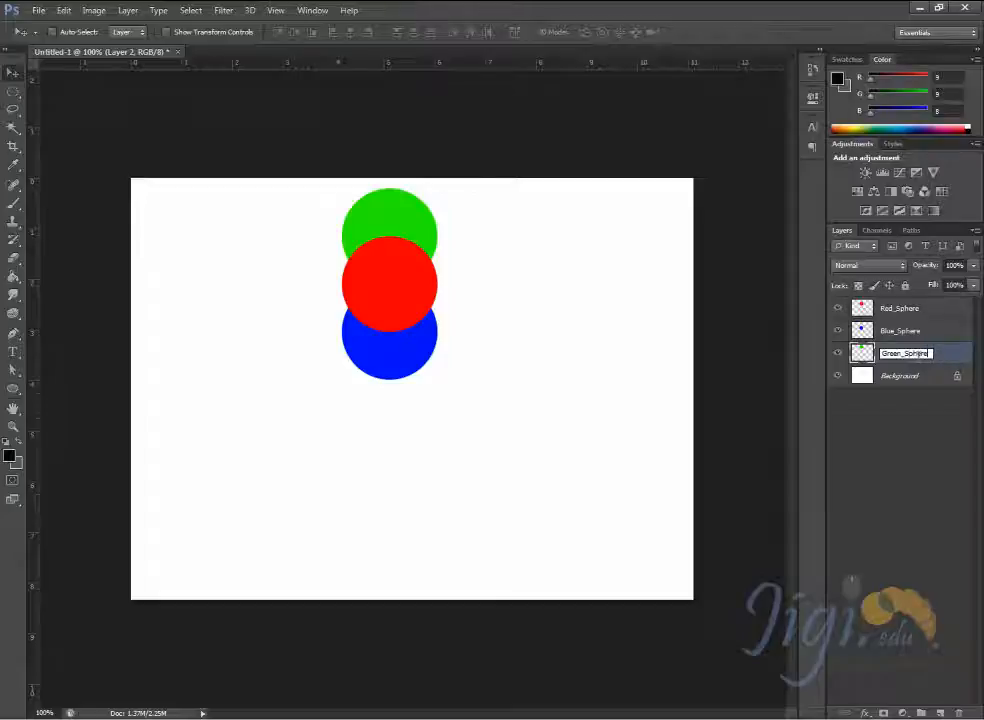
pyautogui.press('Return')
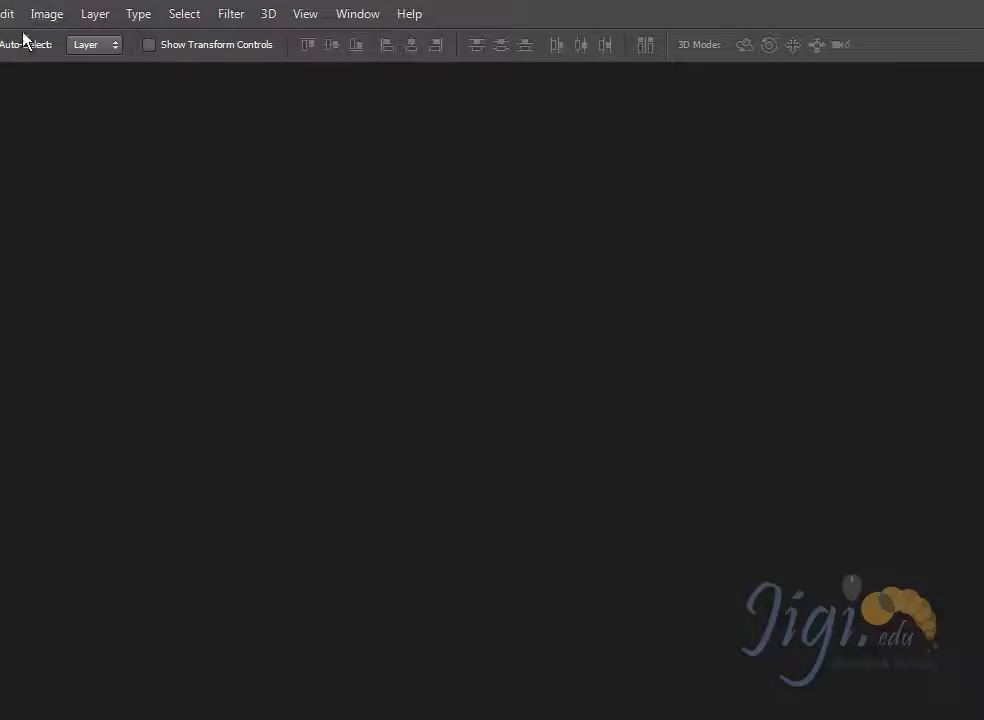
# - Open the recent file Layer_transformation.psd
pyautogui.click(38, 10)
pyautogui.moveTo(77, 100)
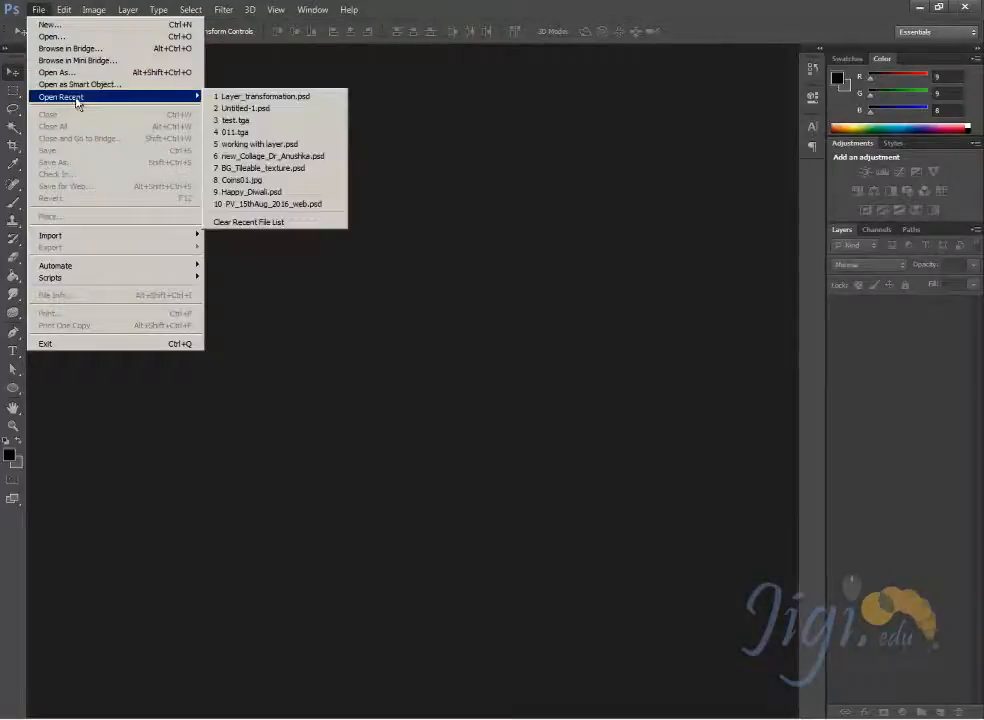
pyautogui.click(262, 96)
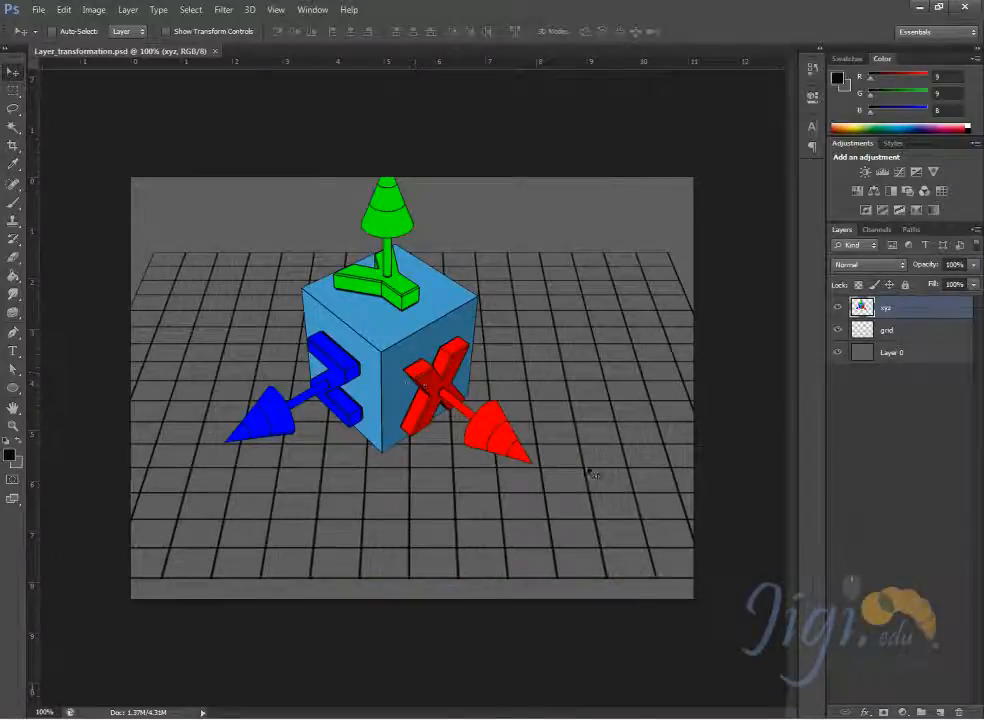
# - Move the cube on the xyz layer around over the grid, leaving it slightly lower so its whole green arrow fits on the canvas
pyautogui.moveTo(402, 334); pyautogui.dragTo(358, 369)
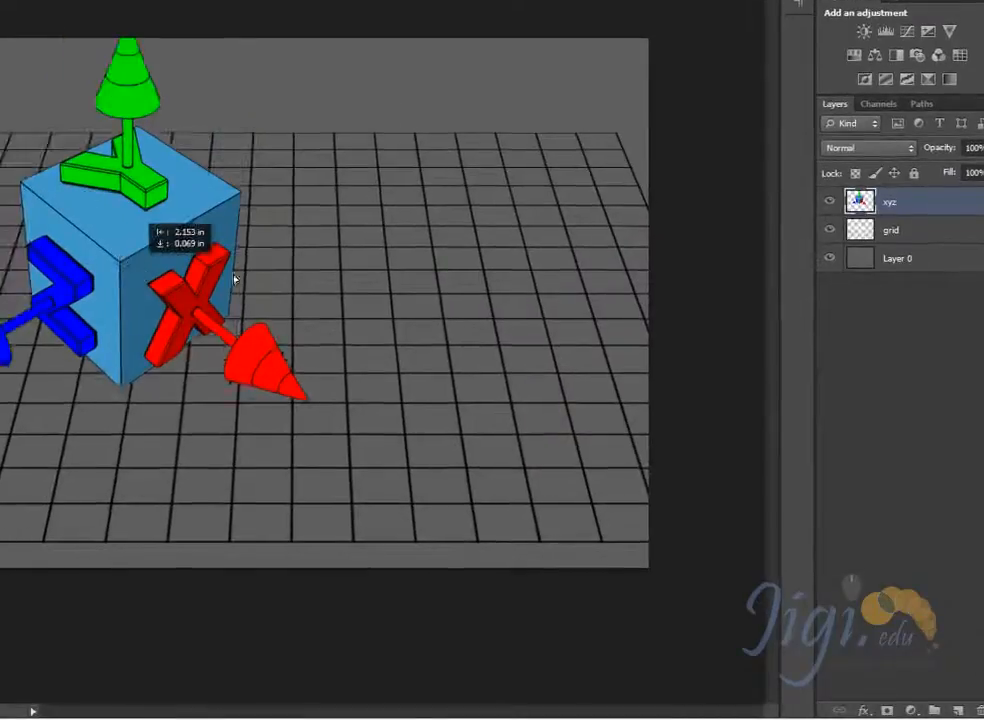
pyautogui.moveTo(234, 279); pyautogui.dragTo(415, 248)
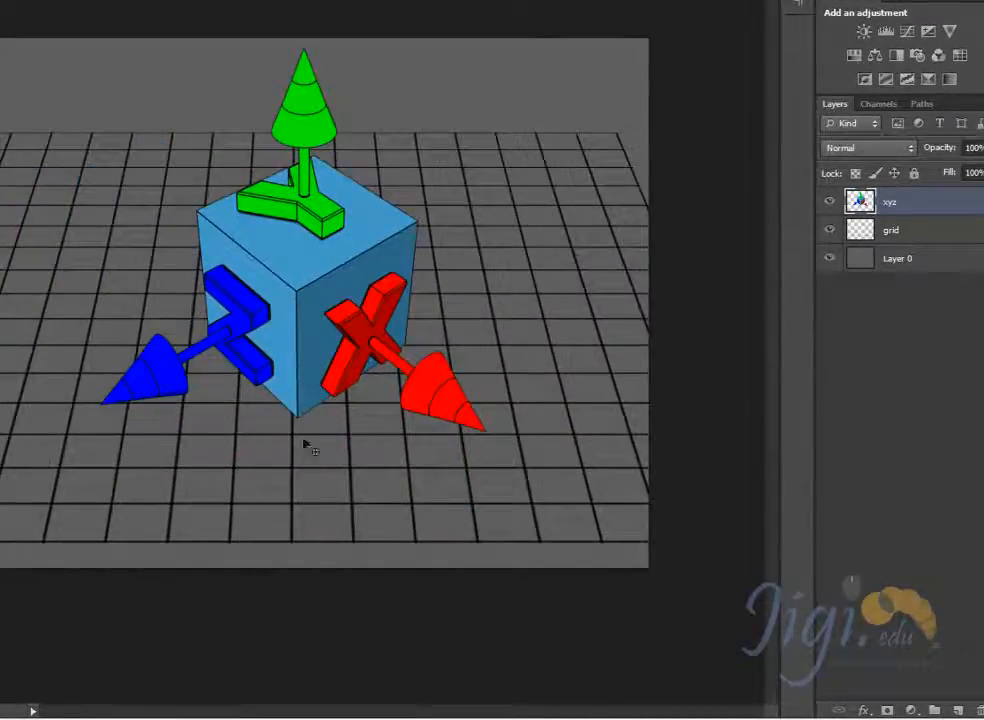
# - Move the xyz cube slightly up, and shift the grid layer around, leaving it slightly higher behind the cube
pyautogui.moveTo(292, 494); pyautogui.dragTo(280, 322)
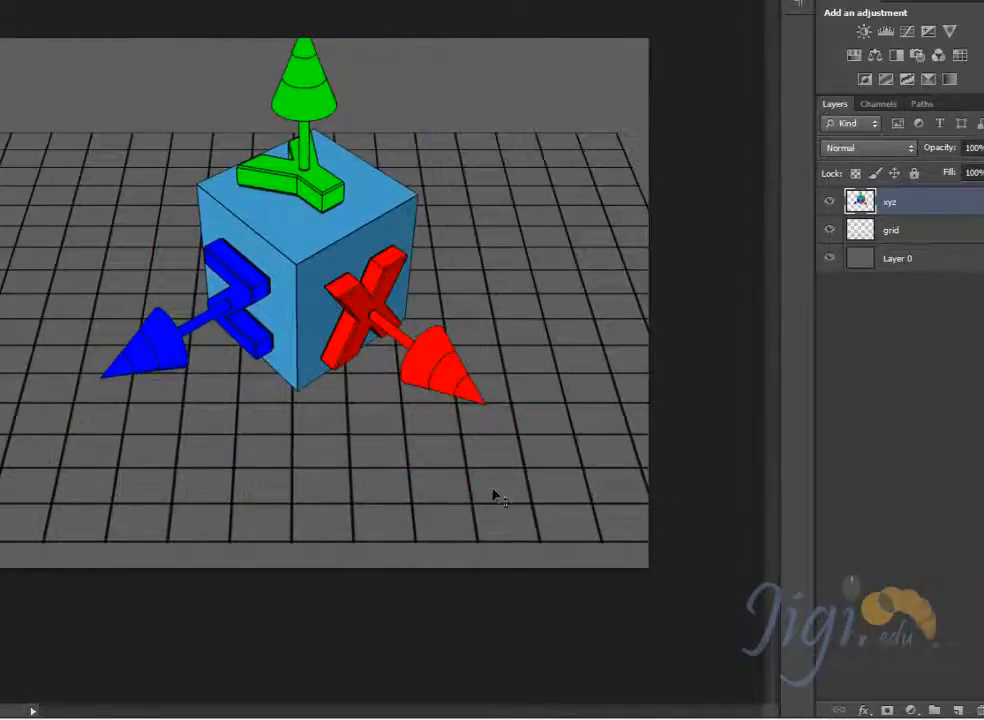
pyautogui.click(928, 234)
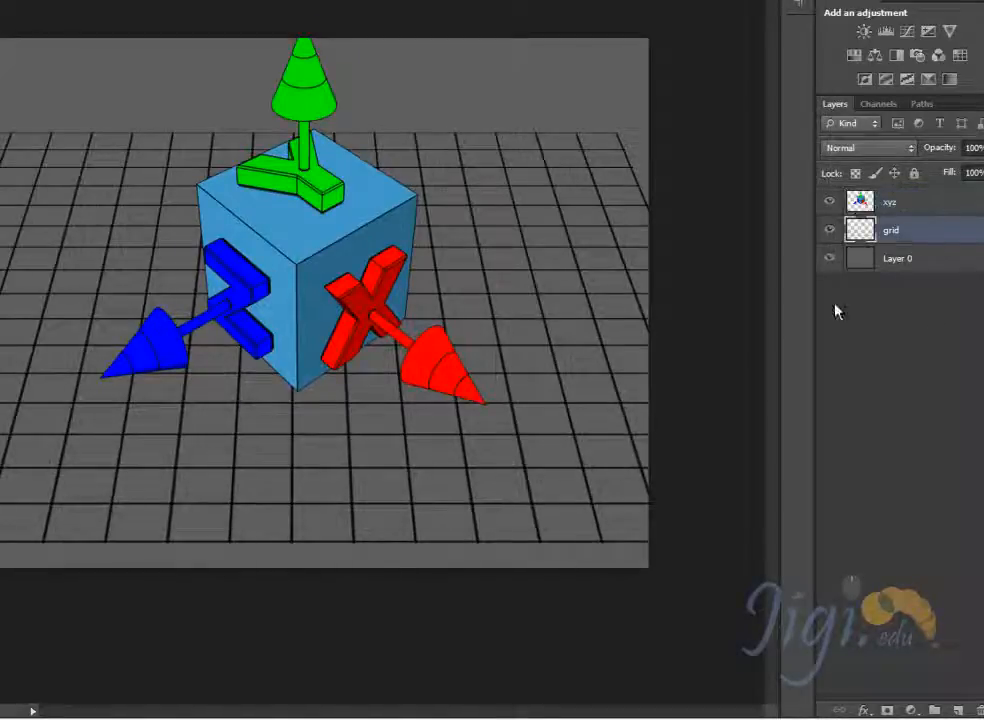
pyautogui.moveTo(472, 479); pyautogui.dragTo(524, 444)
pyautogui.moveTo(537, 303); pyautogui.dragTo(347, 263)
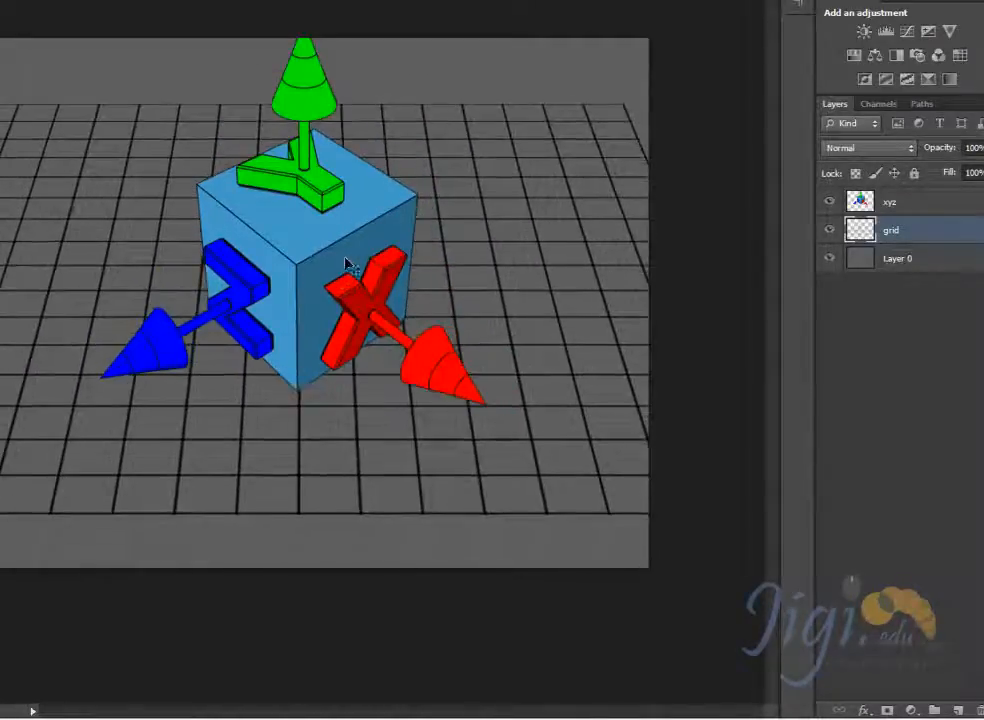
pyautogui.moveTo(538, 466)
pyautogui.mouseDown()
pyautogui.moveTo(549, 424)
pyautogui.moveTo(542, 461)
pyautogui.moveTo(503, 508)
pyautogui.moveTo(527, 478)
pyautogui.mouseUp()
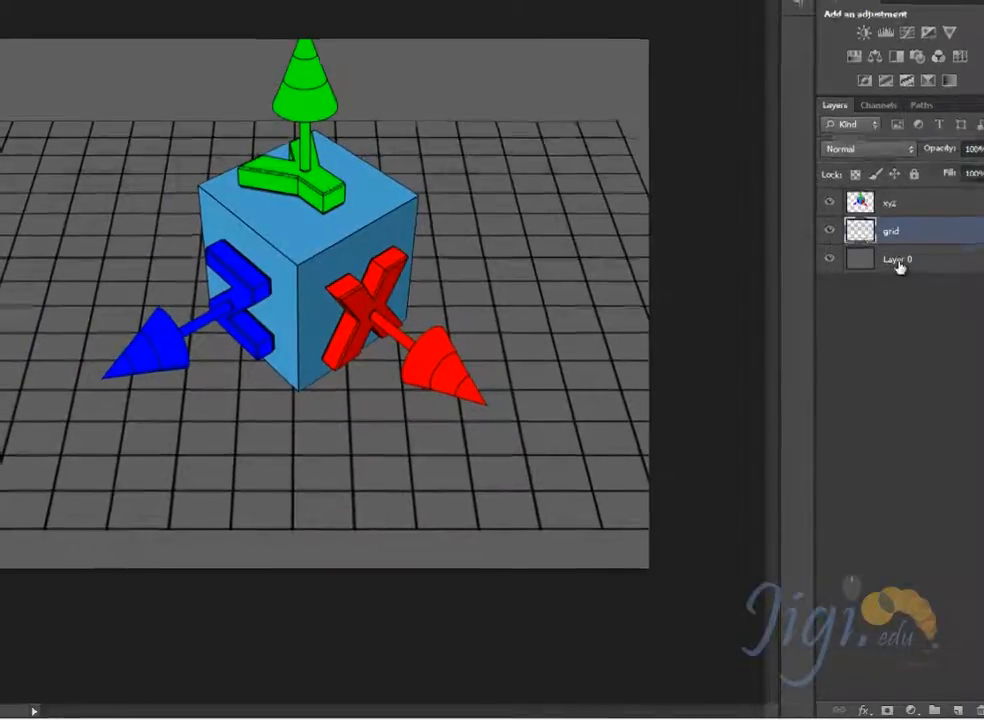
# - Try moving the grey Layer 0 background around beneath the grid and the cube
pyautogui.click(897, 259)
pyautogui.moveTo(574, 196); pyautogui.dragTo(580, 399)
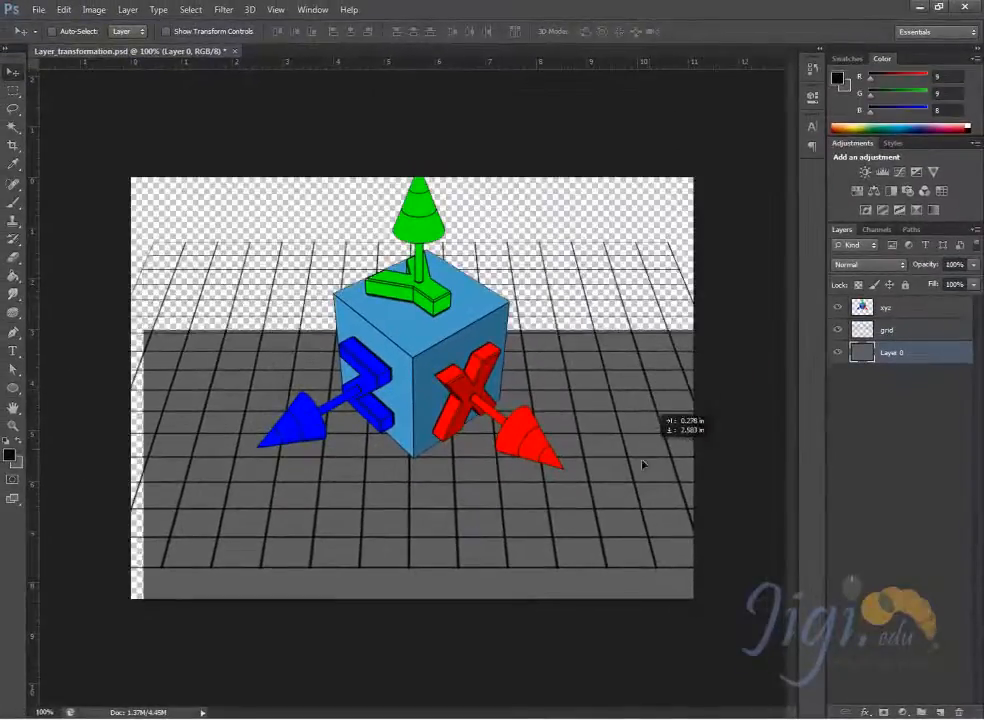
pyautogui.moveTo(643, 463); pyautogui.dragTo(640, 312)
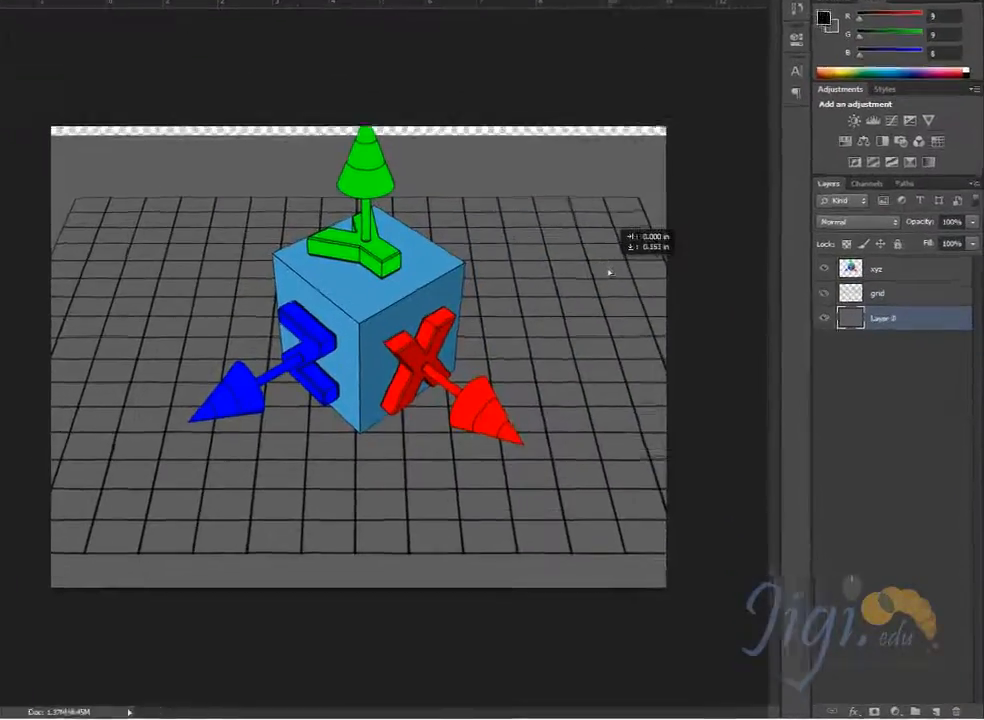
pyautogui.moveTo(609, 271); pyautogui.dragTo(629, 278)
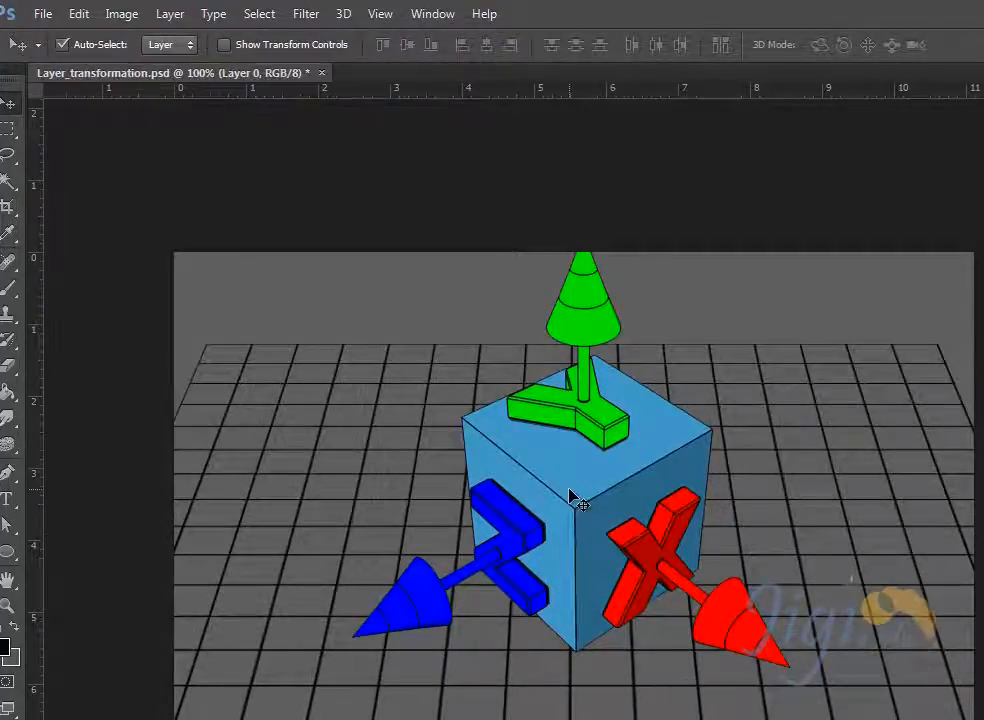
# - Move the cube and the grid slightly upward directly on the canvas, and undo a trial move of the grey background
pyautogui.moveTo(572, 497)
pyautogui.mouseDown()
pyautogui.moveTo(648, 447)
pyautogui.moveTo(755, 442)
pyautogui.moveTo(572, 482)
pyautogui.mouseUp()
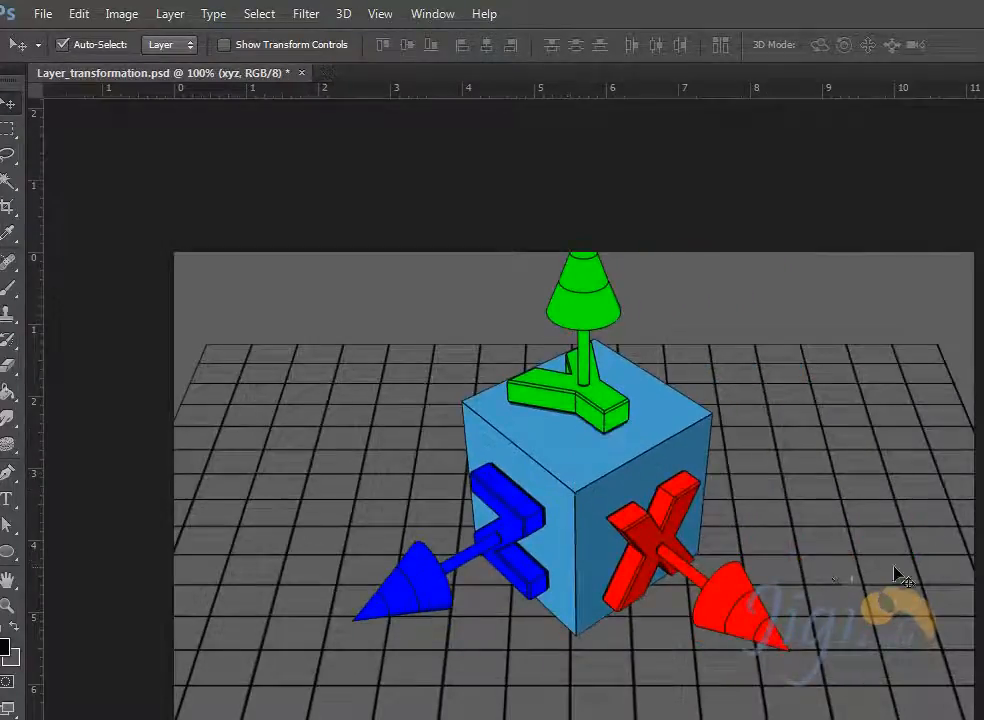
pyautogui.moveTo(864, 574)
pyautogui.mouseDown()
pyautogui.moveTo(881, 514)
pyautogui.moveTo(866, 583)
pyautogui.moveTo(864, 550)
pyautogui.mouseUp()
pyautogui.click(859, 300)
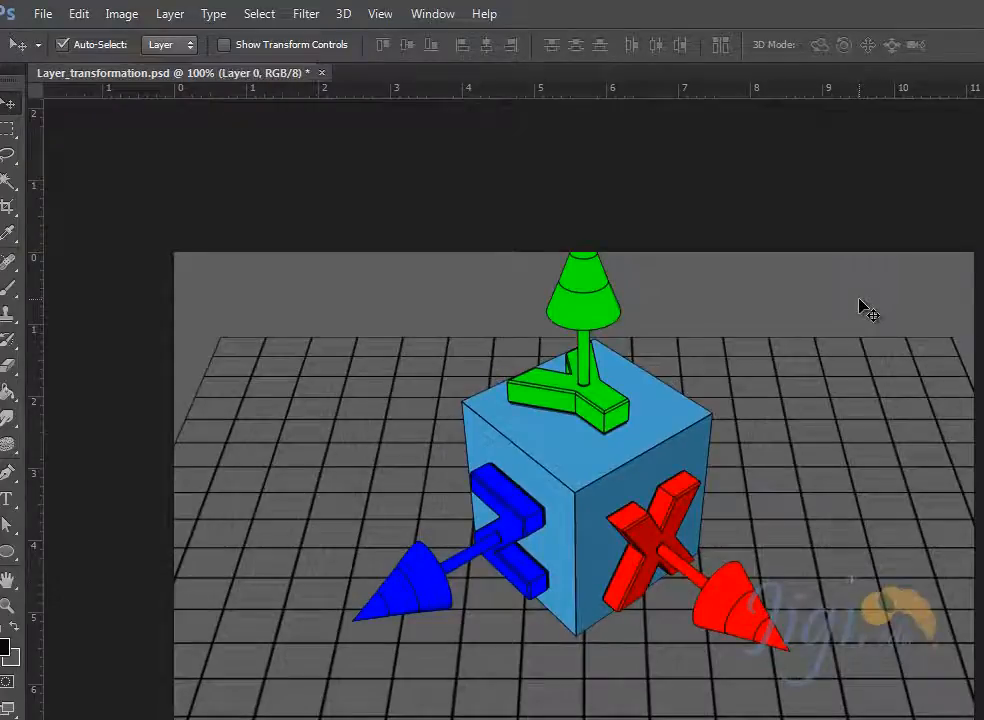
pyautogui.moveTo(857, 301); pyautogui.dragTo(908, 412)
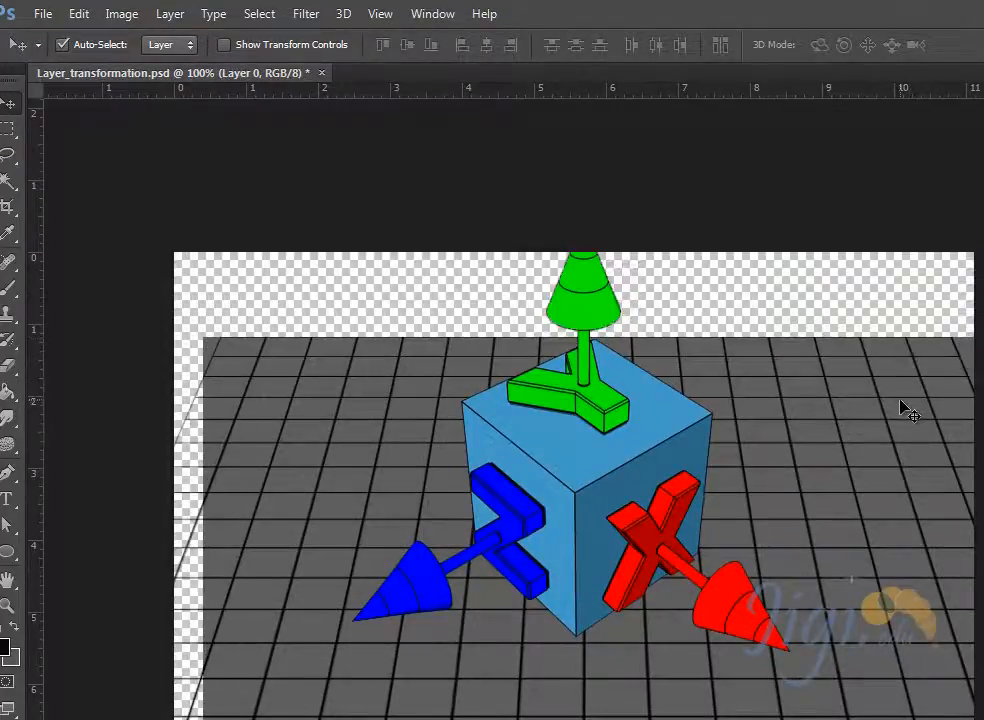
pyautogui.hotkey('ctrl', 'z')
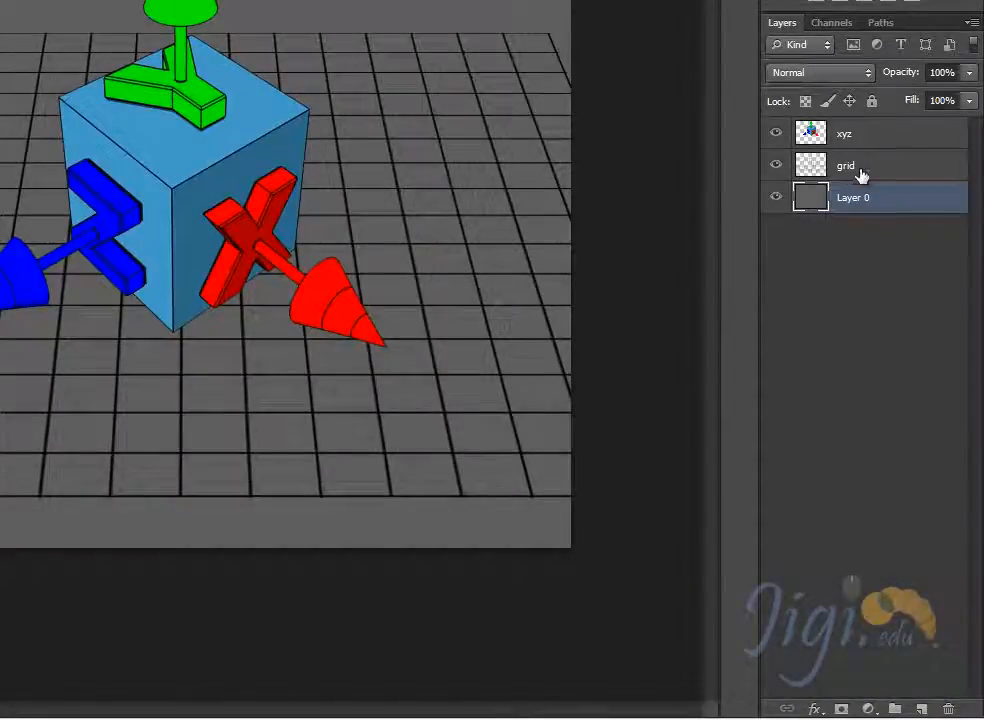
# - Move the cube slightly right and up, and try shifting the background and the grid, undoing the grid move
pyautogui.moveTo(193, 187)
pyautogui.mouseDown()
pyautogui.moveTo(235, 234)
pyautogui.moveTo(209, 180)
pyautogui.mouseUp()
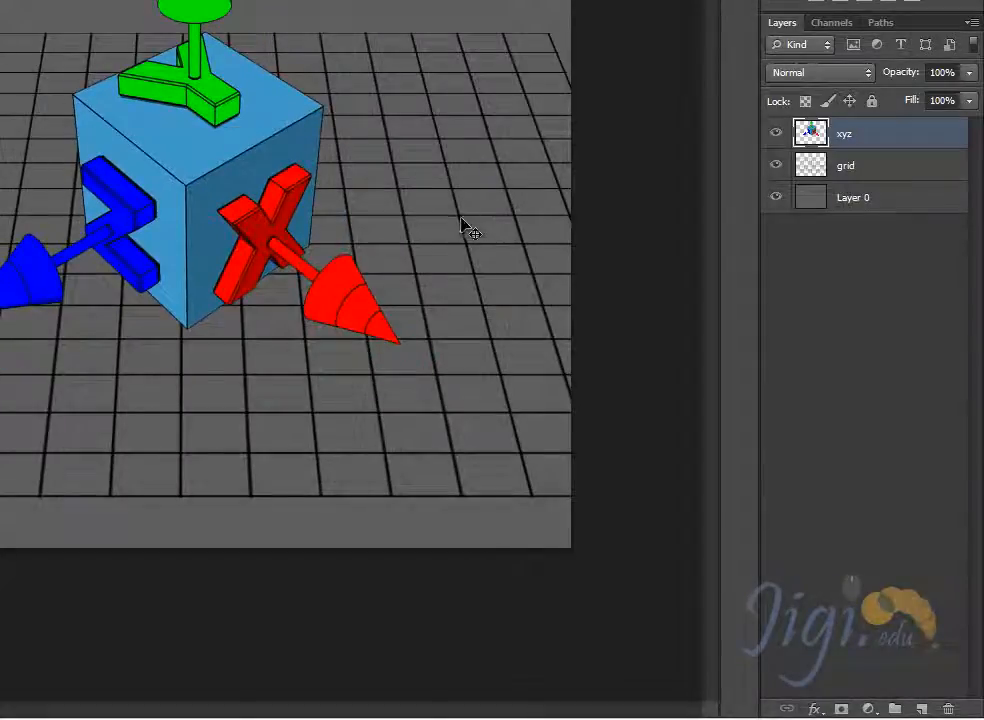
pyautogui.click(473, 222)
pyautogui.moveTo(473, 222); pyautogui.dragTo(493, 215)
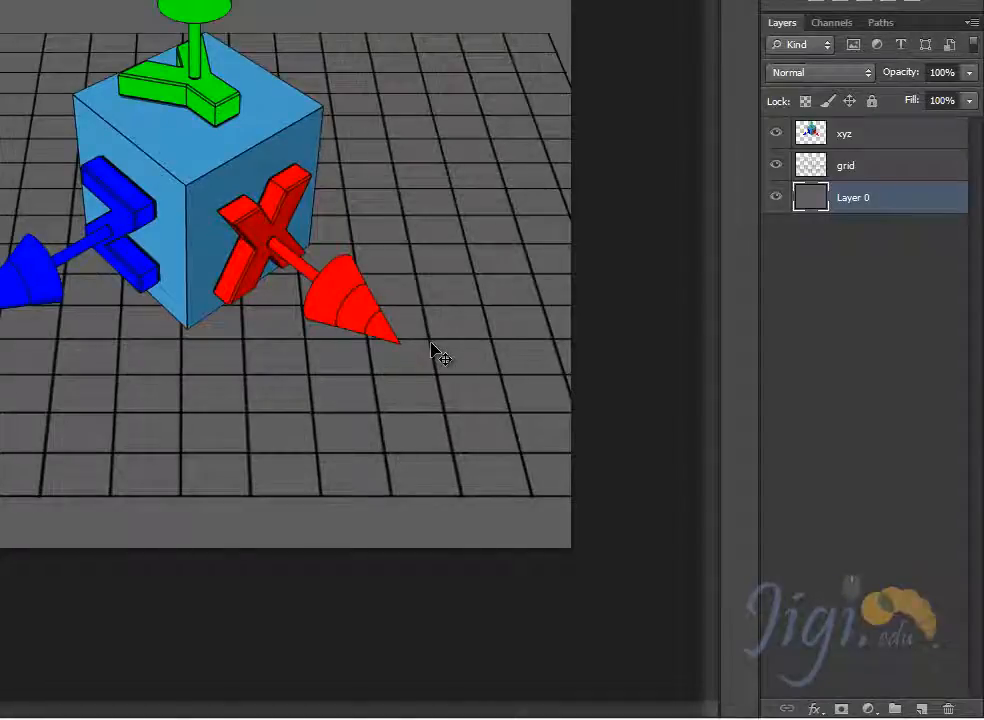
pyautogui.moveTo(432, 350); pyautogui.dragTo(401, 303)
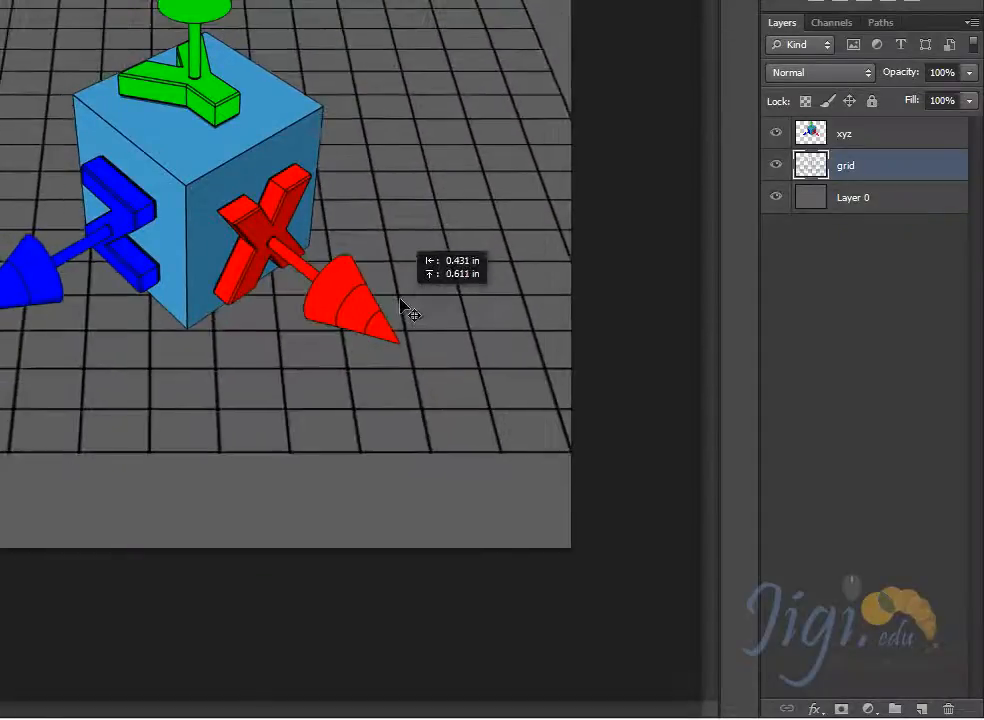
pyautogui.hotkey('ctrl', 'z')
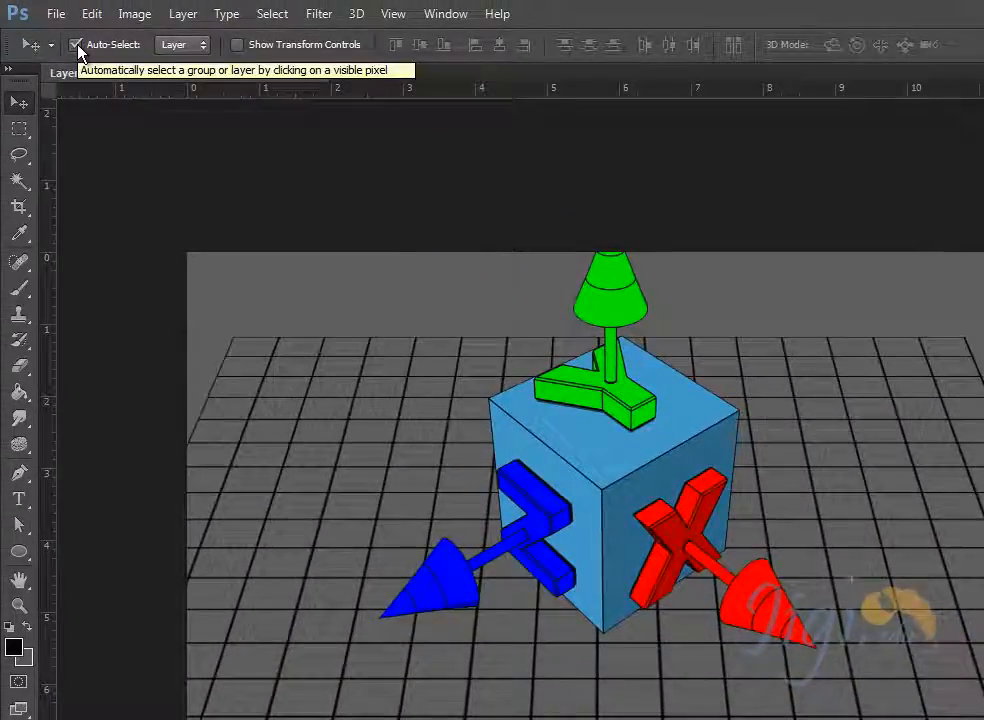
# - With Auto-Select turned off, duplicate the xyz layer and move the copy to the upper left of the original cube
pyautogui.click(76, 45)
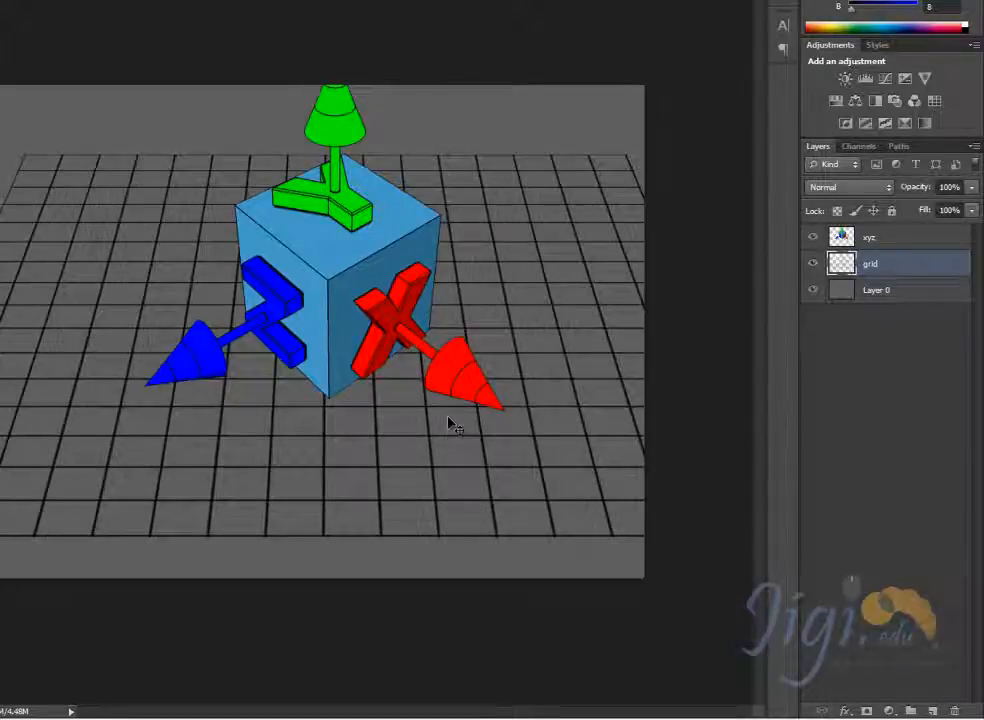
pyautogui.click(877, 239)
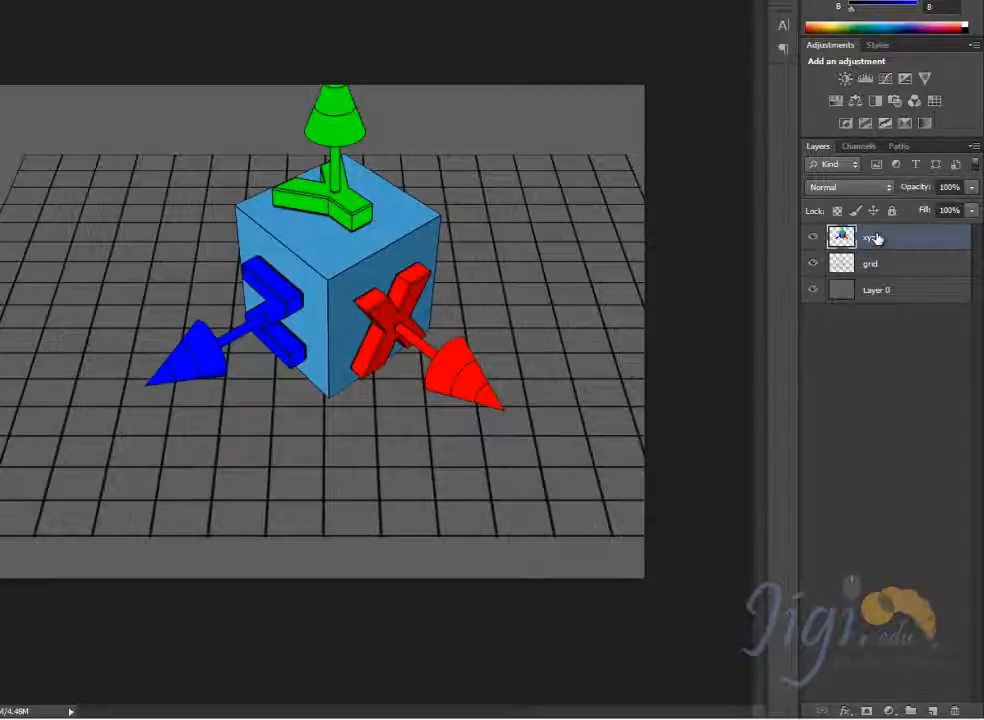
pyautogui.moveTo(876, 238); pyautogui.dragTo(934, 708)
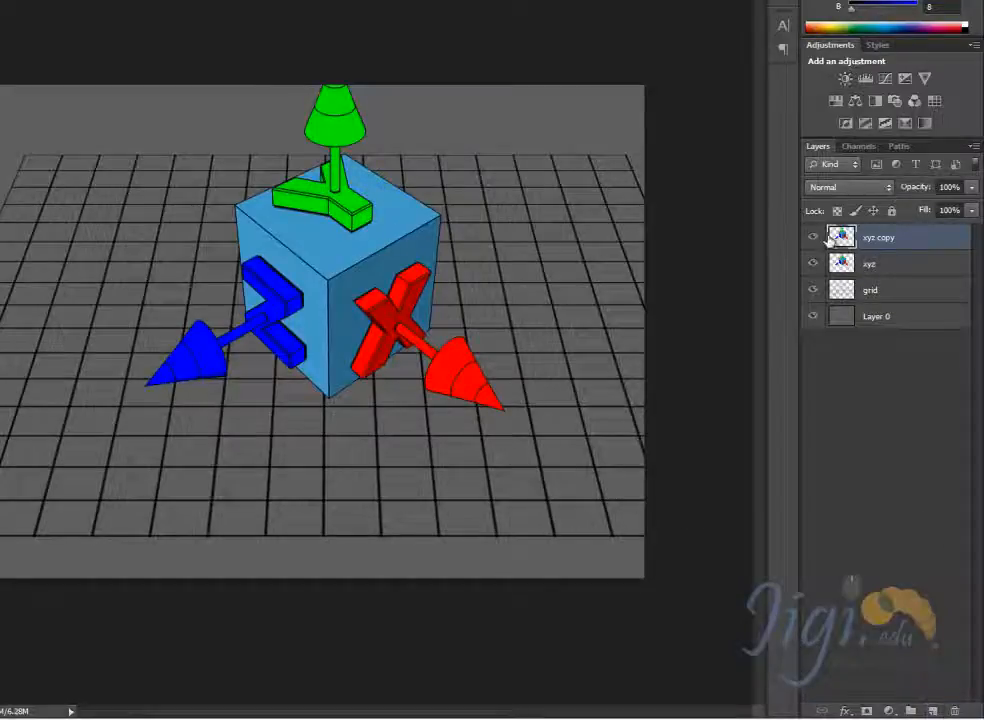
pyautogui.moveTo(318, 257); pyautogui.dragTo(96, 209)
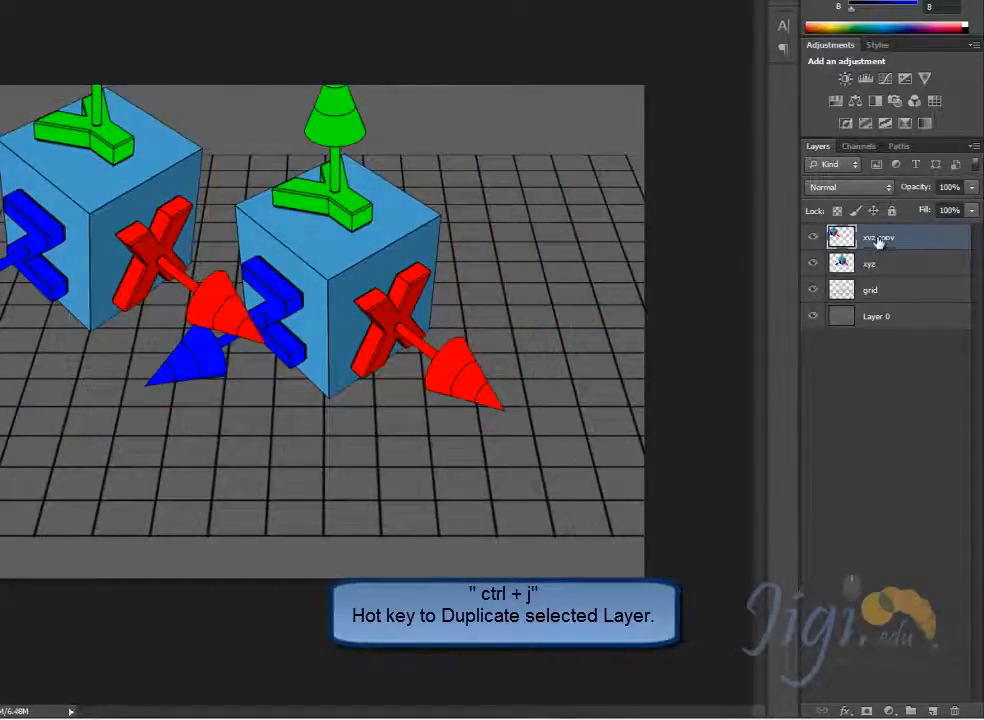
# - Duplicate the xyz copy layer and move the new cube to the right of the original, slightly lower
pyautogui.moveTo(878, 241); pyautogui.dragTo(932, 711)
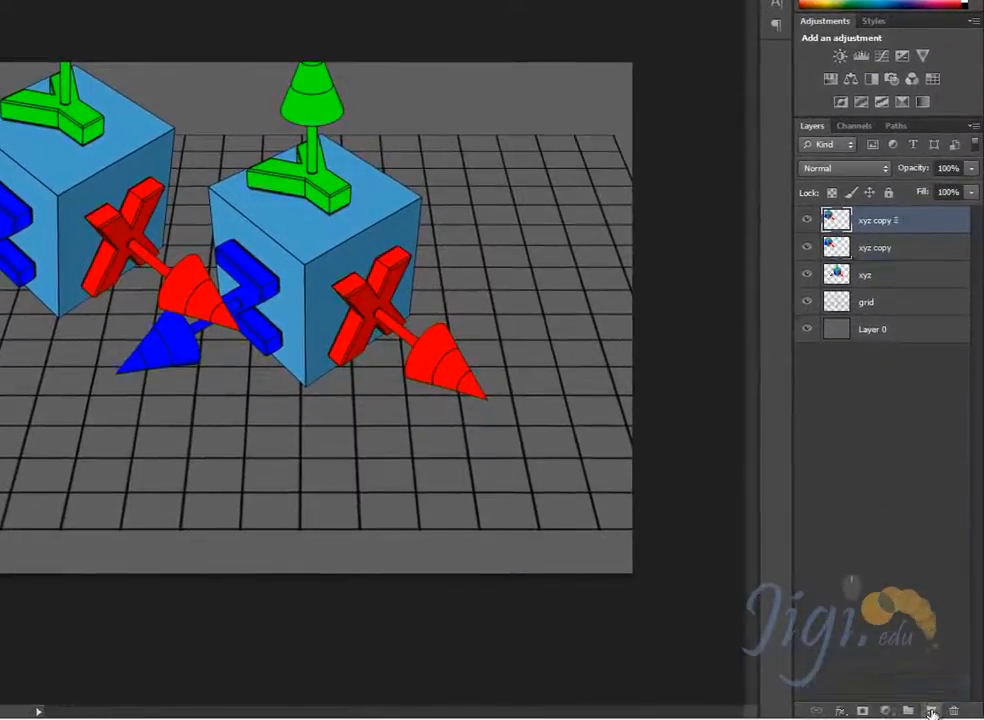
pyautogui.moveTo(331, 260); pyautogui.dragTo(606, 294)
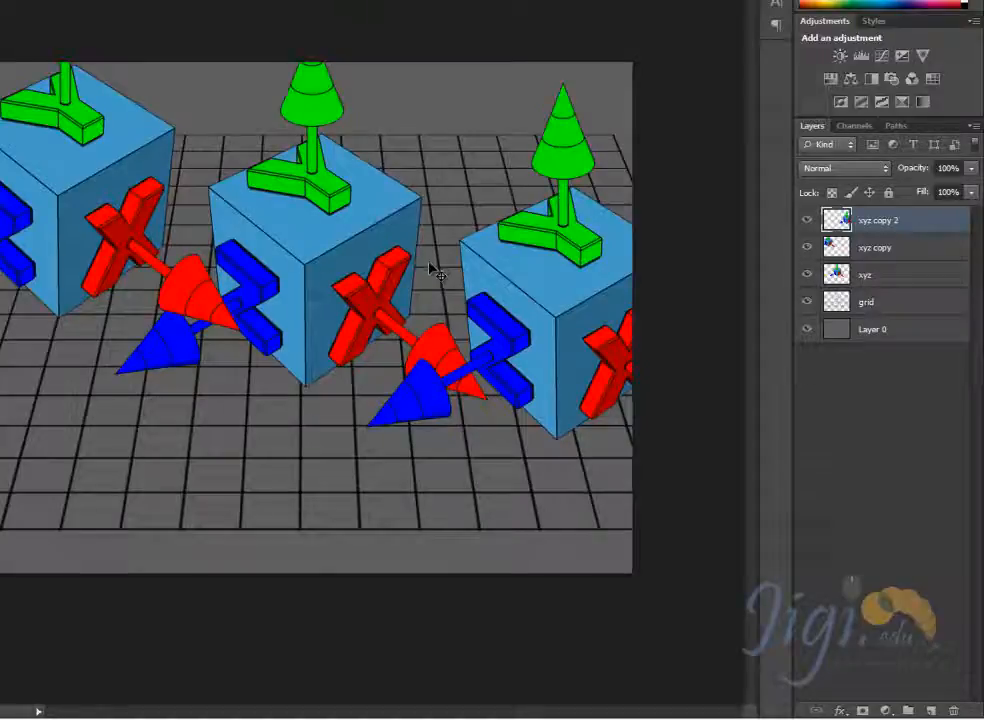
# - Move the middle cube on the xyz layer slightly up, and the xyz copy cube right and up, closer to it
pyautogui.click(876, 254)
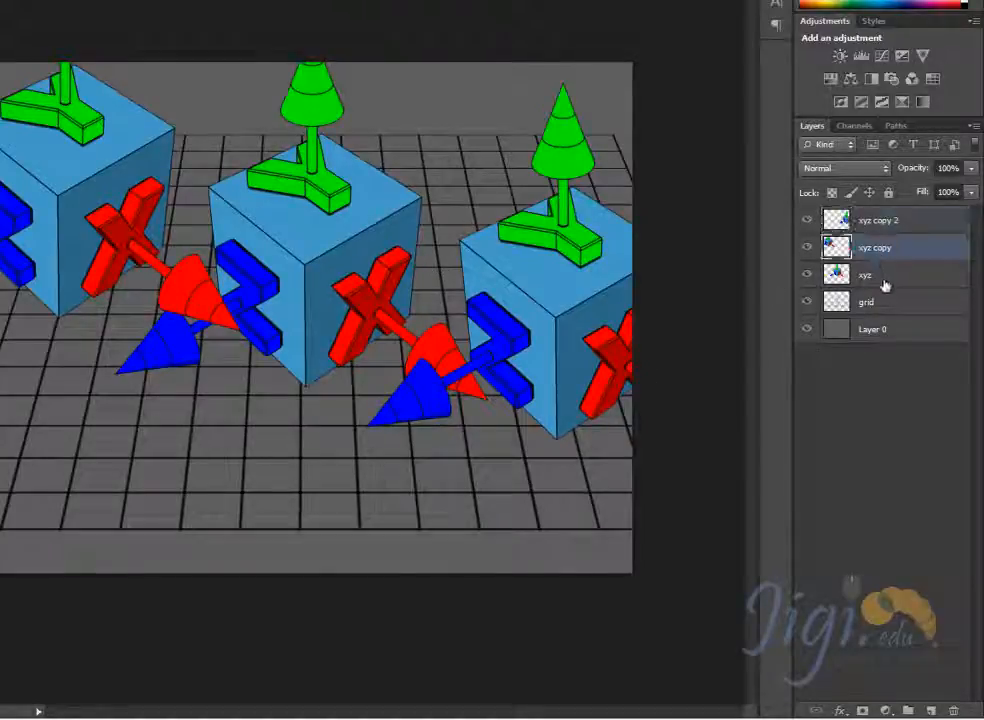
pyautogui.click(884, 280)
pyautogui.moveTo(560, 345)
pyautogui.mouseDown()
pyautogui.moveTo(527, 259)
pyautogui.moveTo(555, 331)
pyautogui.mouseUp()
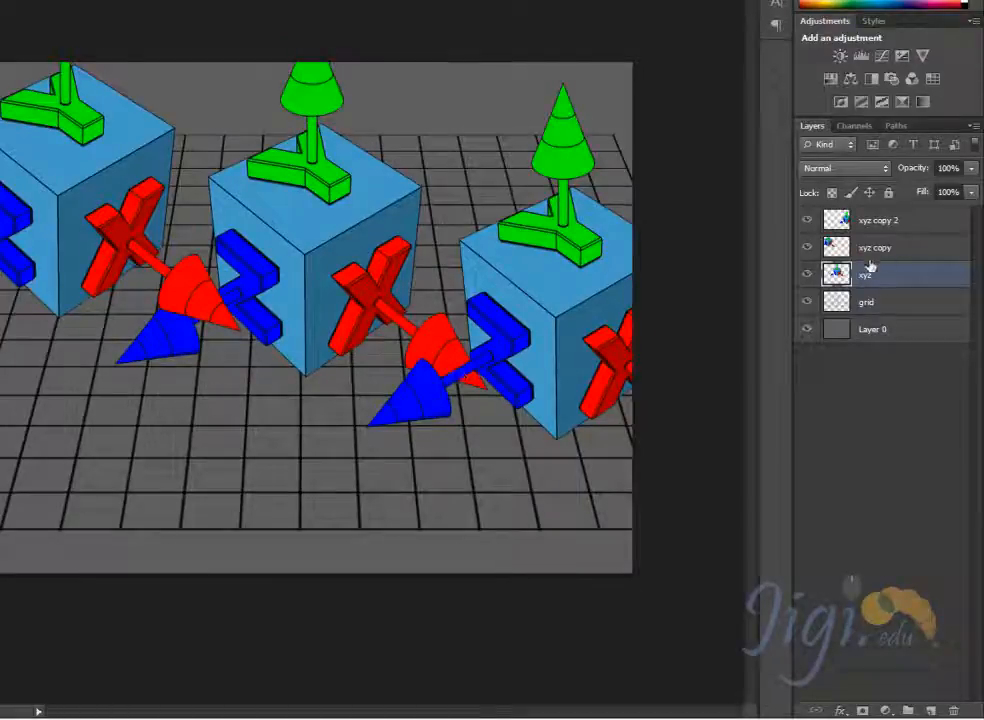
pyautogui.click(922, 252)
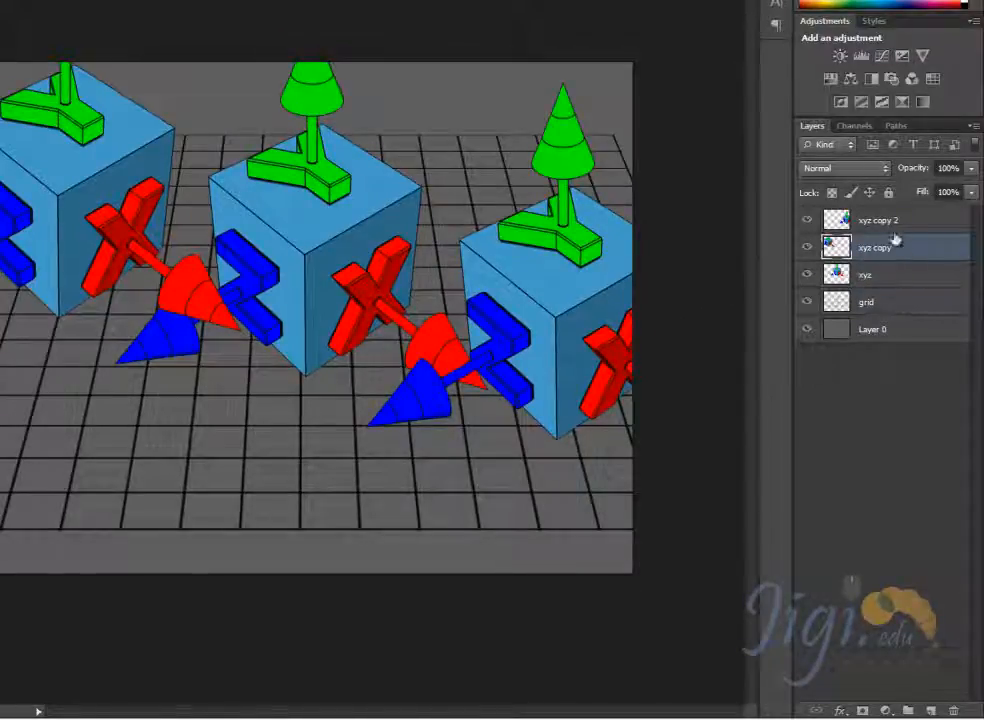
pyautogui.moveTo(48, 205); pyautogui.dragTo(70, 219)
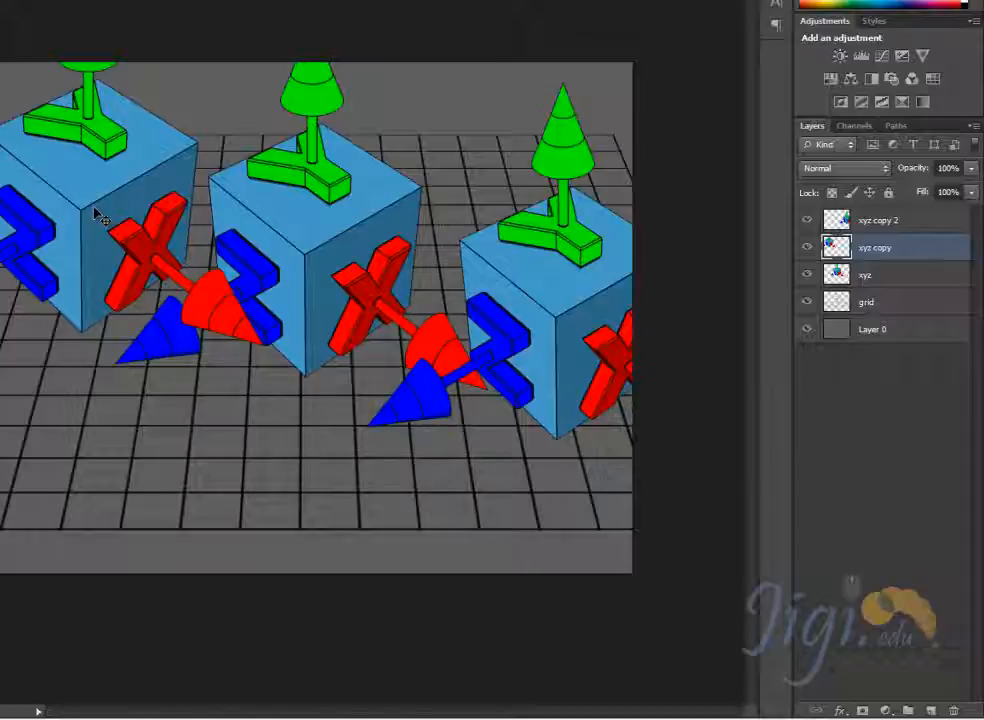
pyautogui.moveTo(97, 213); pyautogui.dragTo(115, 180)
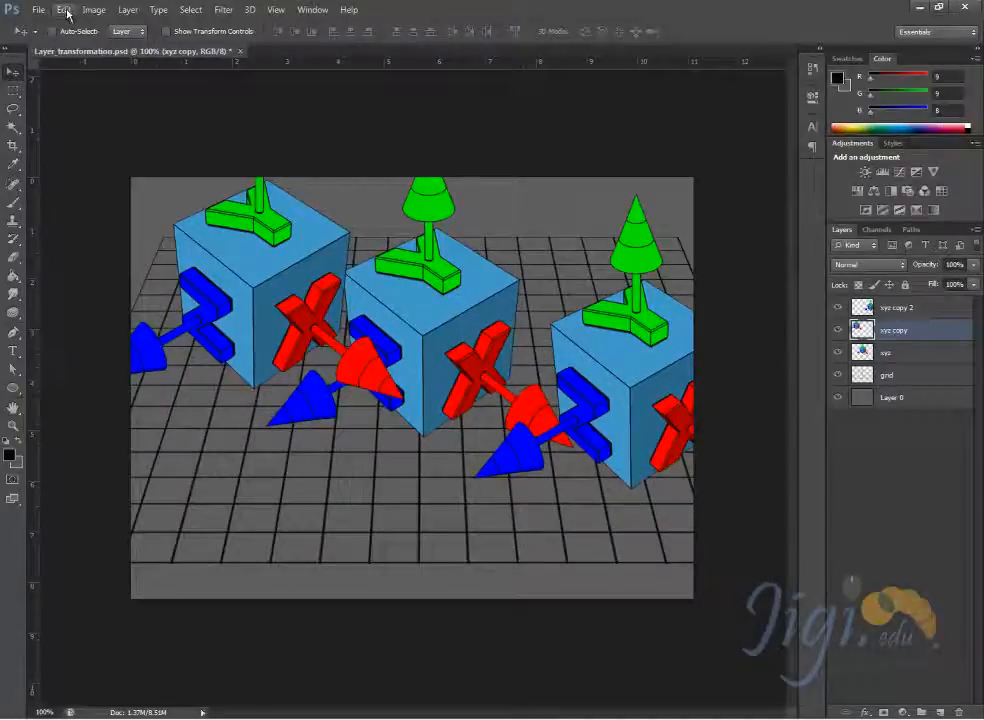
# - Try Free Transform on the xyz copy cube, squashing its height to 56.52%, undoing that, and scaling it proportionally to about 38%
pyautogui.click(64, 9)
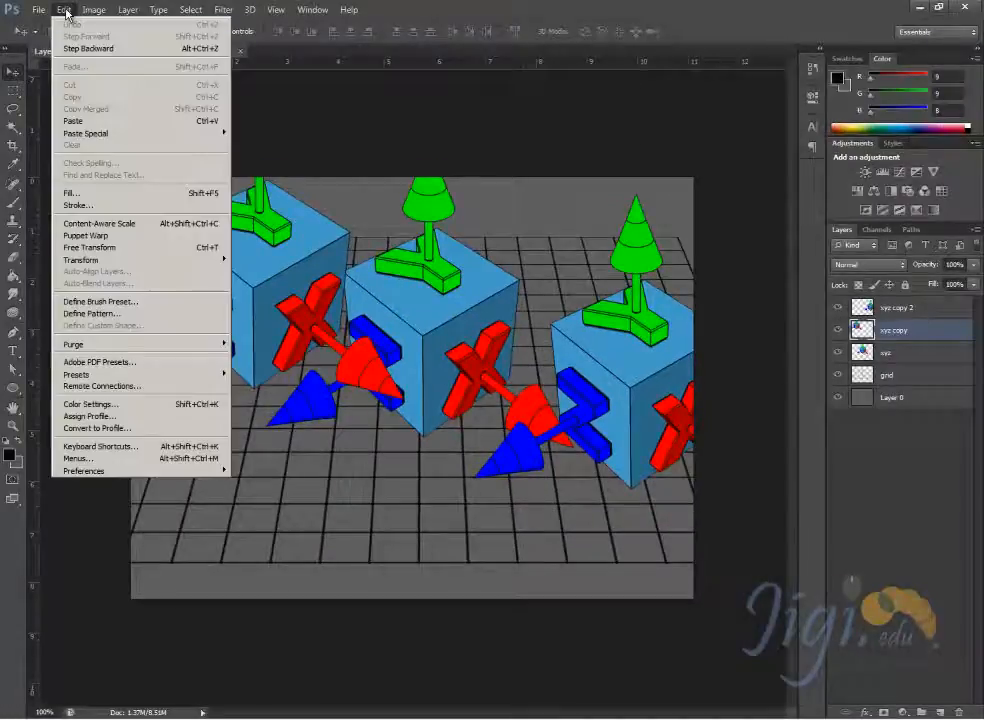
pyautogui.click(89, 247)
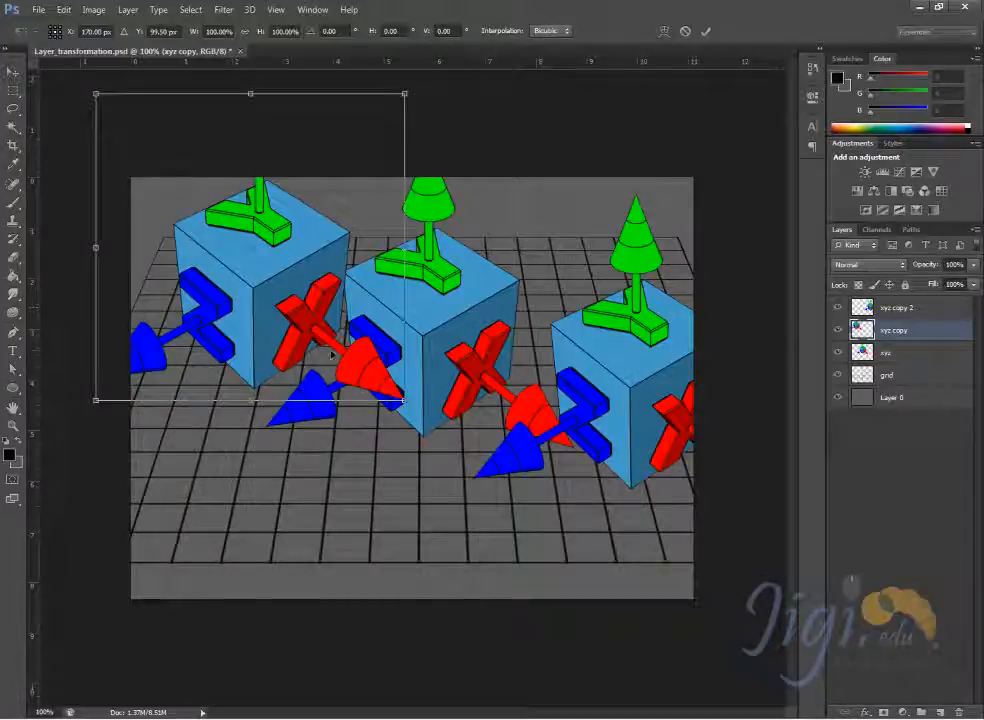
pyautogui.moveTo(270, 297); pyautogui.dragTo(277, 311)
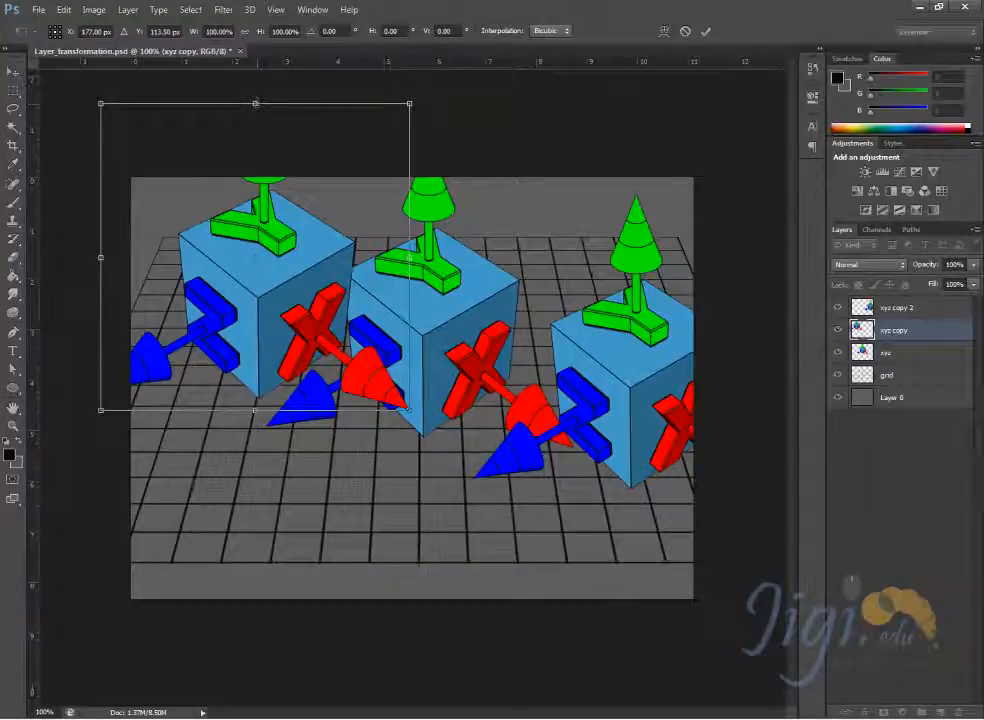
pyautogui.moveTo(256, 103); pyautogui.dragTo(362, 235)
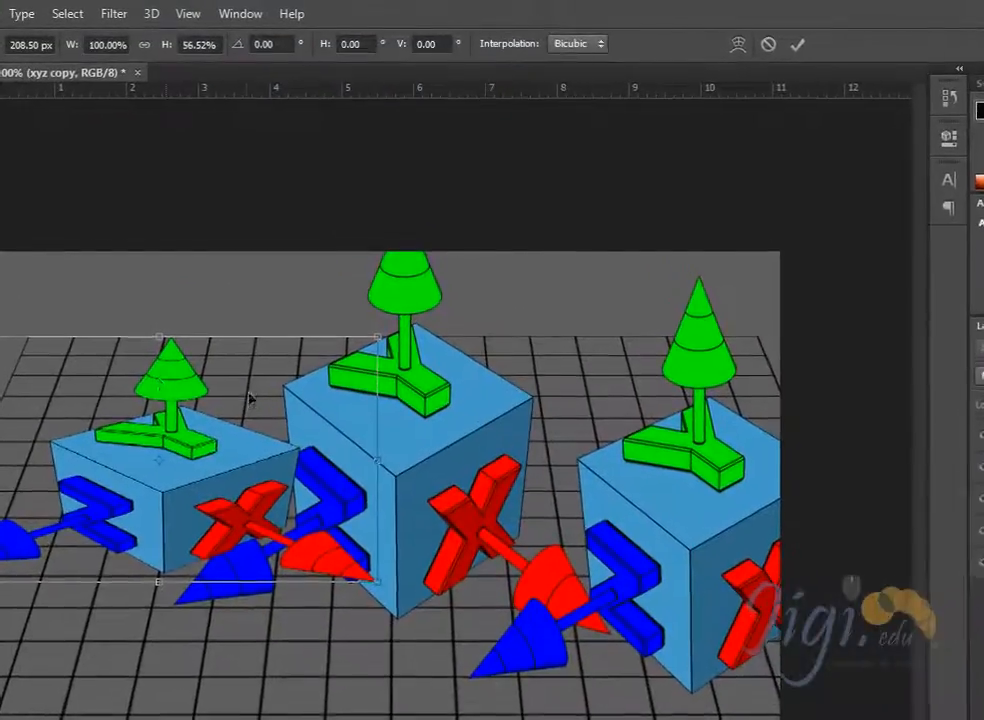
pyautogui.hotkey('ctrl', 'z')
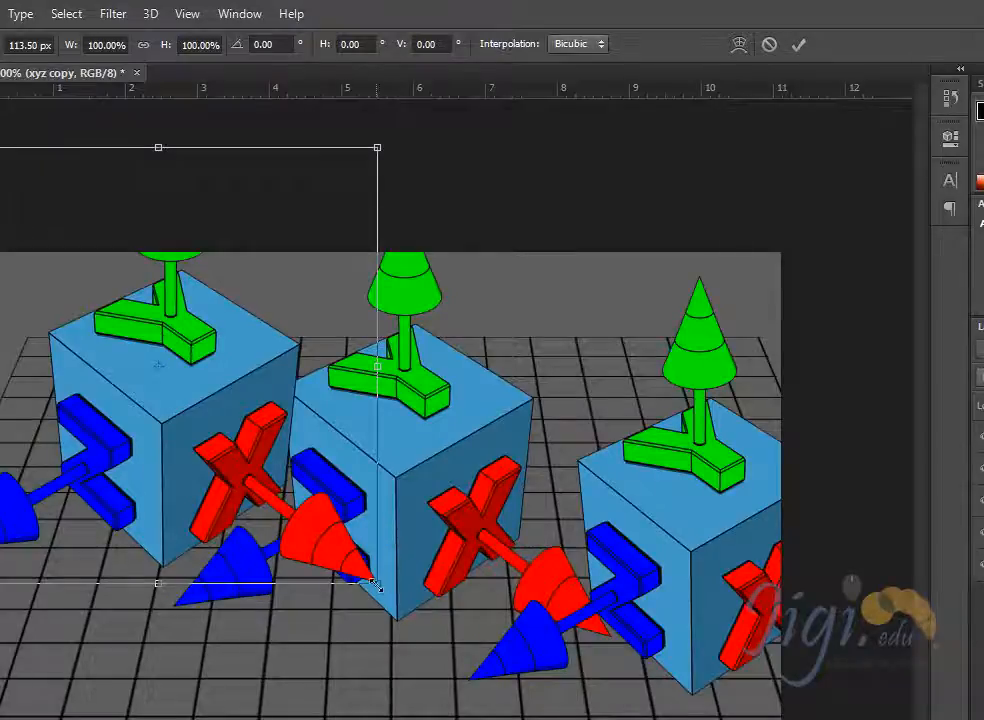
pyautogui.moveTo(376, 581); pyautogui.dragTo(266, 410)
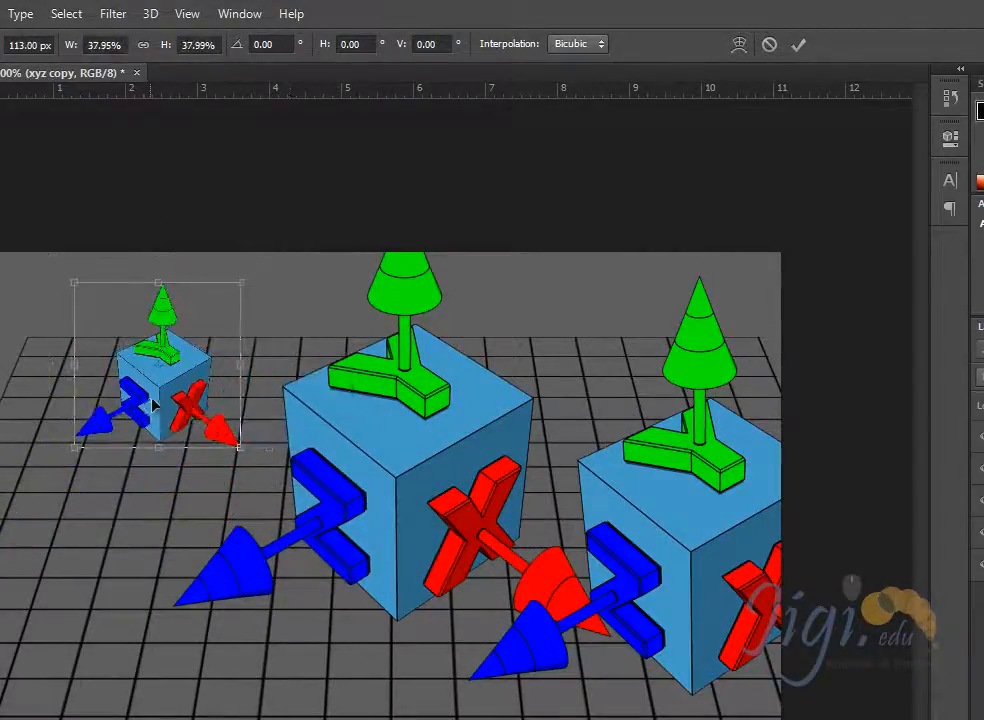
pyautogui.moveTo(156, 410); pyautogui.dragTo(103, 454)
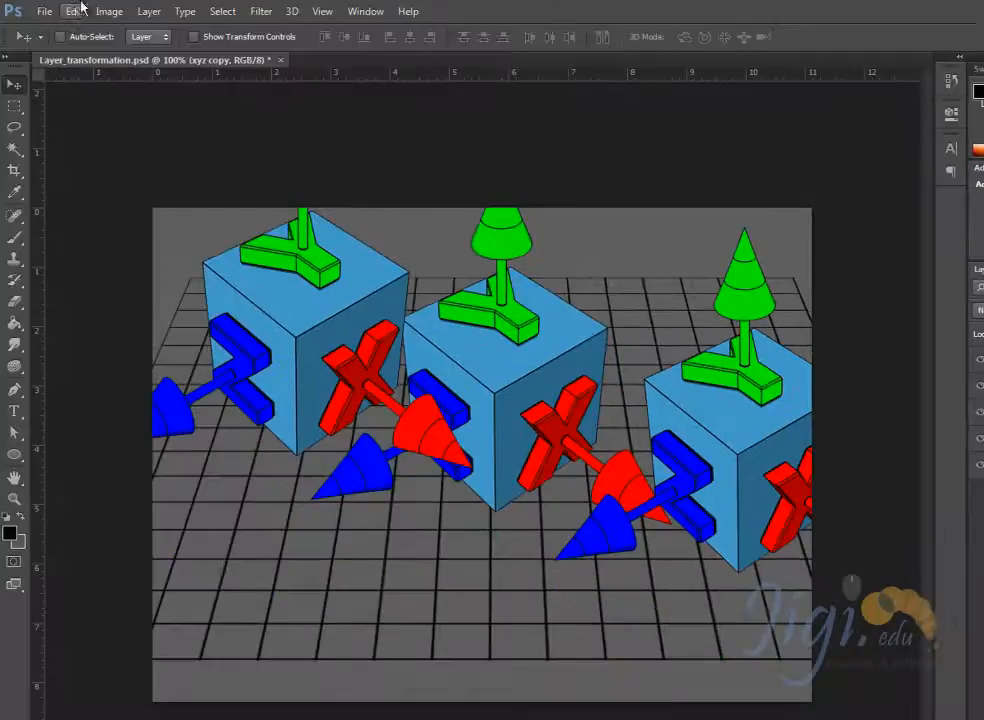
# - Start Free Transform on the xyz copy layer and move its cube down to about X 207 px, Y 218.5 px
pyautogui.click(75, 11)
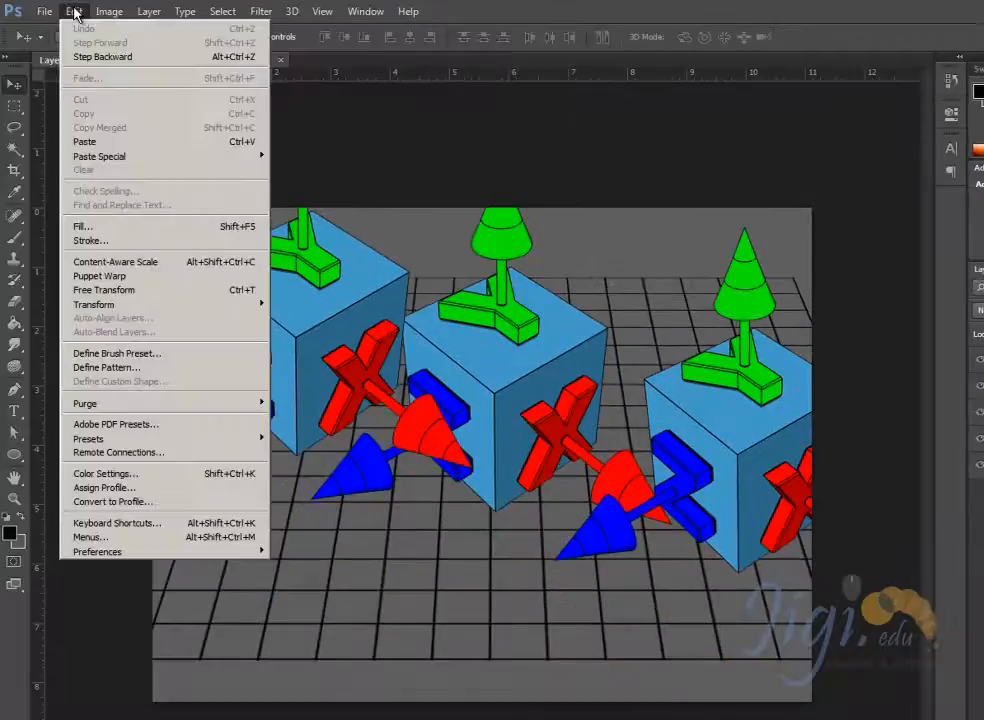
pyautogui.click(134, 290)
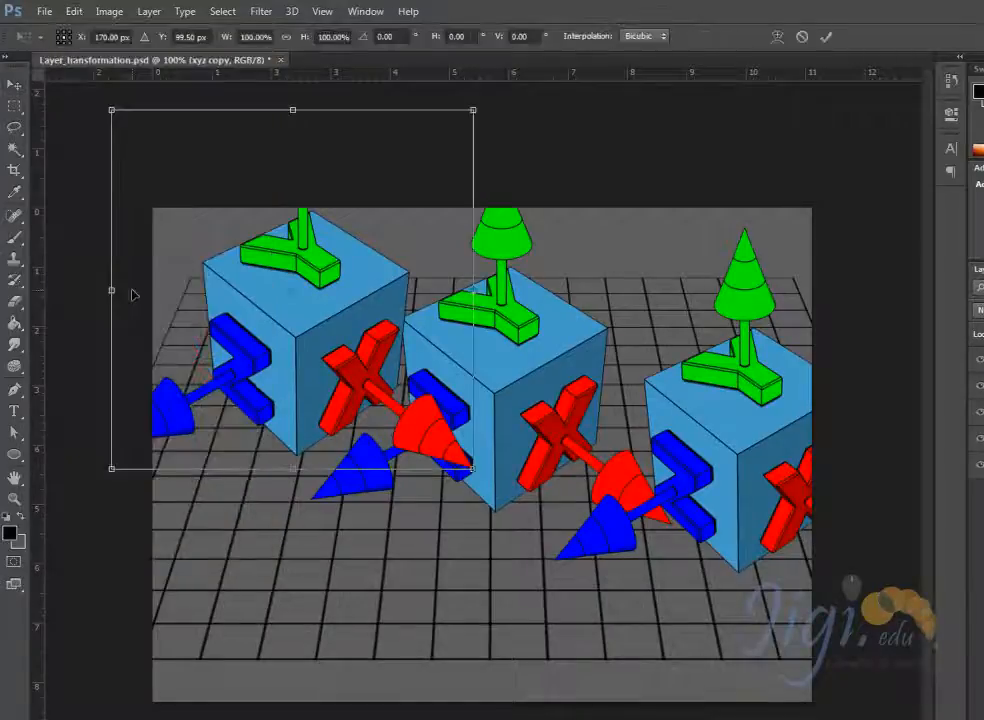
pyautogui.moveTo(327, 351); pyautogui.dragTo(344, 460)
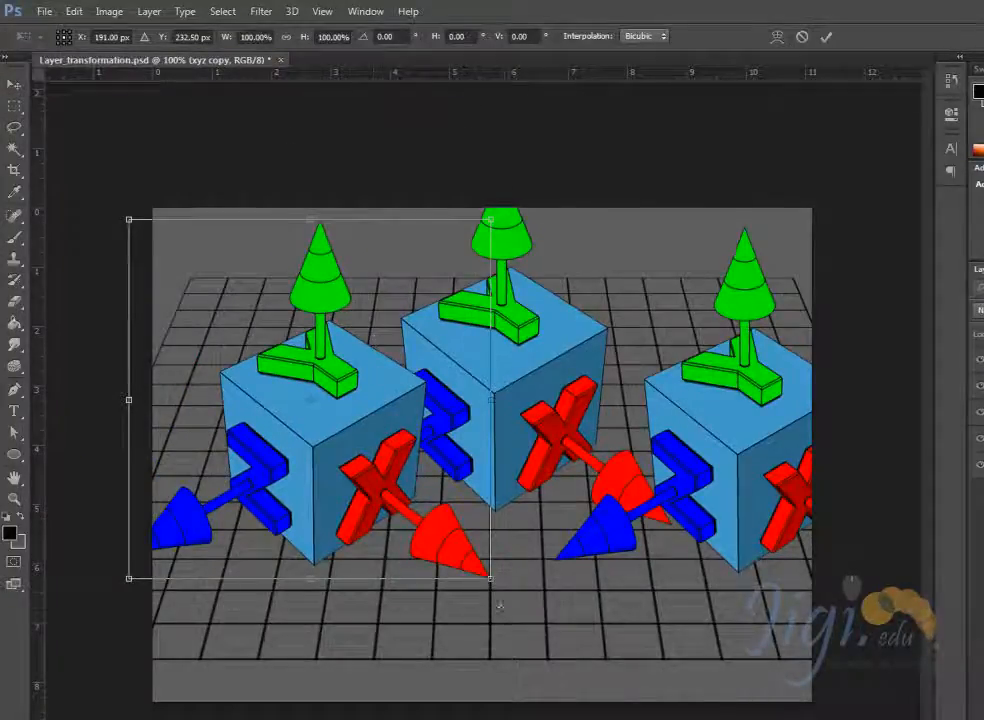
pyautogui.moveTo(285, 432); pyautogui.dragTo(339, 450)
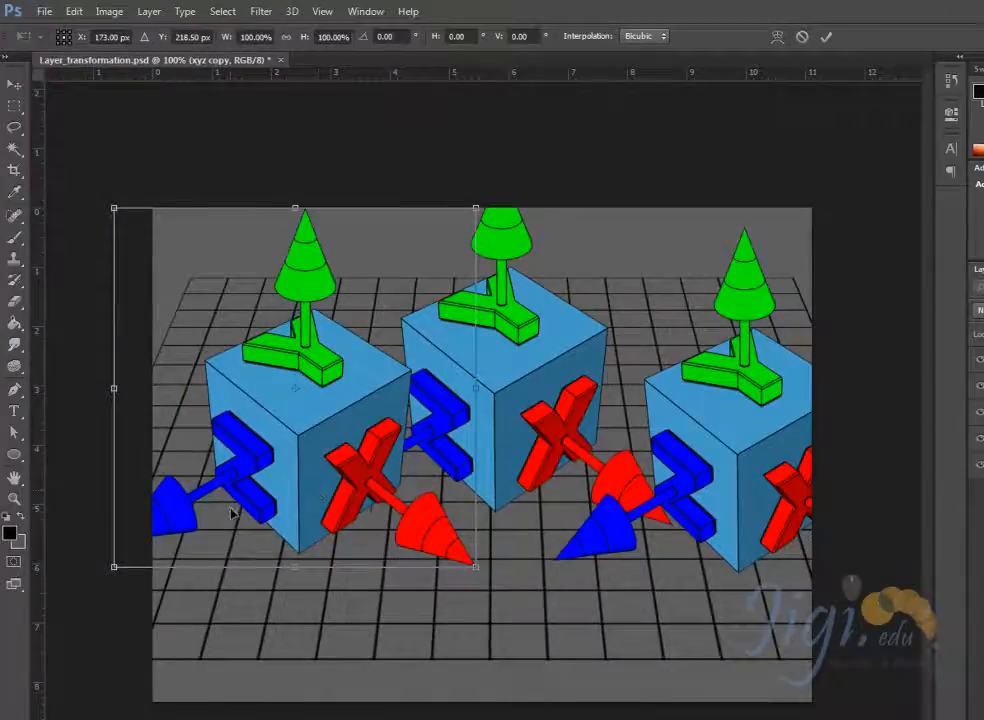
pyautogui.moveTo(181, 252)
pyautogui.mouseDown()
pyautogui.moveTo(203, 296)
pyautogui.moveTo(196, 238)
pyautogui.mouseUp()
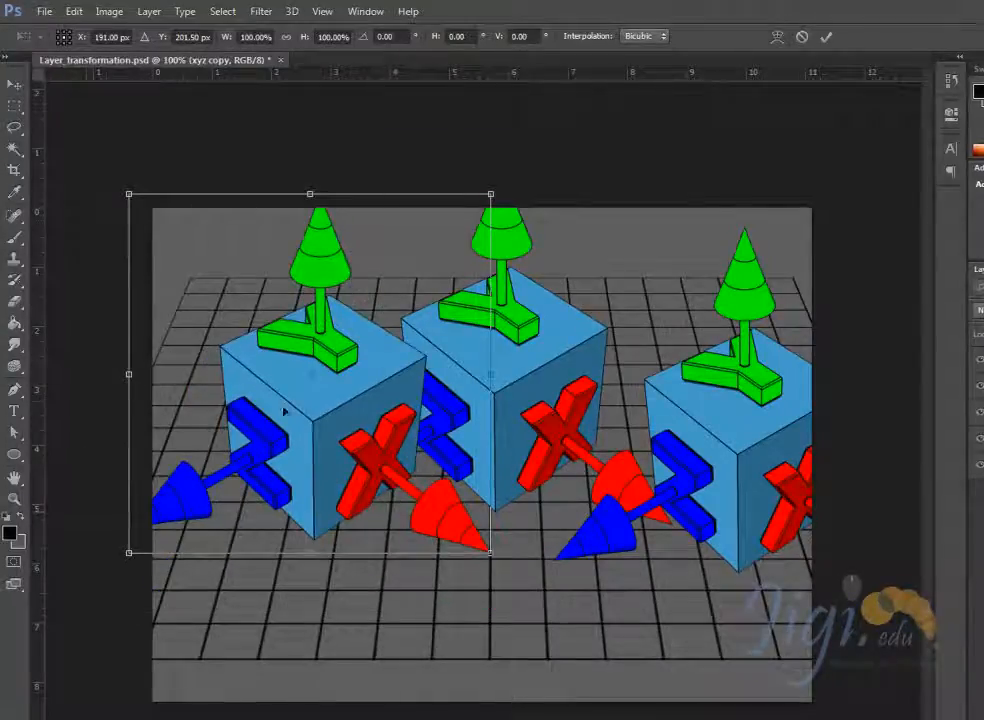
pyautogui.moveTo(329, 413)
pyautogui.mouseDown()
pyautogui.moveTo(330, 430)
pyautogui.moveTo(321, 412)
pyautogui.moveTo(329, 417)
pyautogui.mouseUp()
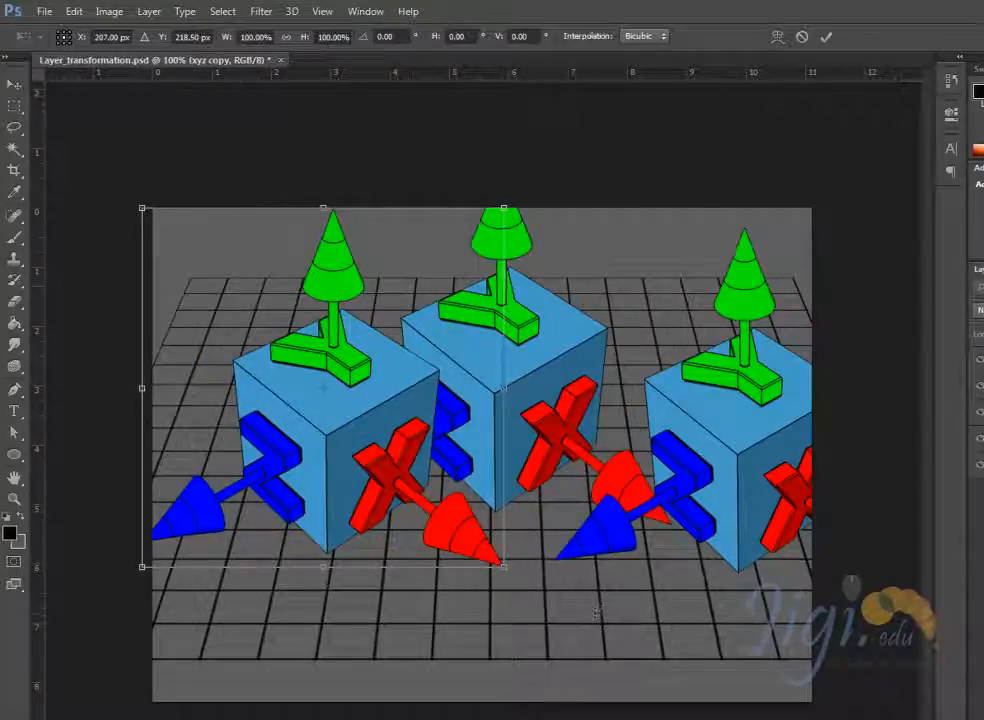
# - Try rotating the xyz copy cube about 20° and scaling it unevenly to about 65% by 62%, undoing each change
pyautogui.moveTo(597, 625); pyautogui.dragTo(501, 707)
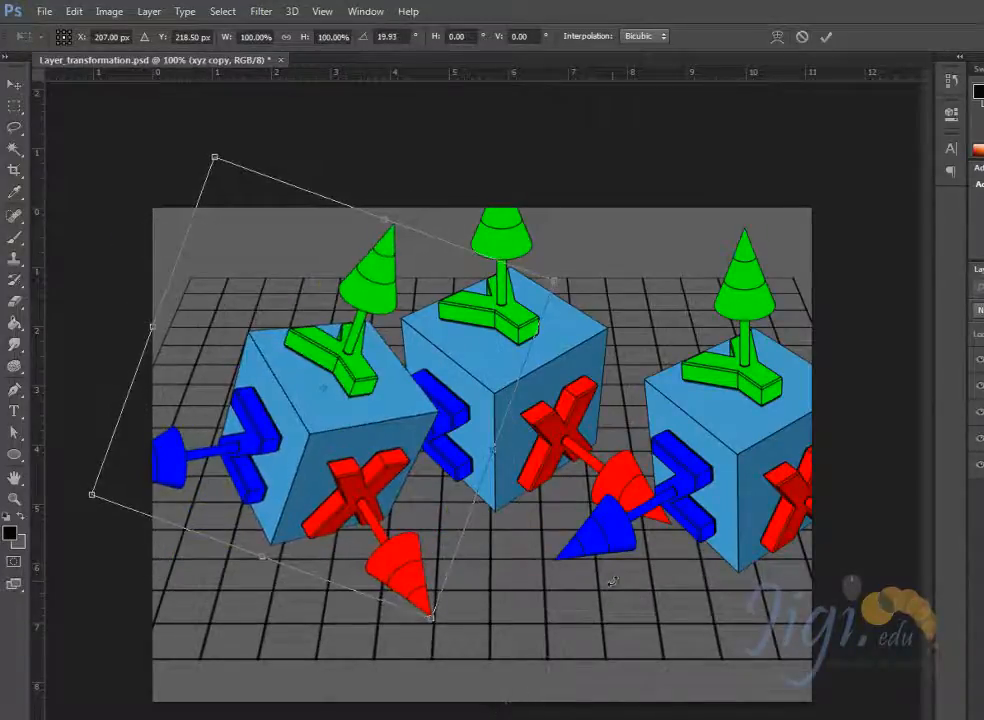
pyautogui.hotkey('ctrl', 'z')
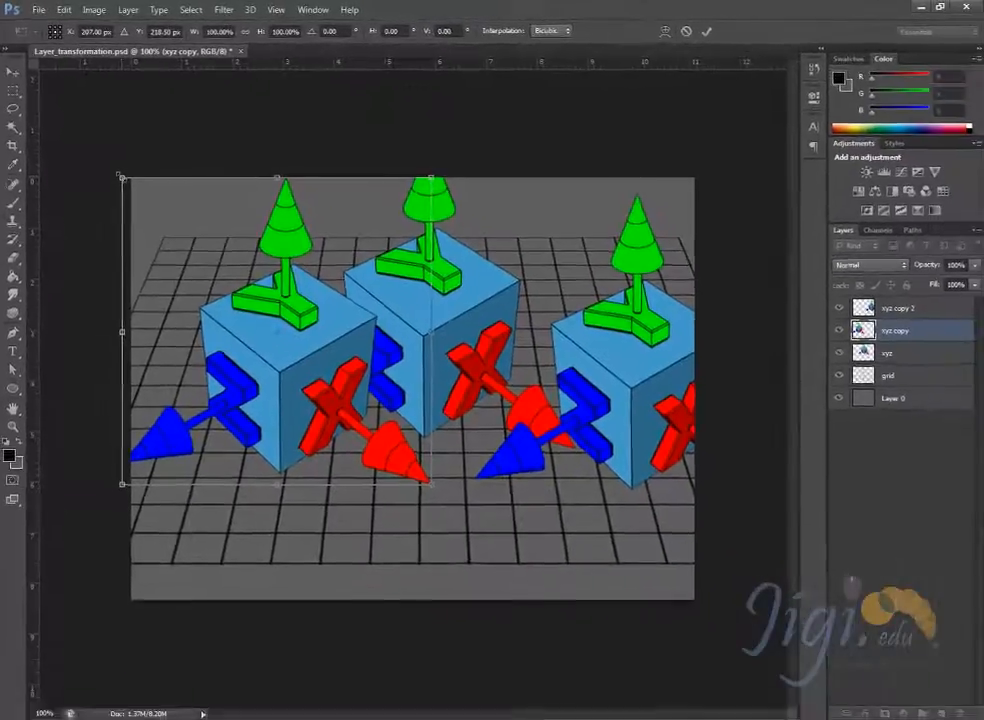
pyautogui.moveTo(141, 207); pyautogui.dragTo(229, 294)
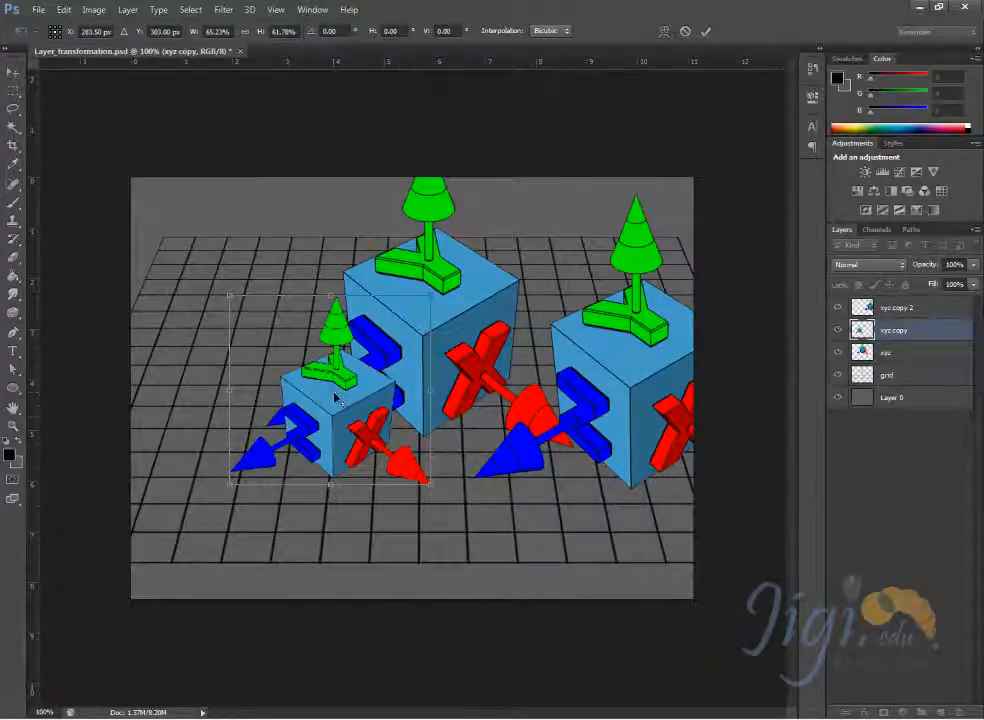
pyautogui.hotkey('ctrl', 'z')
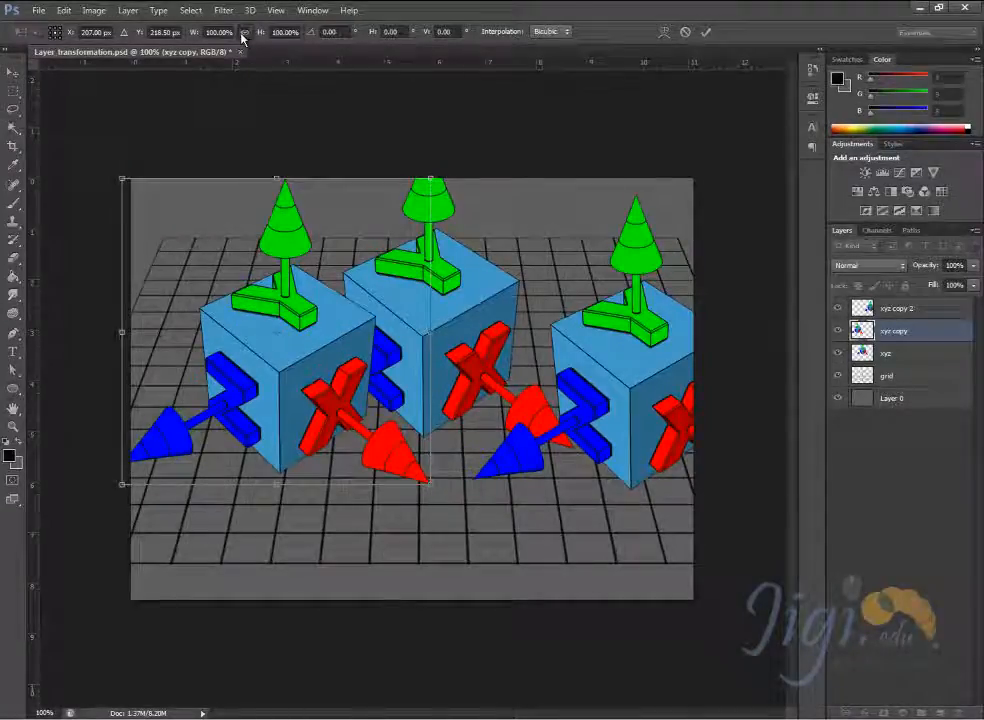
# - Try scaling the xyz copy cube proportionally to about 38% near the grid's far left corner, then undo the applied transformation
pyautogui.moveTo(118, 174); pyautogui.dragTo(333, 328)
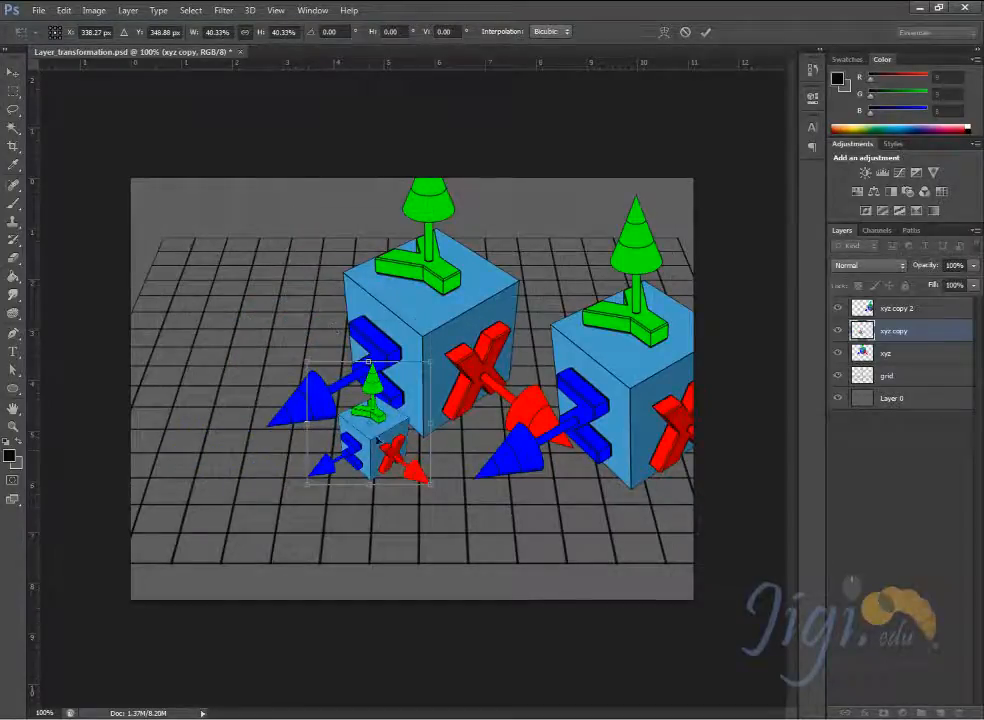
pyautogui.moveTo(385, 450); pyautogui.dragTo(240, 345)
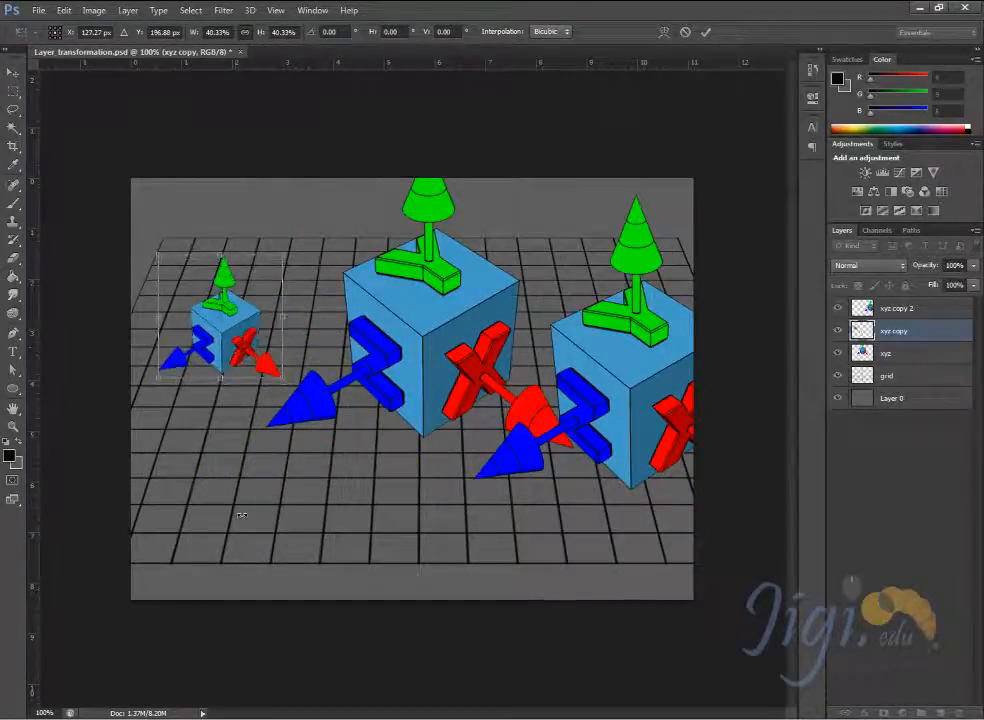
pyautogui.click(247, 35)
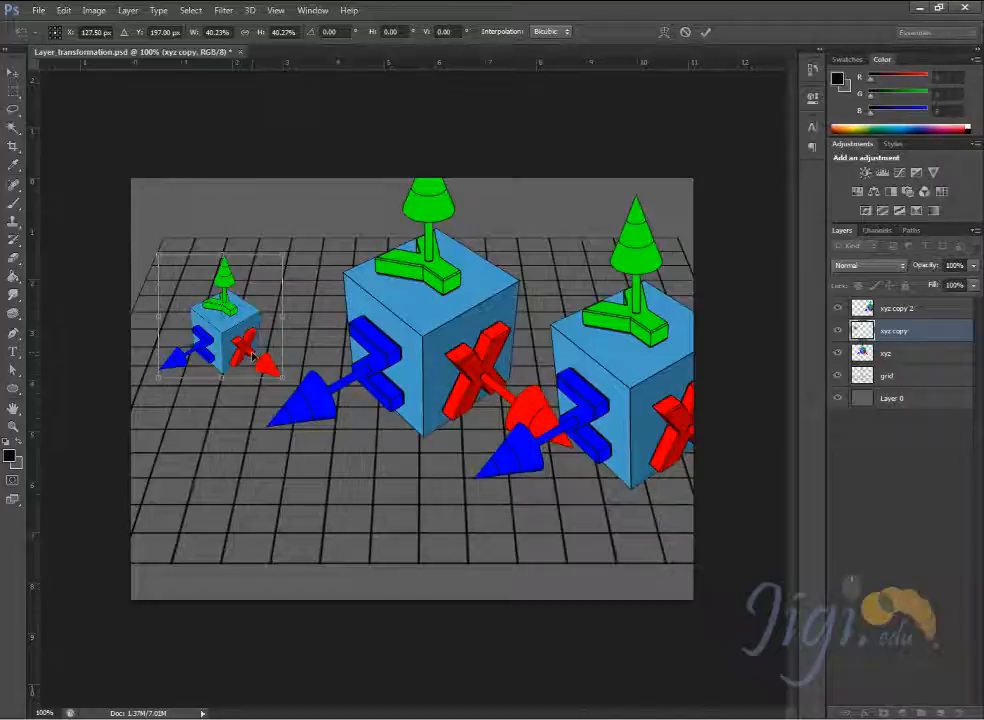
pyautogui.moveTo(282, 255)
pyautogui.mouseDown()
pyautogui.moveTo(384, 194)
pyautogui.moveTo(267, 247)
pyautogui.moveTo(290, 243)
pyautogui.moveTo(287, 260)
pyautogui.mouseUp()
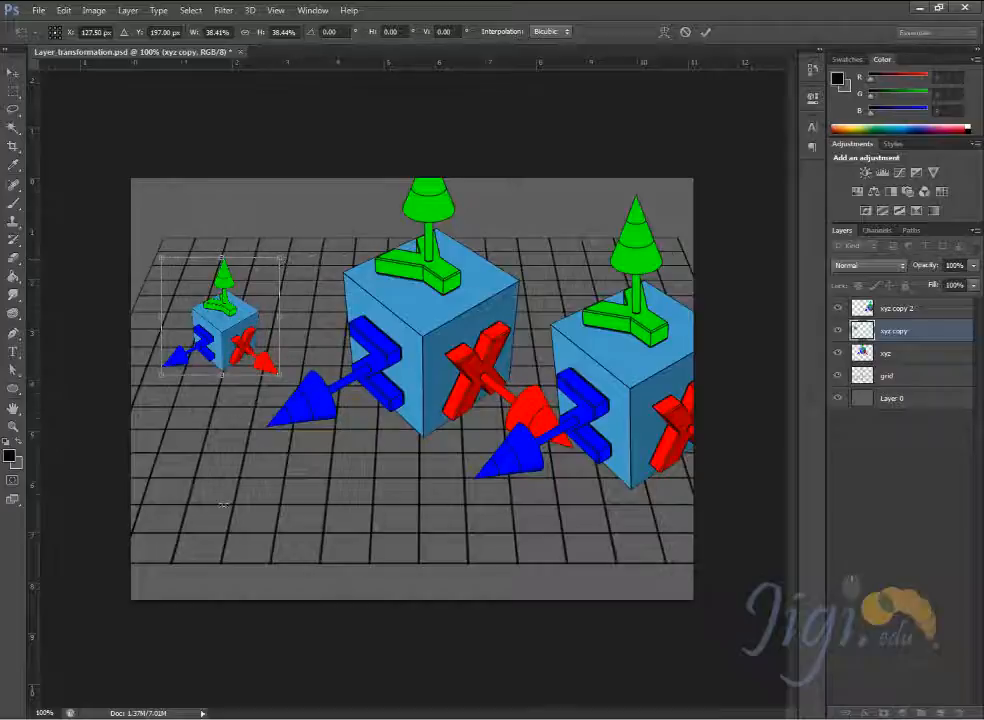
pyautogui.moveTo(239, 332); pyautogui.dragTo(276, 335)
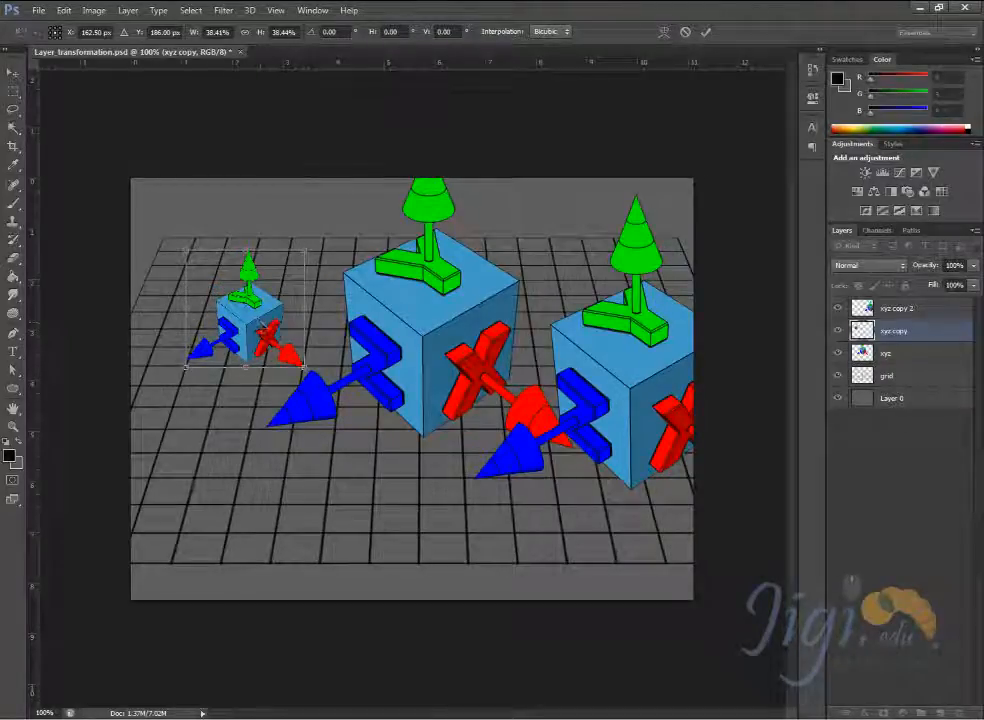
pyautogui.press('Return')
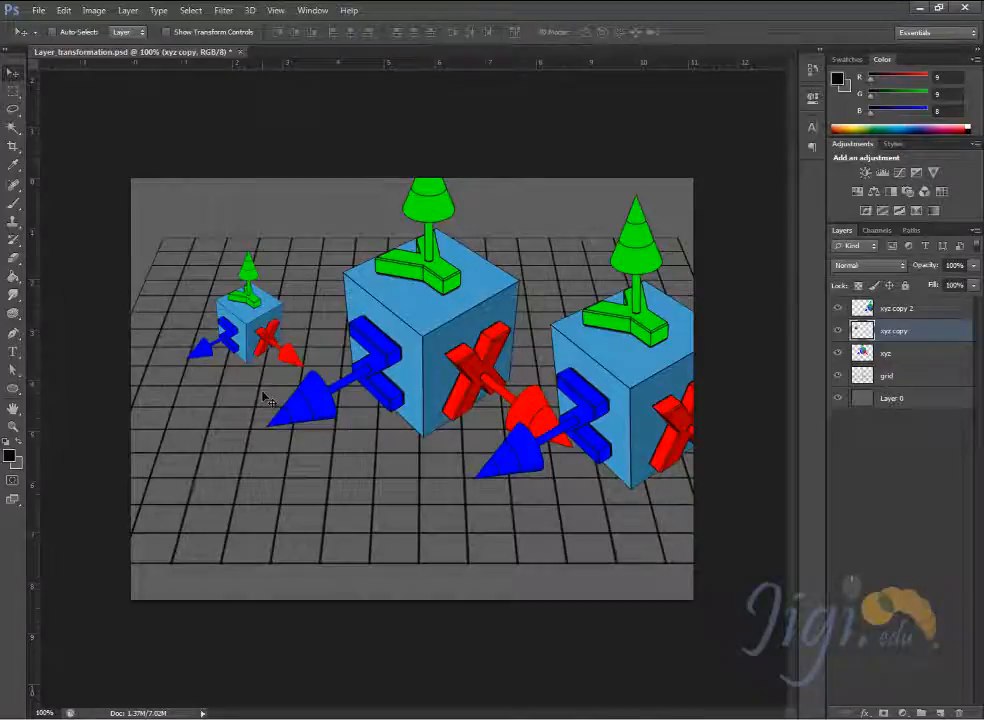
pyautogui.hotkey('ctrl', 'z')
# - Scale the xyz copy cube around its centre to about 46% with Free Transform and lower it onto the grid's left part
pyautogui.moveTo(277, 273); pyautogui.dragTo(277, 284)
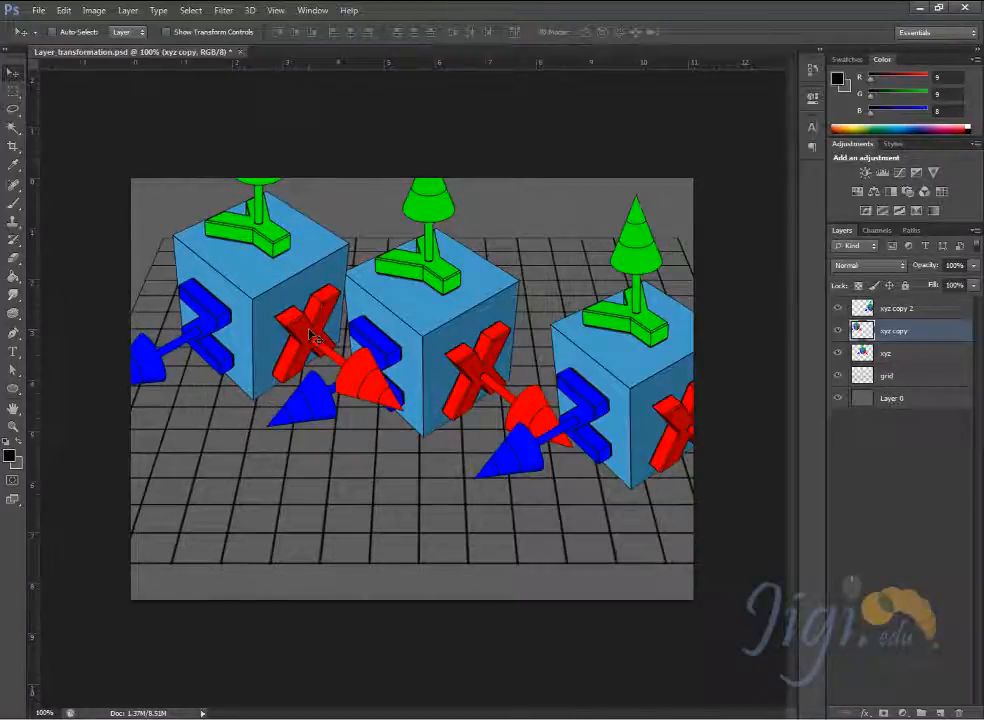
pyautogui.hotkey('ctrl', 't')
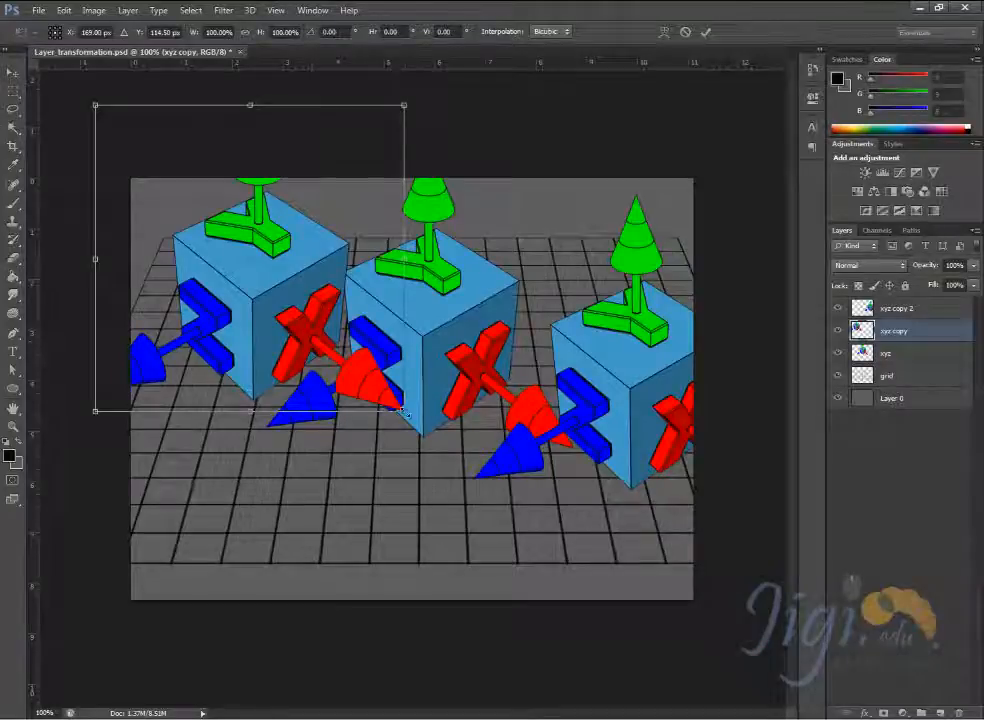
pyautogui.moveTo(405, 411); pyautogui.dragTo(333, 311)
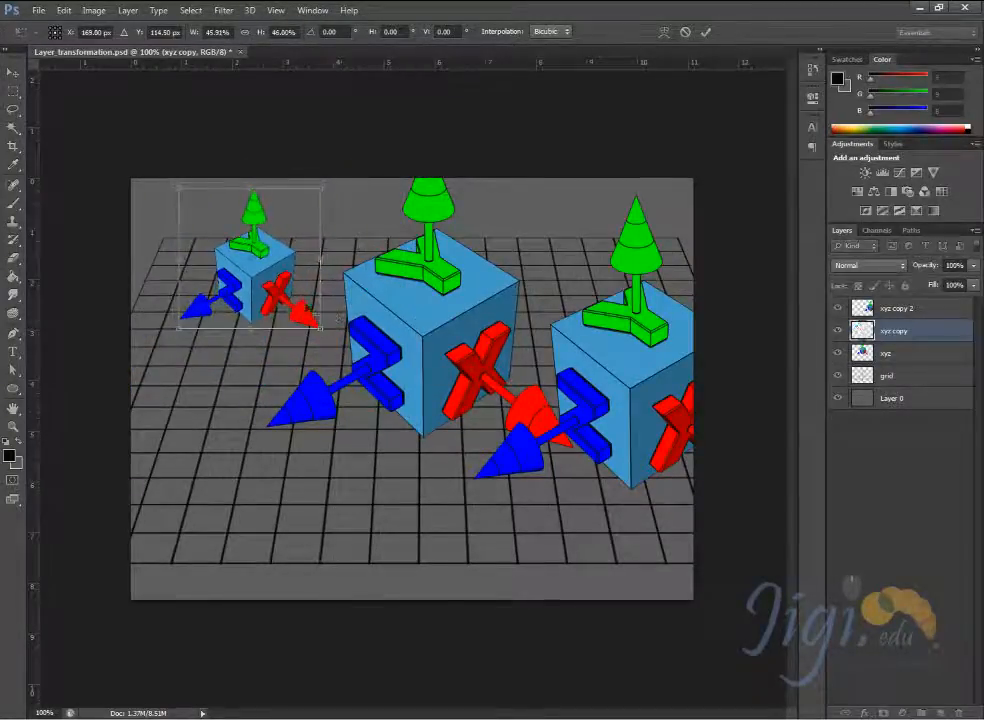
pyautogui.moveTo(258, 284); pyautogui.dragTo(258, 327)
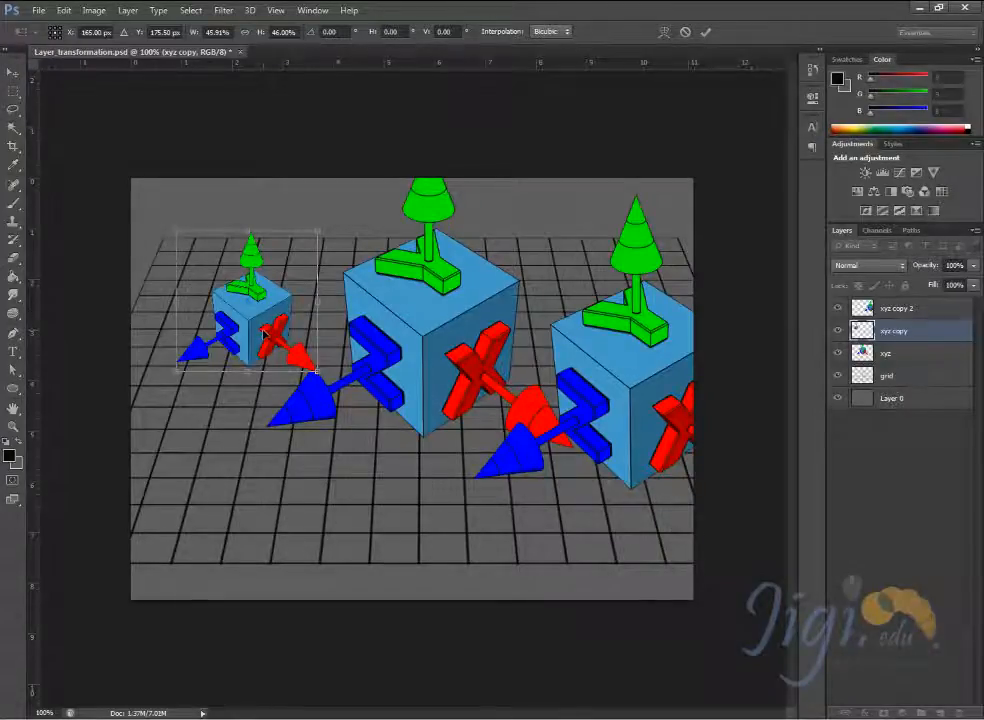
# - Apply the pending transformation and move the small xyz copy cube up to the grid's far left corner
pyautogui.click(12, 70)
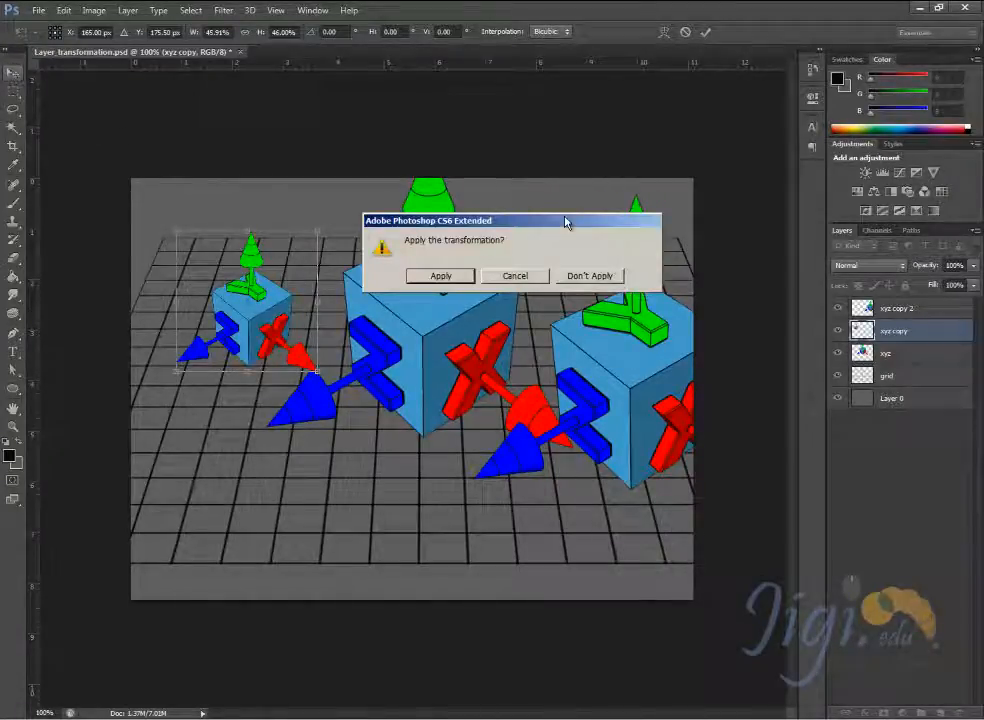
pyautogui.moveTo(564, 220); pyautogui.dragTo(556, 192)
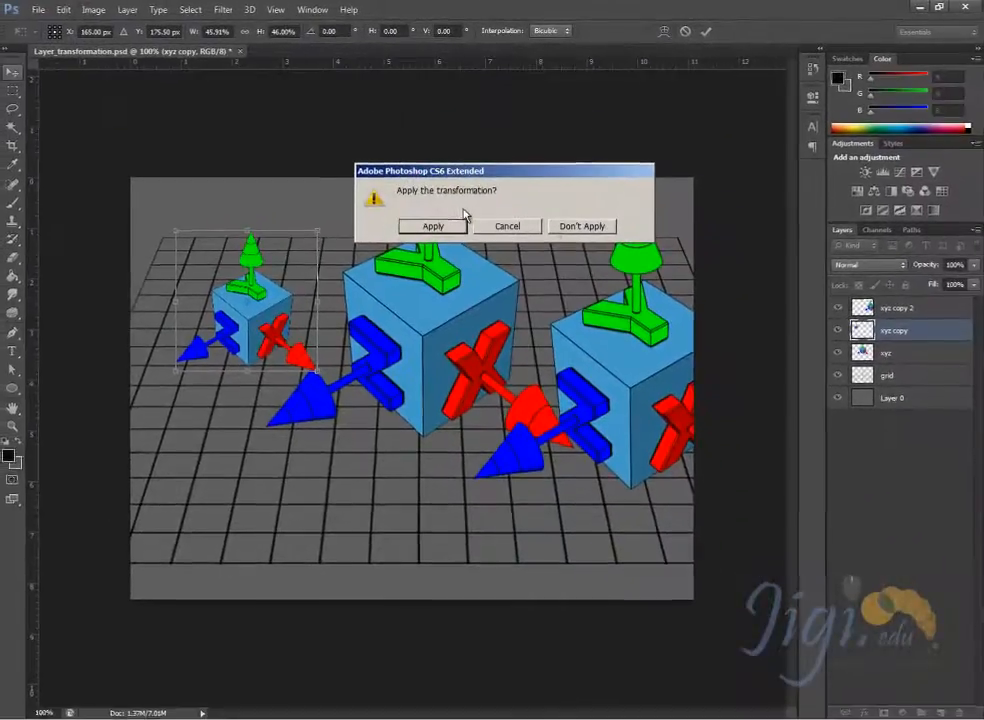
pyautogui.click(521, 229)
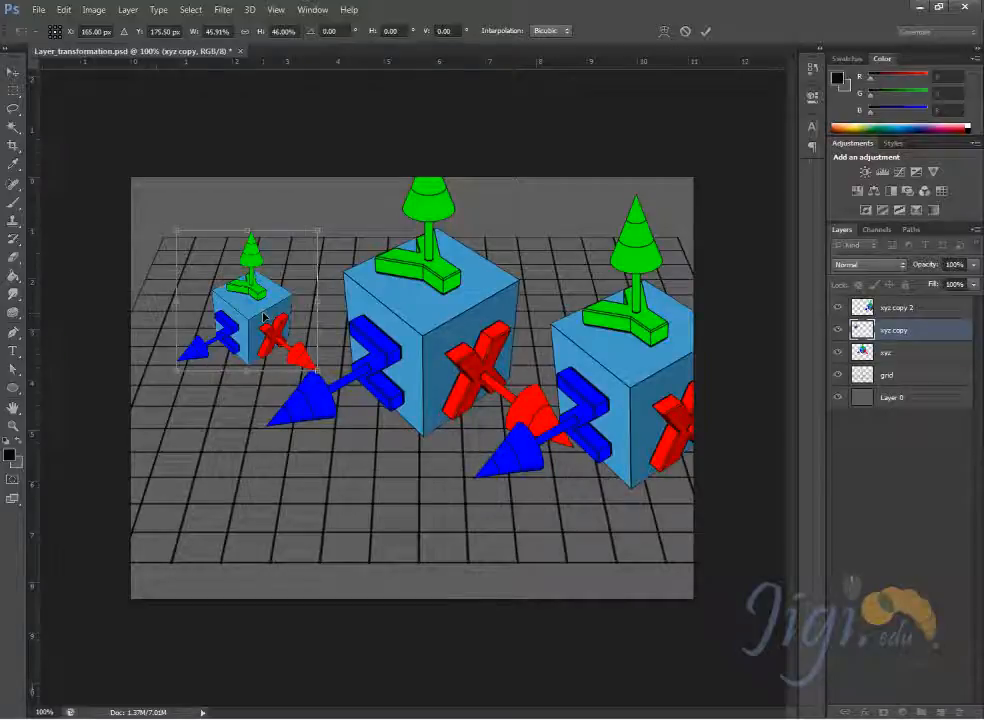
pyautogui.press('Return')
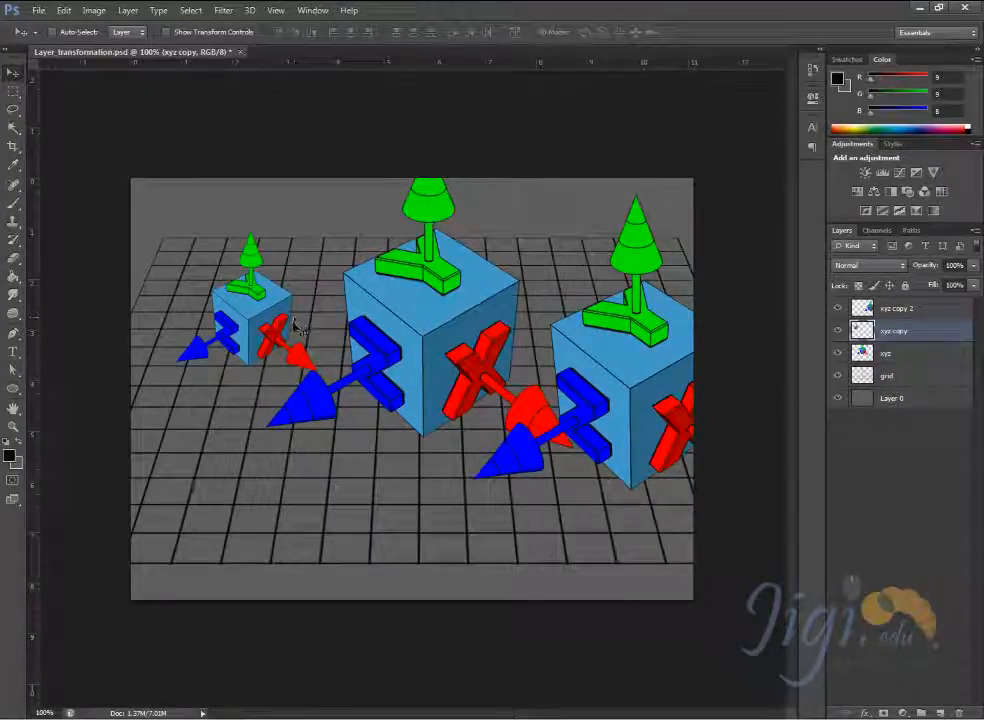
pyautogui.moveTo(250, 330); pyautogui.dragTo(237, 280)
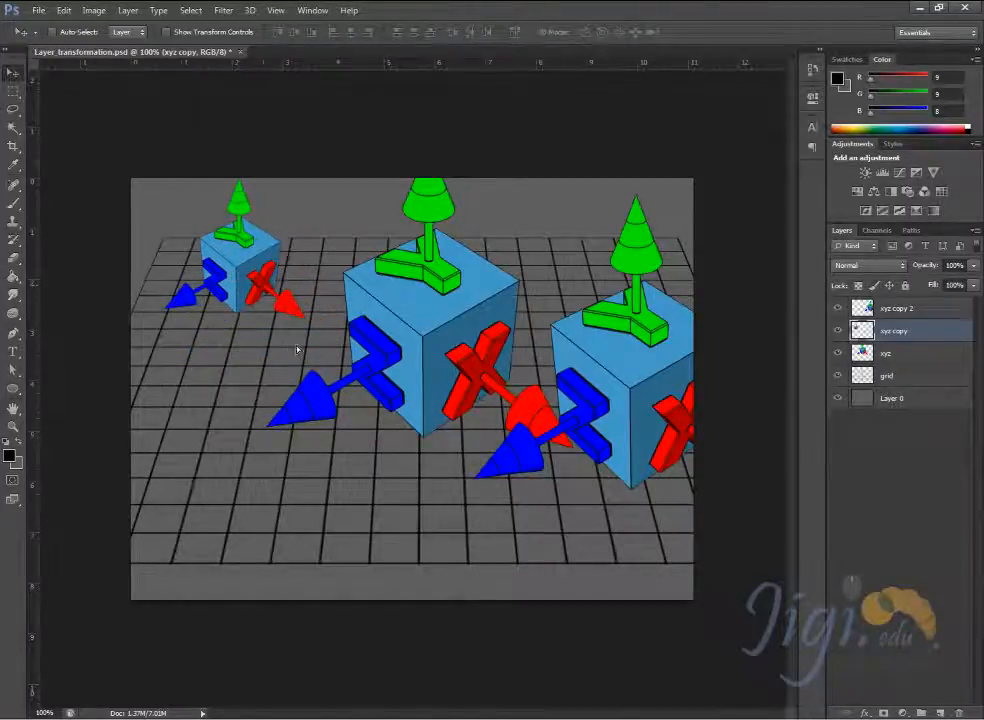
# - Select the xyz copy 2 layer from the canvas and move its cube down and left, in front of the middle cube
pyautogui.rightClick(643, 399)
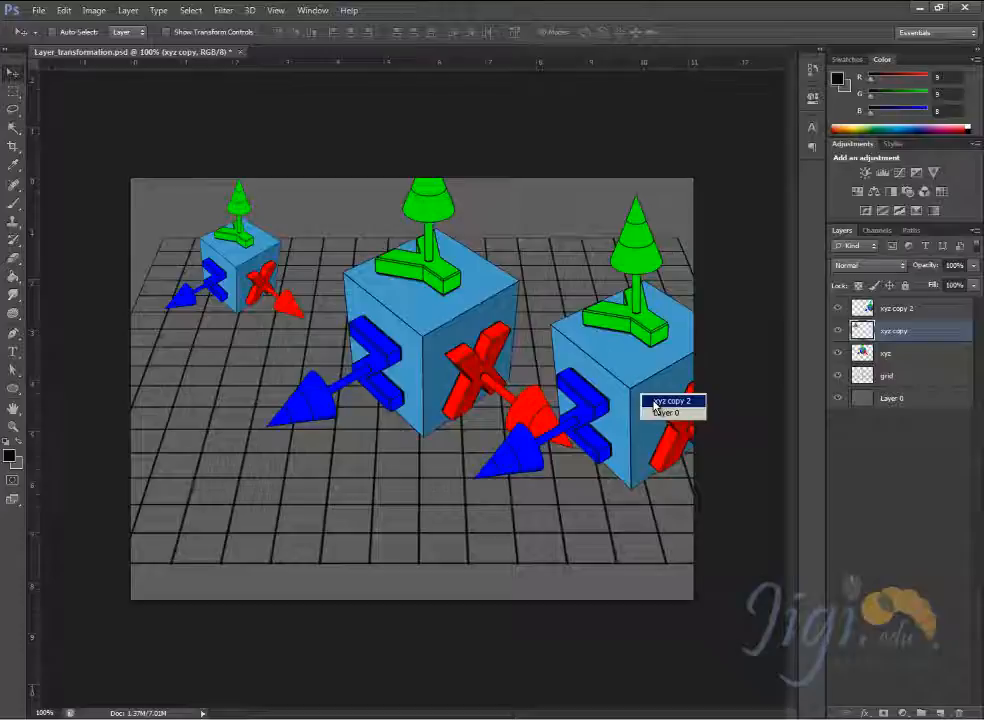
pyautogui.click(652, 363)
pyautogui.rightClick(652, 363)
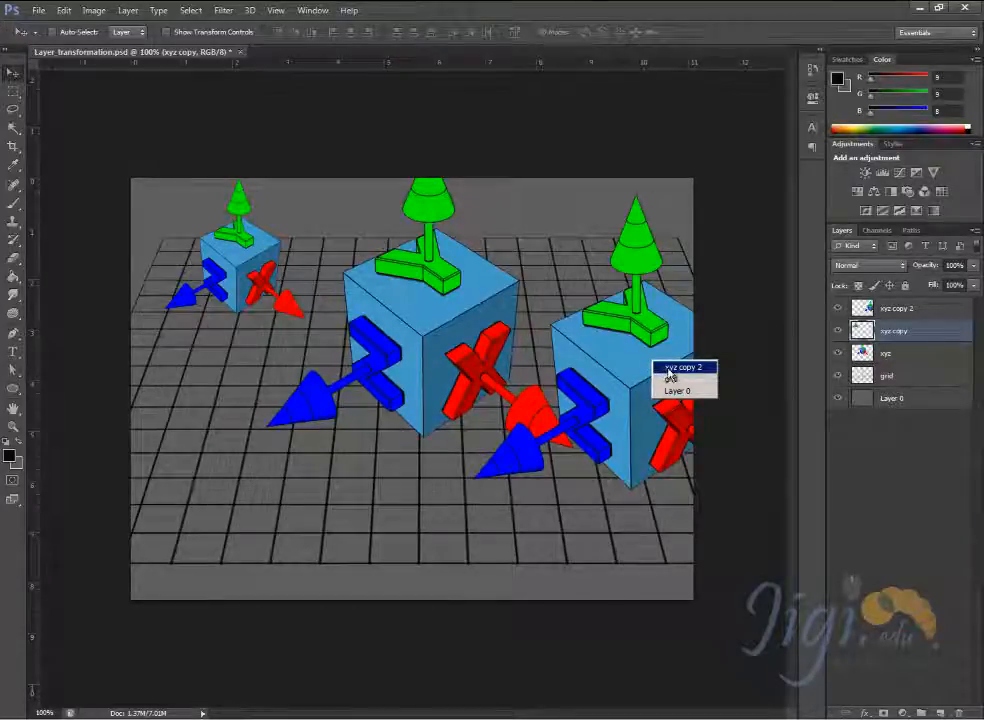
pyautogui.click(684, 368)
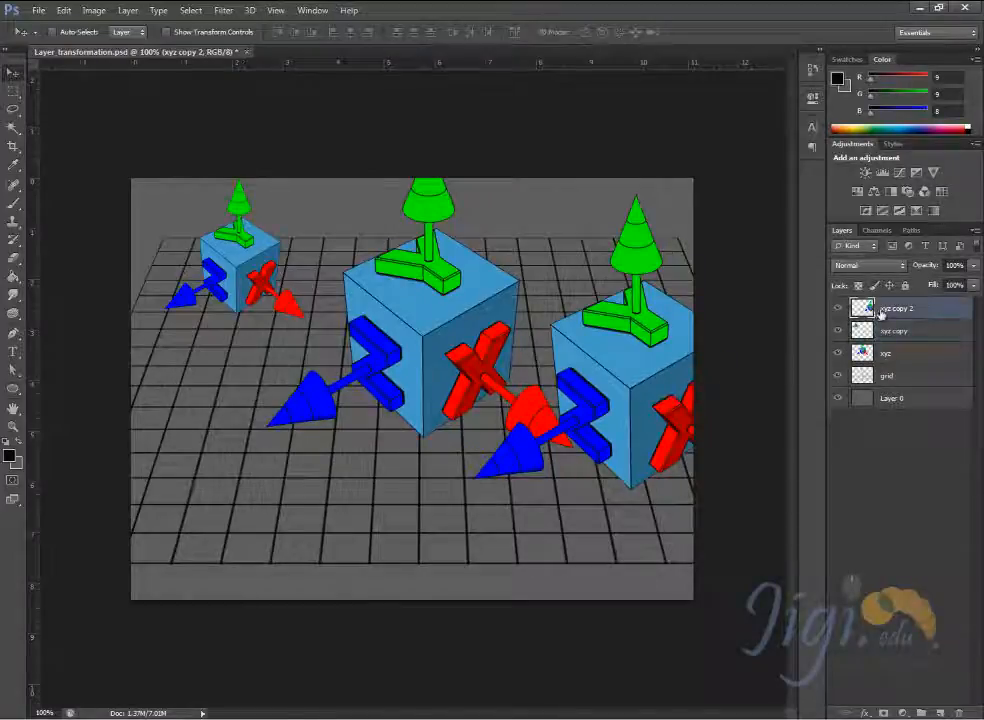
pyautogui.moveTo(689, 378); pyautogui.dragTo(568, 452)
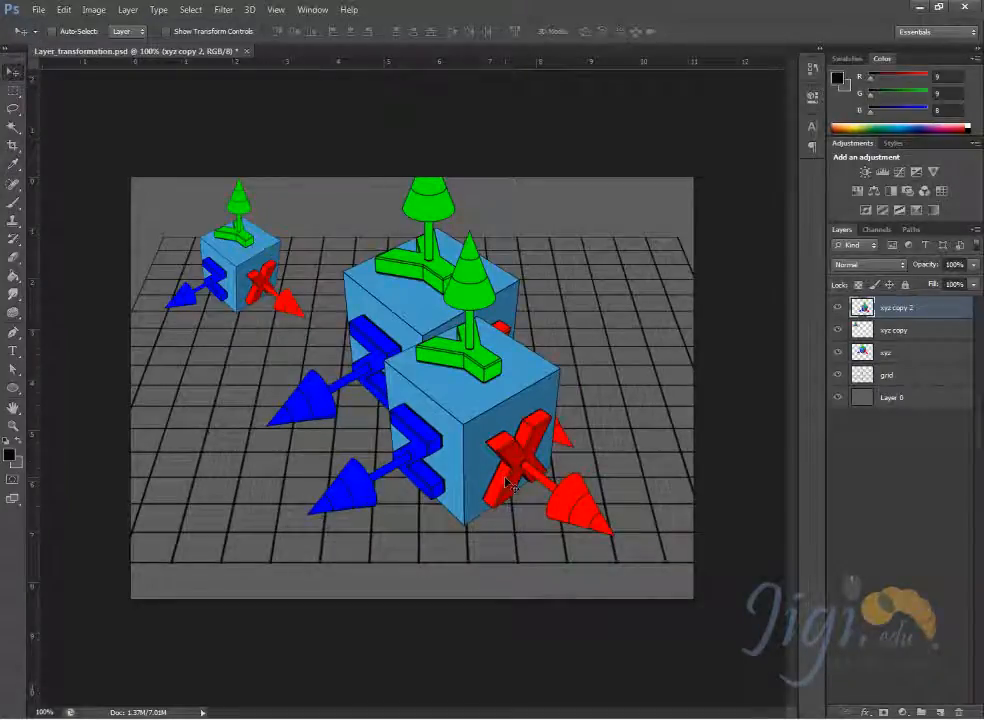
# - Free Transform the xyz copy 2 cube to about 122% with about 3° rotation and place it at the canvas's upper right
pyautogui.hotkey('ctrl', 't')
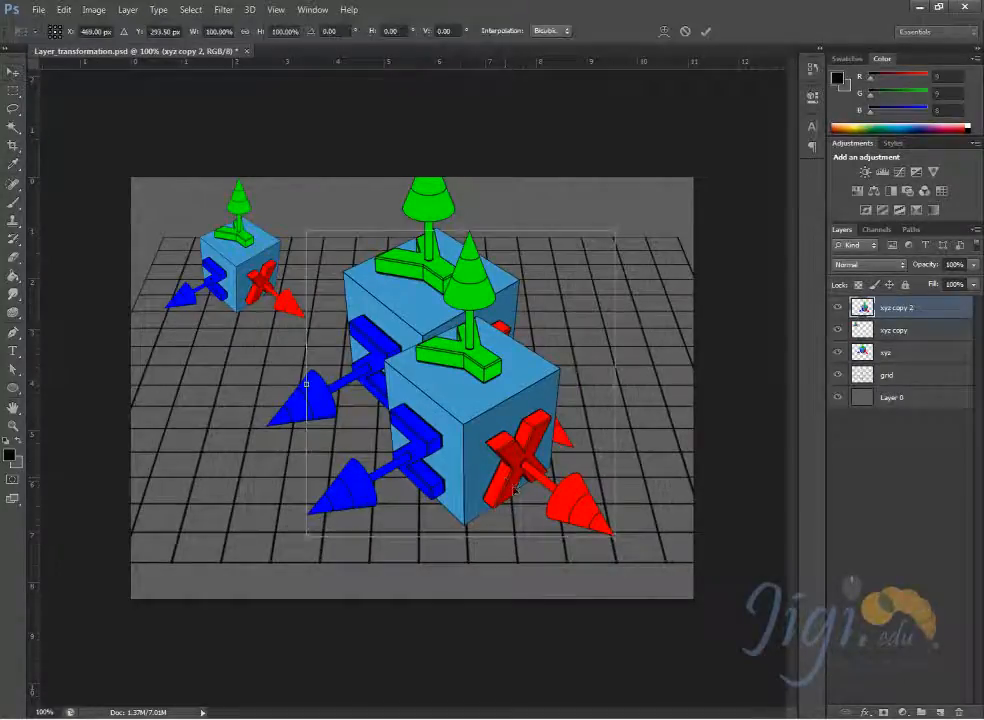
pyautogui.moveTo(617, 539); pyautogui.dragTo(658, 590)
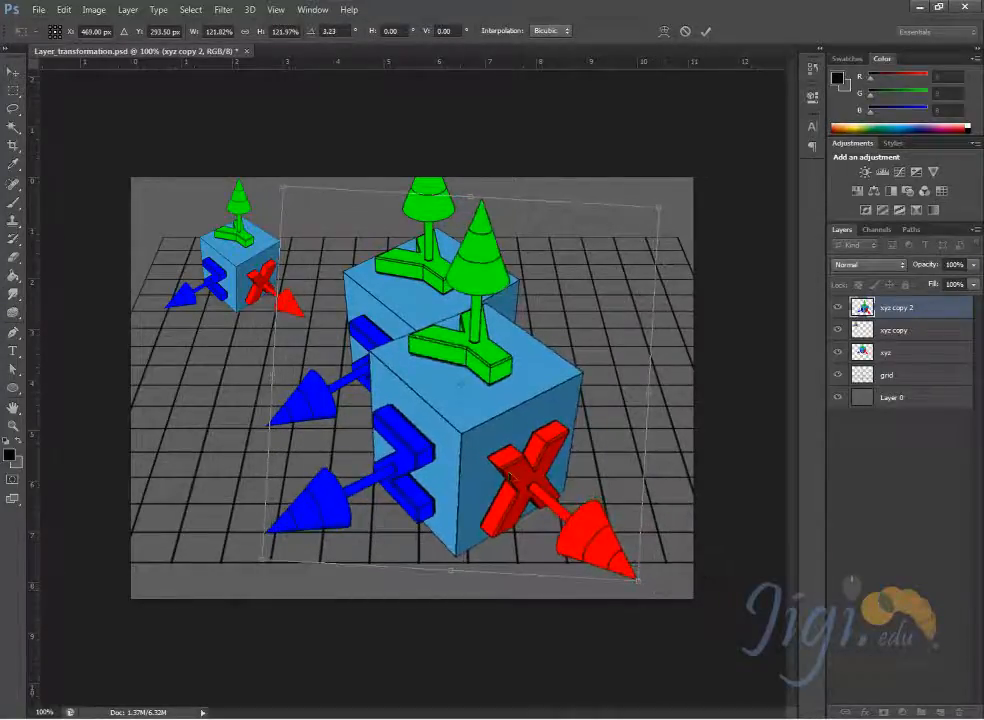
pyautogui.moveTo(516, 466); pyautogui.dragTo(655, 372)
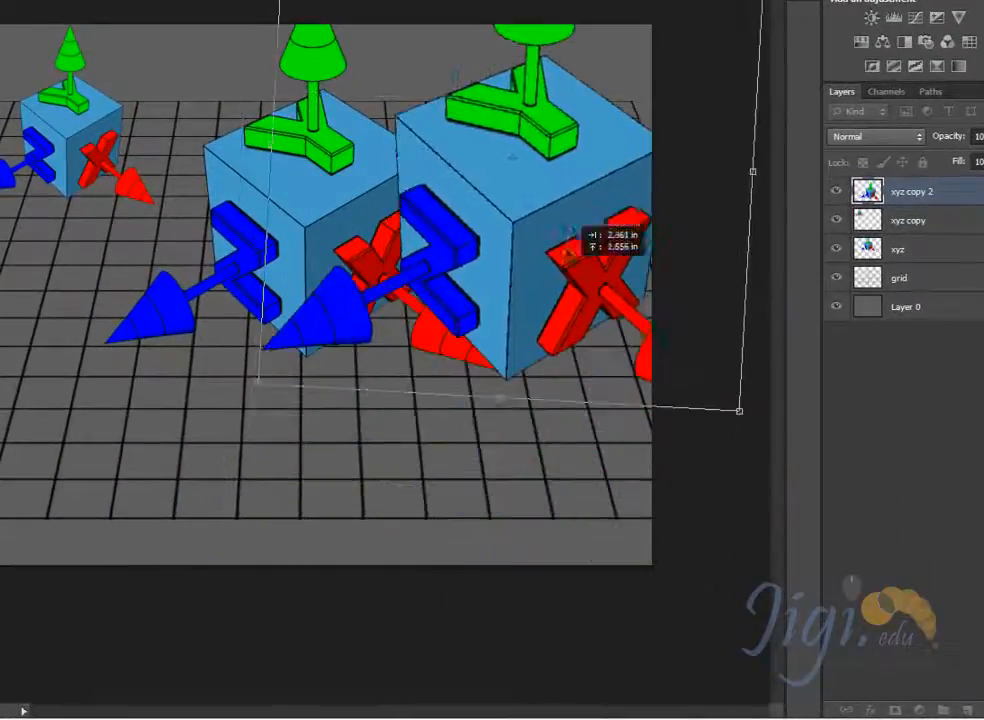
pyautogui.moveTo(572, 228); pyautogui.dragTo(570, 170)
pyautogui.press('Return')
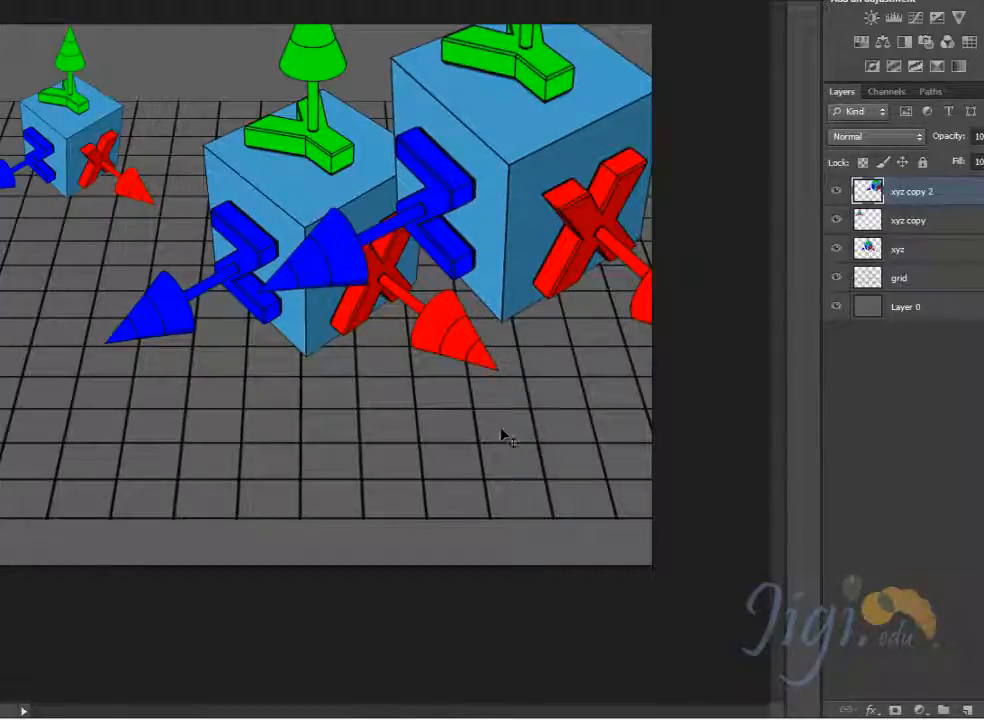
# - Select the xyz layer from the middle cube on the canvas and move it to the top of the layer stack
pyautogui.rightClick(295, 198)
pyautogui.click(312, 204)
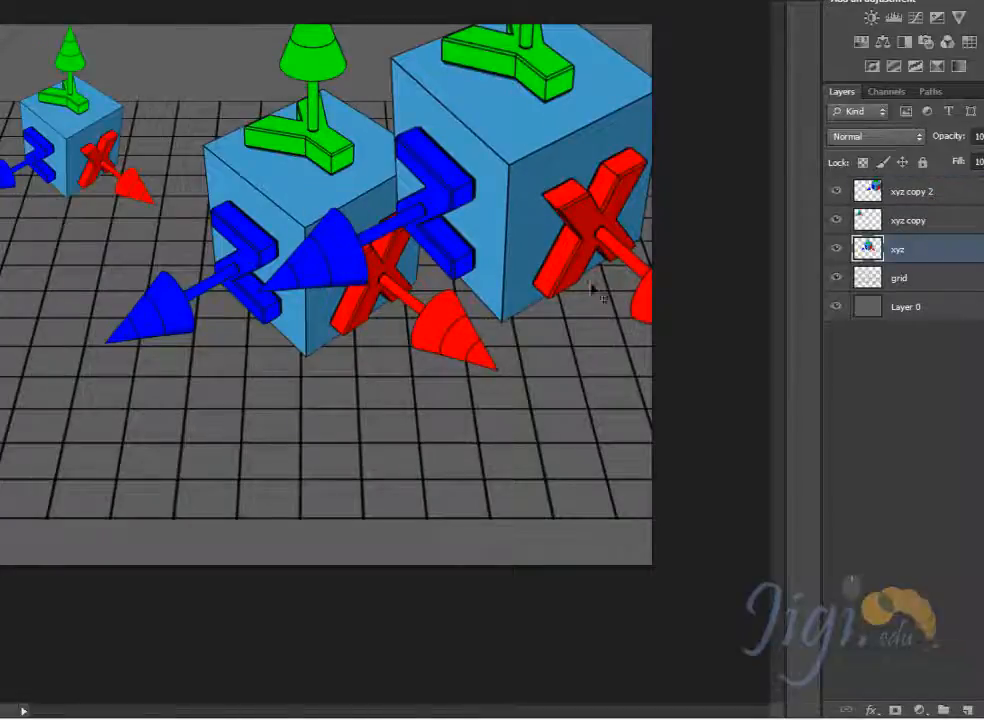
pyautogui.rightClick(332, 189)
pyautogui.click(350, 192)
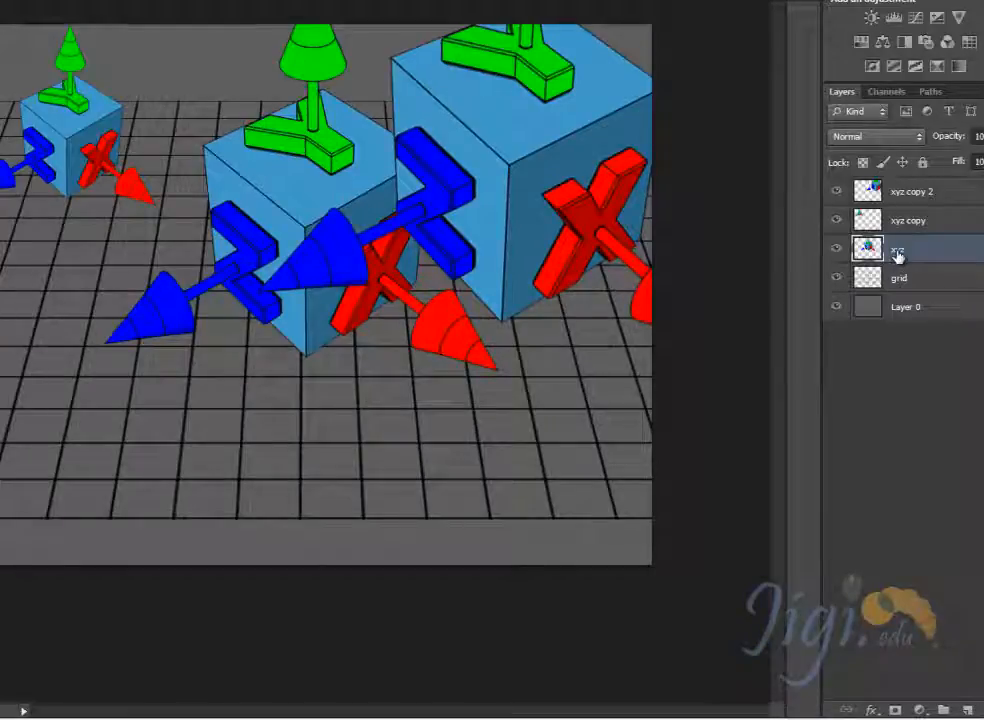
pyautogui.moveTo(897, 256); pyautogui.dragTo(896, 178)
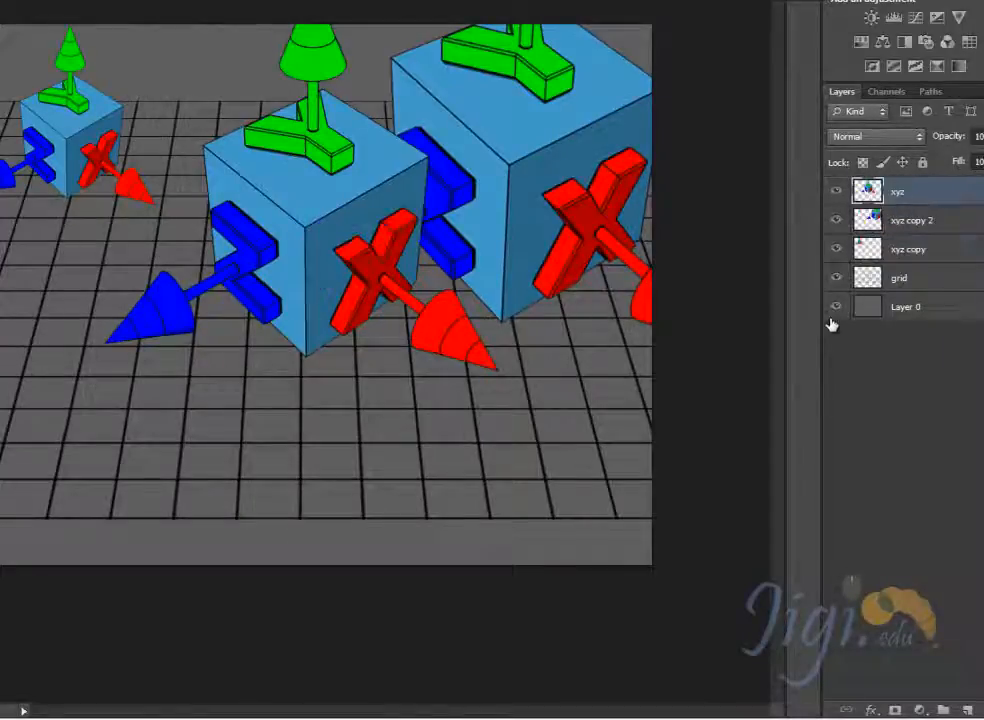
# - Move the xyz cube to the canvas's lower right and the xyz copy 2 cube left behind it, selecting each layer from the canvas
pyautogui.moveTo(348, 340); pyautogui.dragTo(514, 473)
pyautogui.rightClick(505, 157)
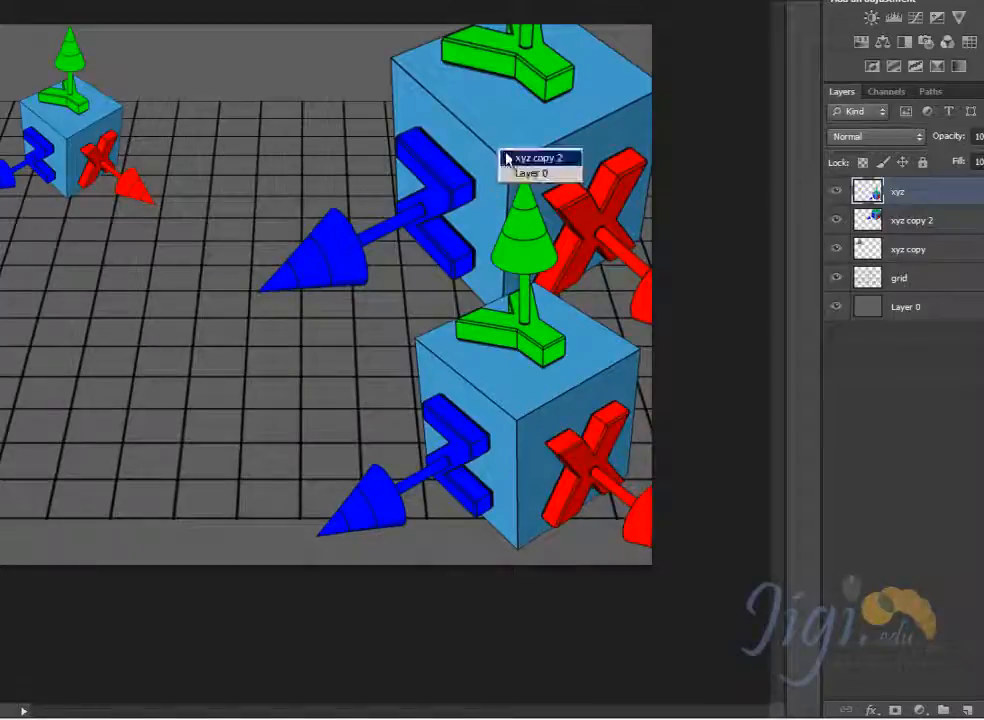
pyautogui.click(510, 159)
pyautogui.moveTo(509, 160); pyautogui.dragTo(332, 192)
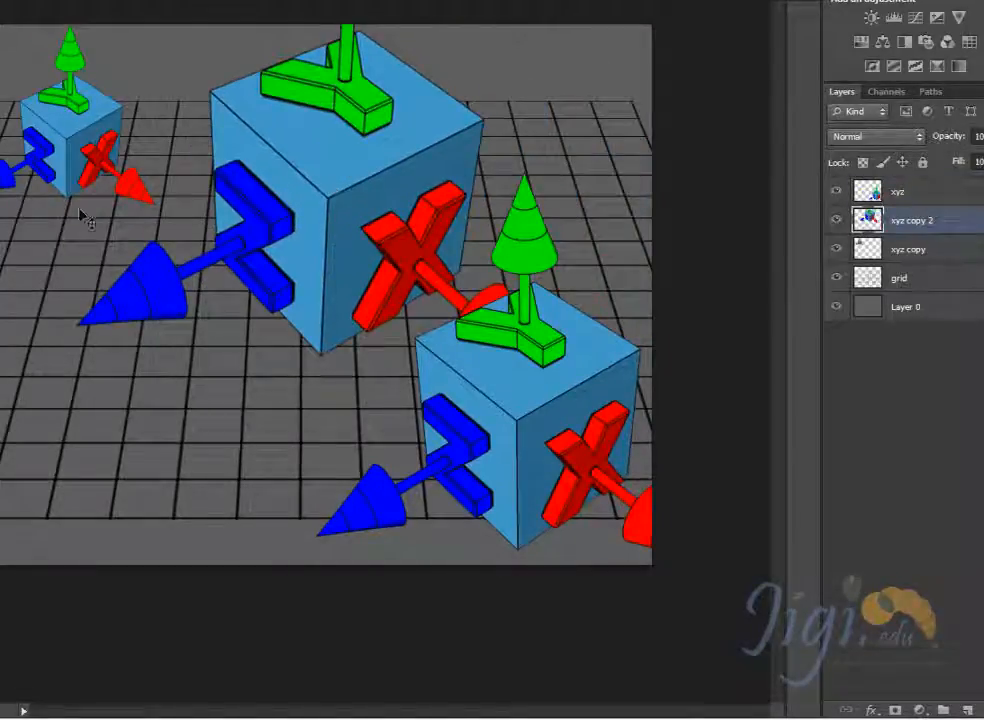
pyautogui.moveTo(512, 395)
pyautogui.mouseDown()
pyautogui.moveTo(404, 259)
pyautogui.moveTo(589, 395)
pyautogui.moveTo(567, 378)
pyautogui.moveTo(283, 398)
pyautogui.moveTo(329, 382)
pyautogui.moveTo(510, 380)
pyautogui.mouseUp()
pyautogui.rightClick(567, 378)
pyautogui.click(589, 386)
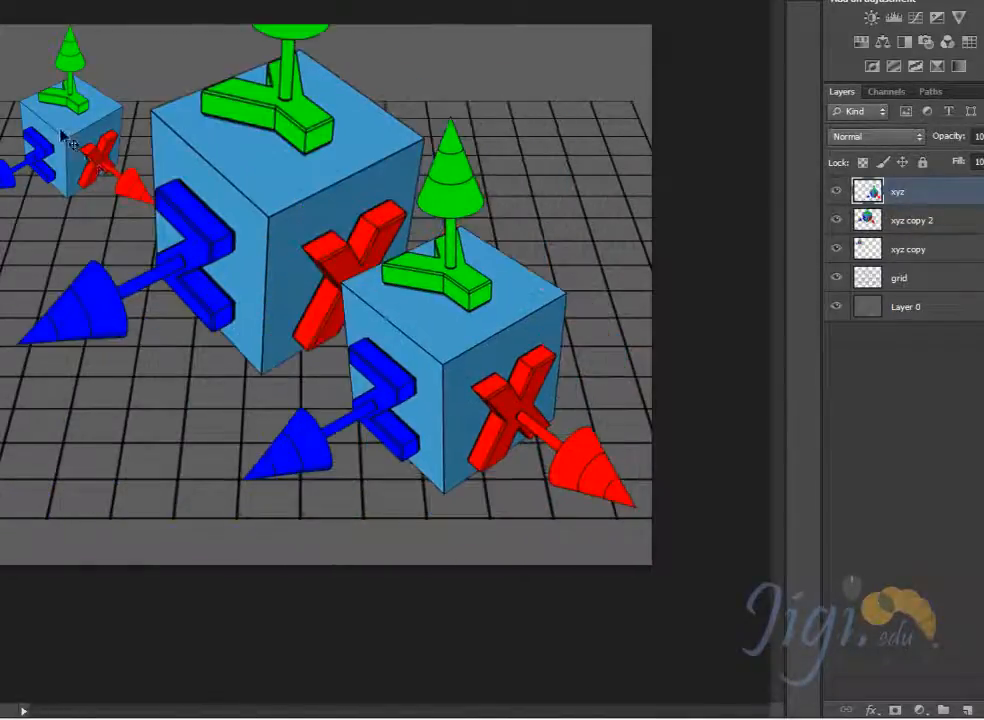
# - Select the xyz copy layer from the canvas, nudge its small cube right, and move the layer to the top of the stack
pyautogui.rightClick(68, 140)
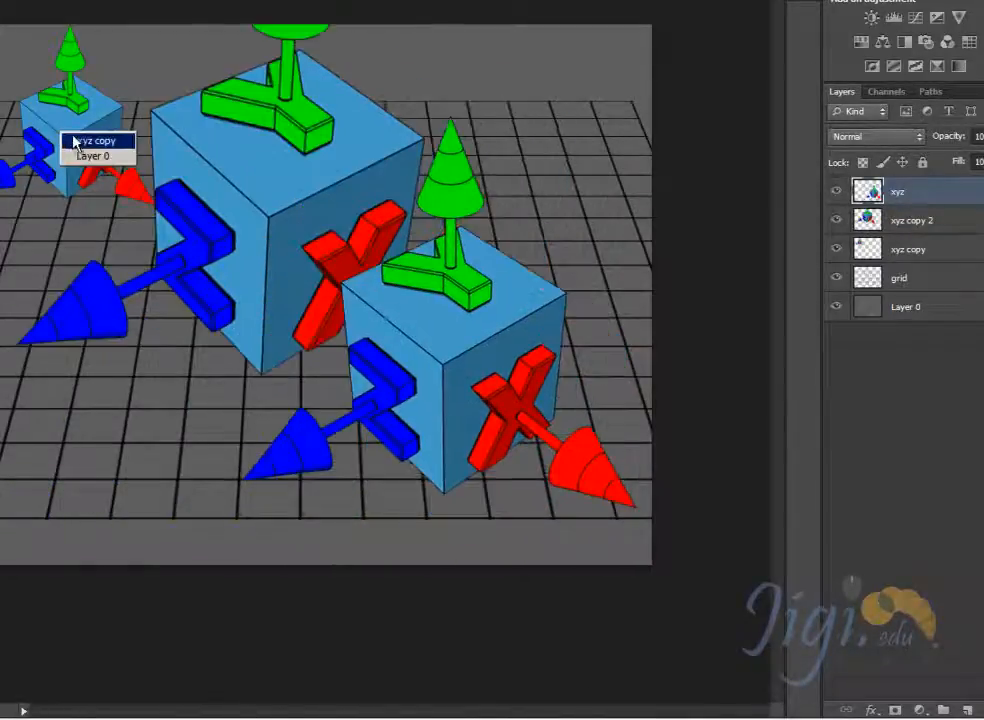
pyautogui.click(103, 140)
pyautogui.moveTo(103, 140); pyautogui.dragTo(82, 190)
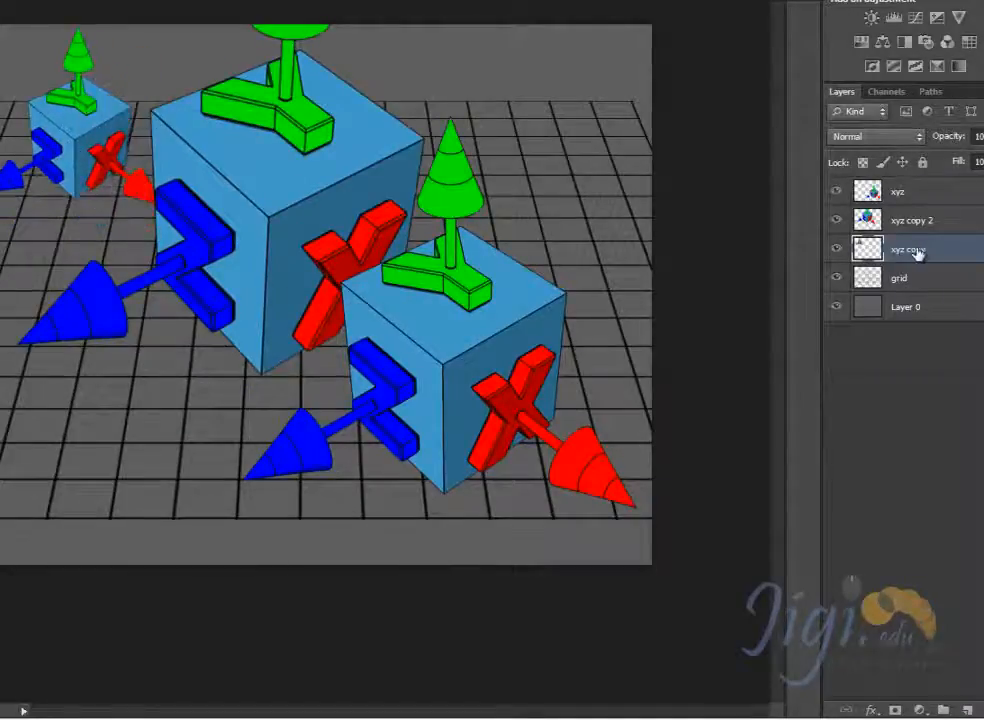
pyautogui.moveTo(918, 254); pyautogui.dragTo(925, 184)
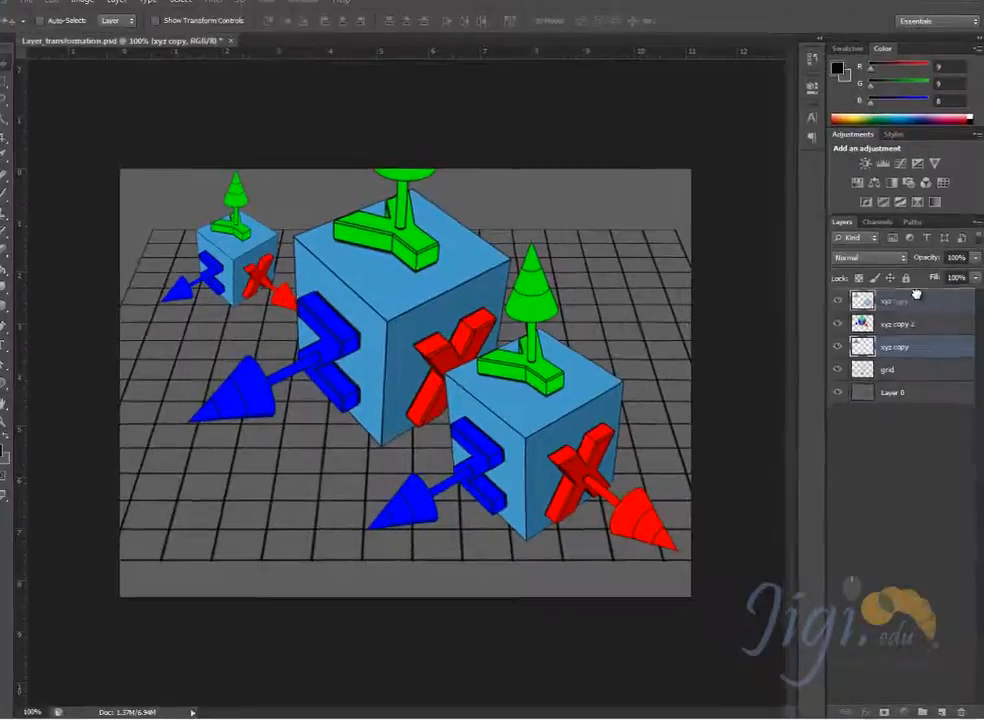
pyautogui.moveTo(916, 293); pyautogui.dragTo(916, 299)
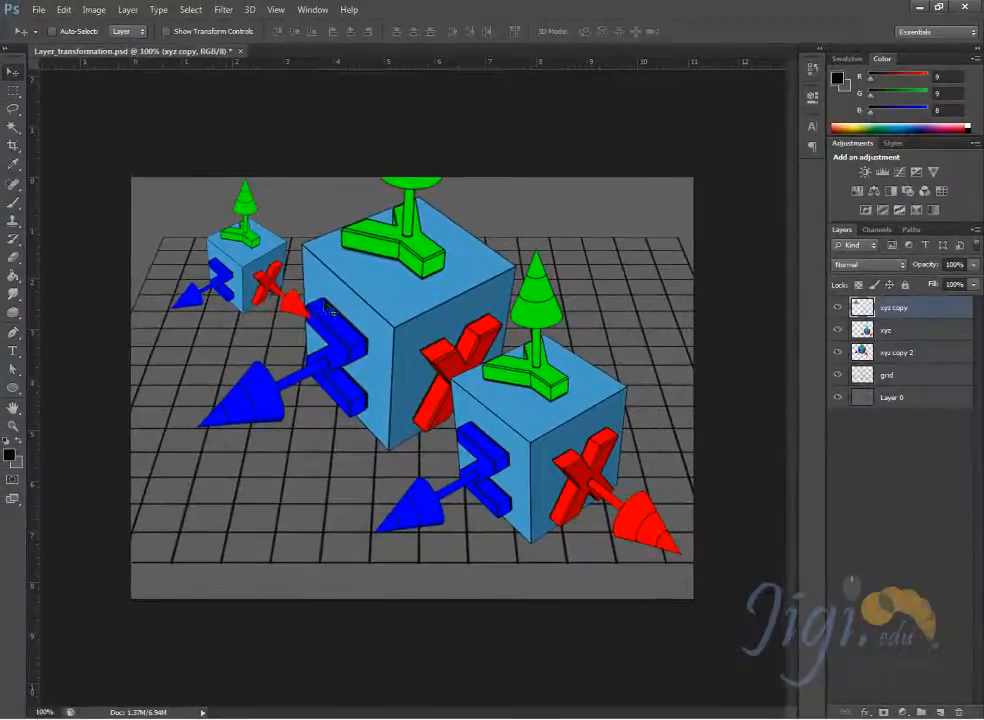
# - Move the small xyz copy cube to the canvas's lower right and the xyz copy 2 cube to its upper left corner
pyautogui.moveTo(329, 310); pyautogui.dragTo(562, 562)
pyautogui.rightClick(404, 360)
pyautogui.click(430, 367)
pyautogui.moveTo(354, 331); pyautogui.dragTo(225, 238)
# - Select the xyz cube from the canvas and shift it up slightly, then select the xyz copy layer and nudge its small cube up
pyautogui.rightClick(569, 444)
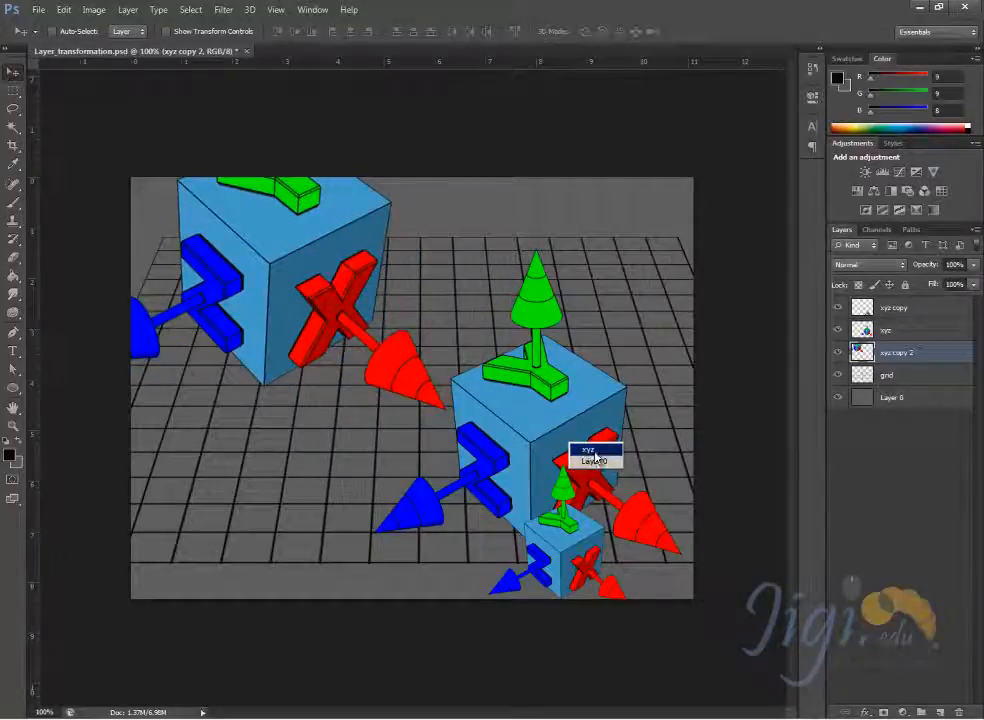
pyautogui.click(595, 457)
pyautogui.moveTo(595, 457); pyautogui.dragTo(600, 322)
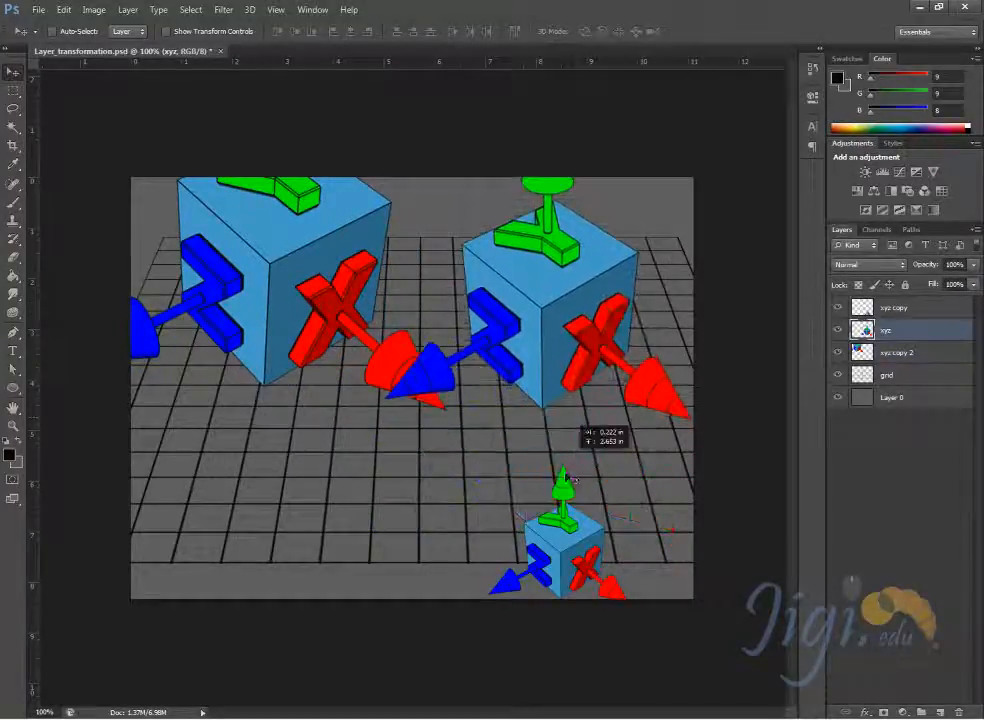
pyautogui.moveTo(572, 478); pyautogui.dragTo(559, 404)
pyautogui.moveTo(566, 552)
pyautogui.mouseDown()
pyautogui.moveTo(563, 537)
pyautogui.moveTo(564, 550)
pyautogui.moveTo(573, 544)
pyautogui.mouseUp()
pyautogui.rightClick(567, 558)
pyautogui.click(577, 568)
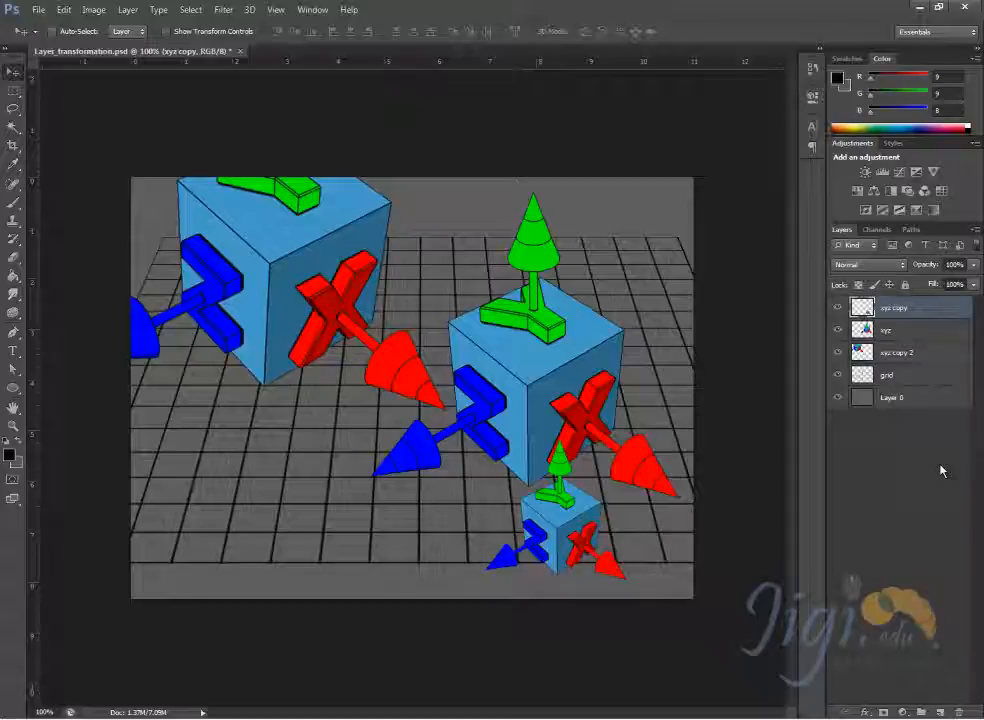
# - Hide all five layers one by one, from xyz copy down to Layer 0
pyautogui.click(838, 308)
pyautogui.click(838, 330)
pyautogui.click(838, 352)
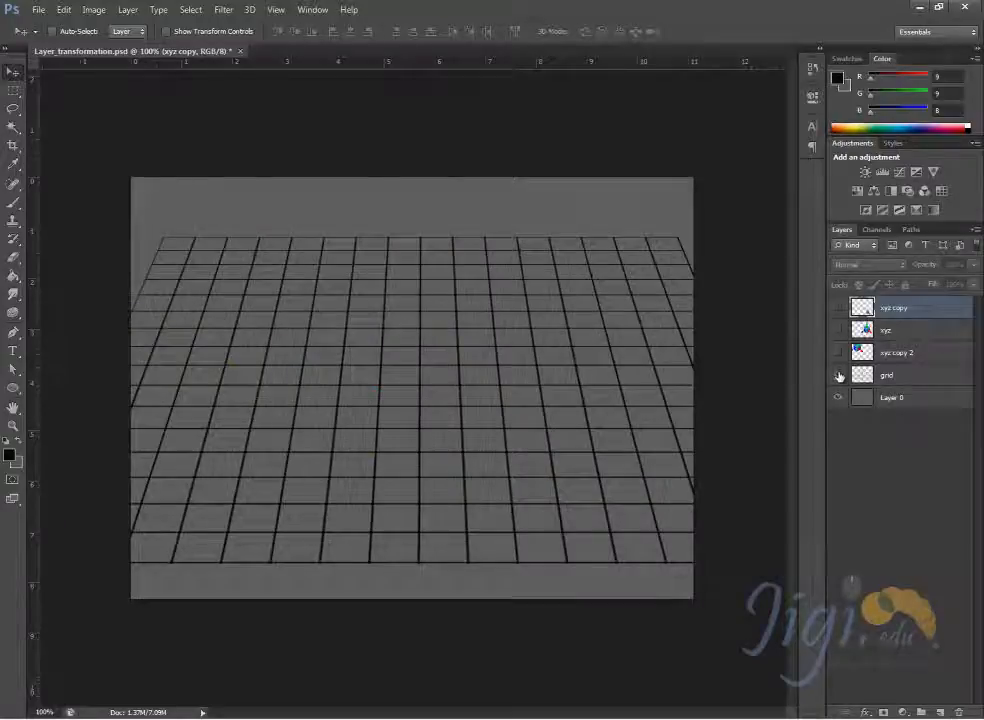
pyautogui.click(838, 375)
pyautogui.click(838, 397)
# - Show all five layers again one by one, from Layer 0 up to xyz copy
pyautogui.click(838, 397)
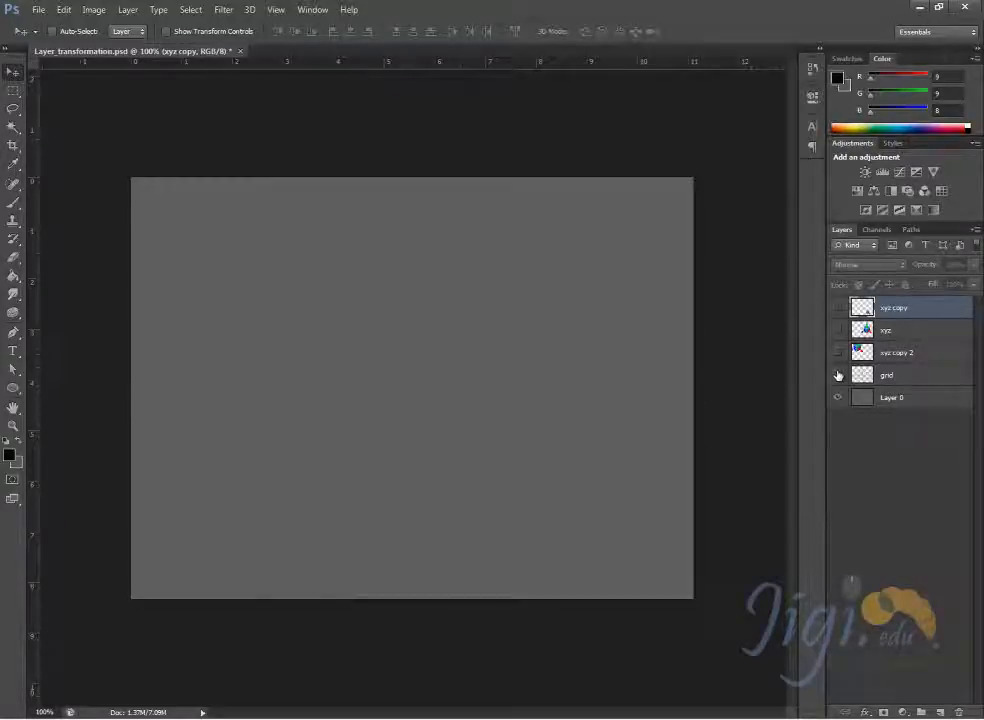
pyautogui.click(838, 375)
pyautogui.click(838, 352)
pyautogui.click(838, 330)
pyautogui.click(838, 308)
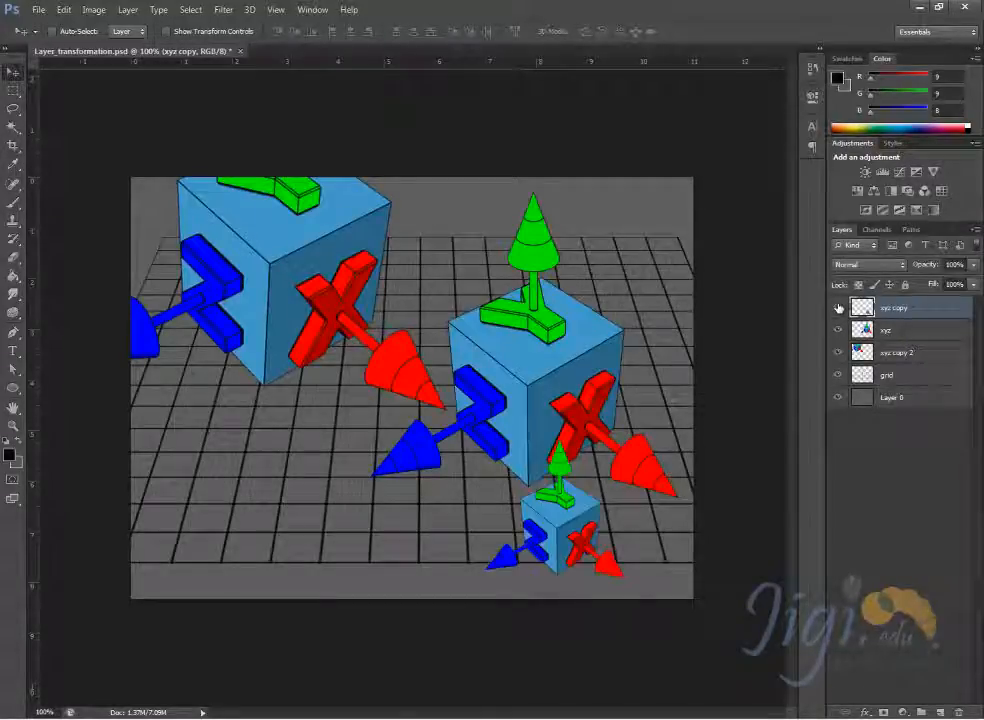
# - Hide the xyz copy, xyz, xyz copy 2, grid and Layer 0 layers a second time
pyautogui.click(838, 308)
pyautogui.click(838, 330)
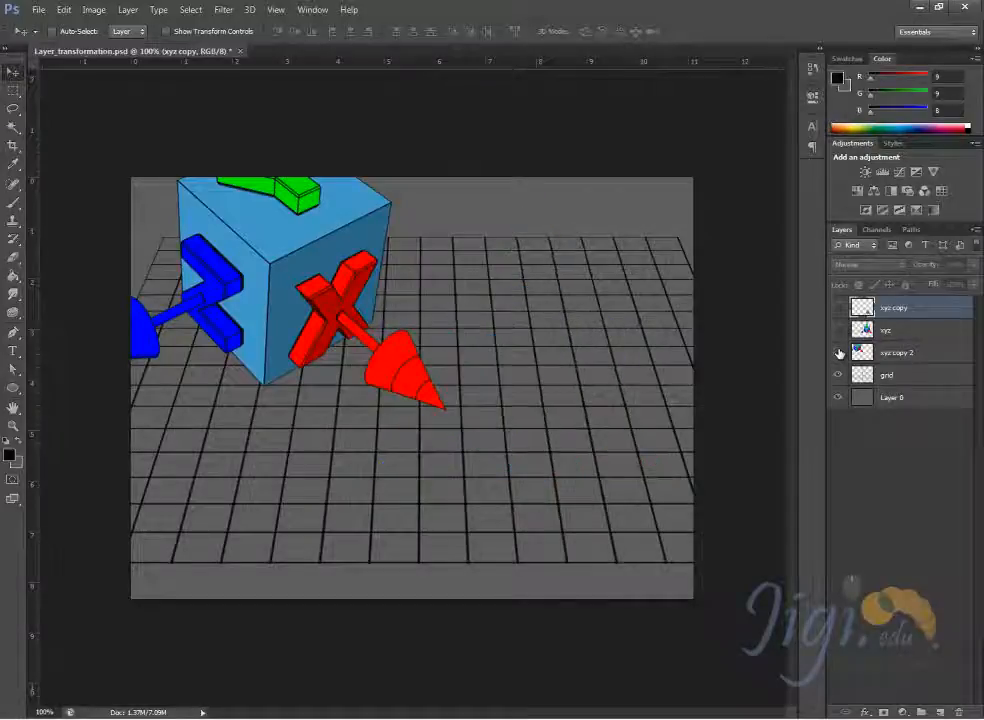
pyautogui.click(838, 352)
pyautogui.click(838, 375)
pyautogui.click(838, 397)
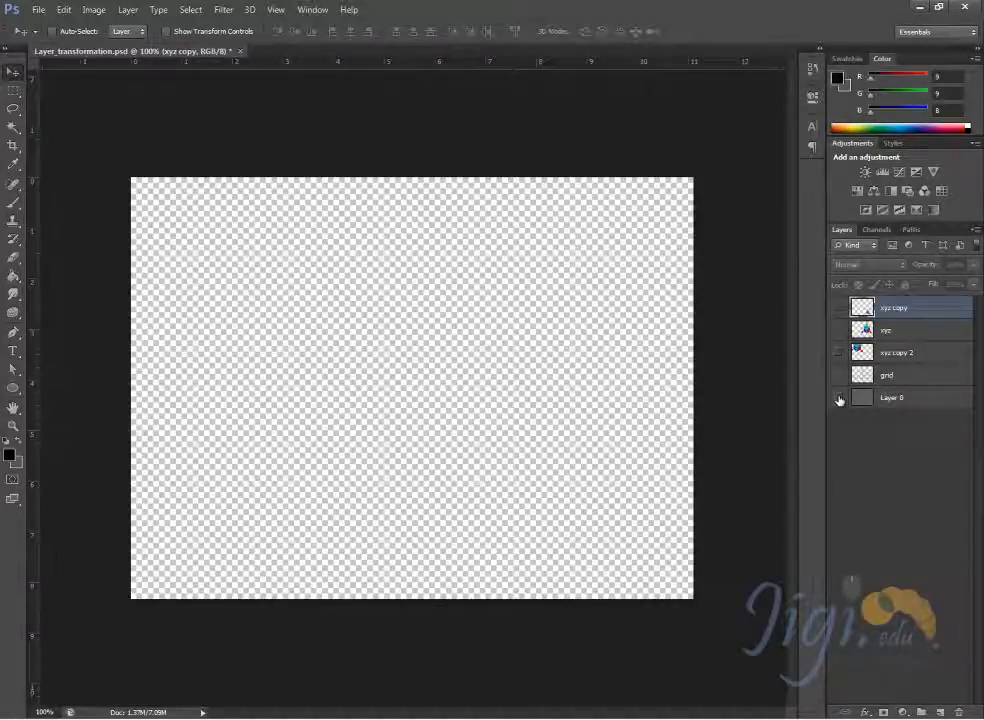
# - Restore the visibility of Layer 0, grid, xyz copy 2, xyz and xyz copy
pyautogui.click(838, 397)
pyautogui.click(838, 375)
pyautogui.click(838, 352)
pyautogui.click(838, 330)
pyautogui.click(838, 308)
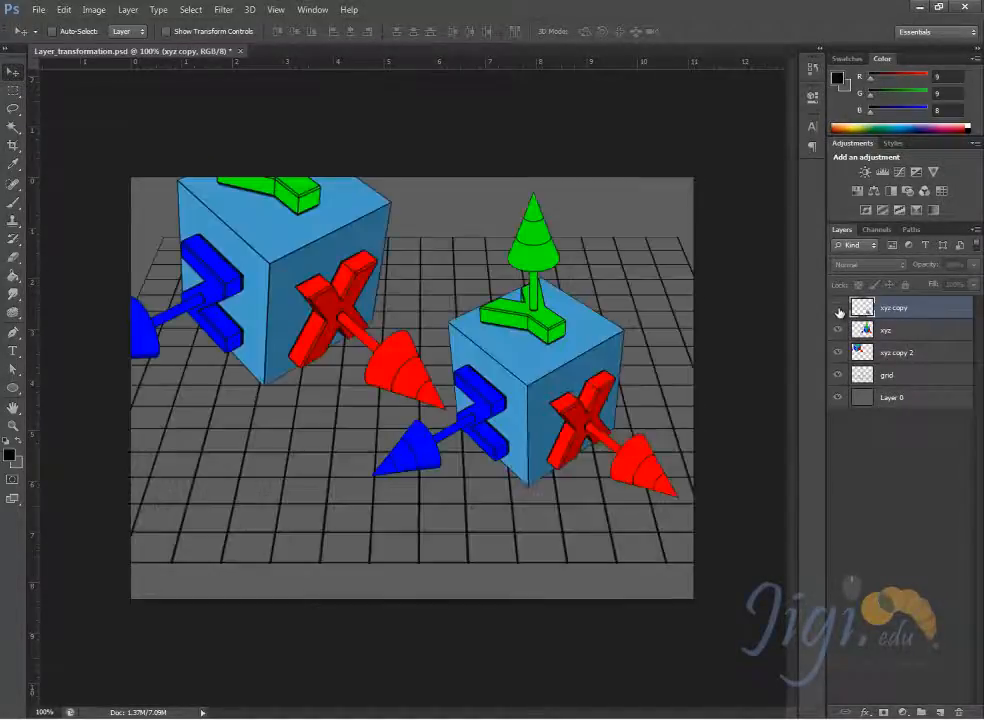
pyautogui.click(838, 308)
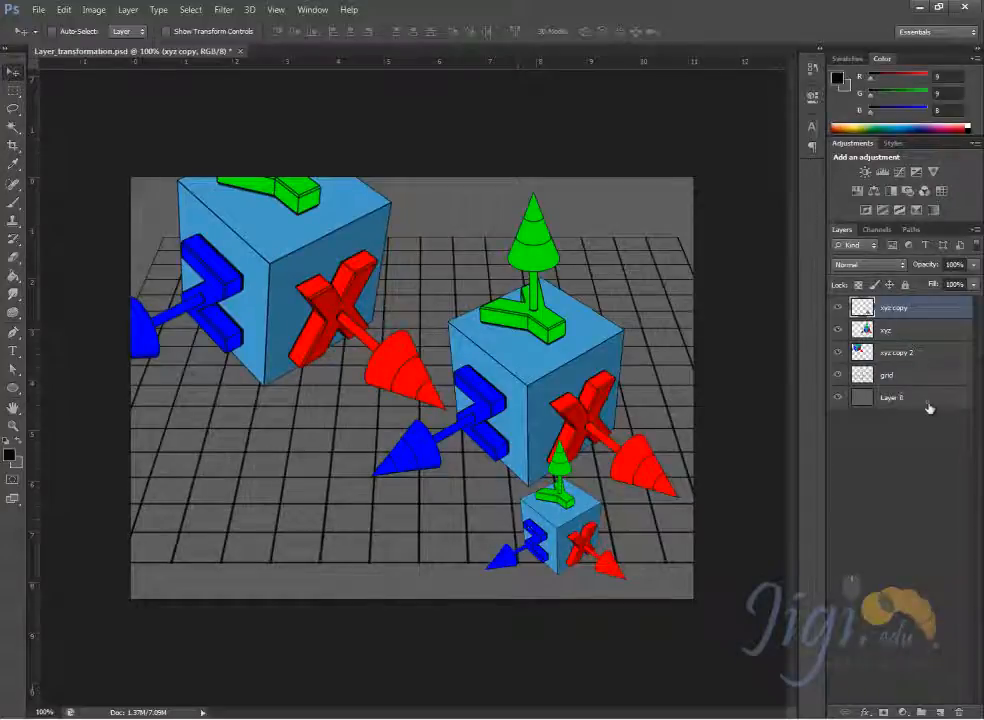
# - Select Layer 0, lock it completely, and try to move it on the canvas
pyautogui.click(896, 398)
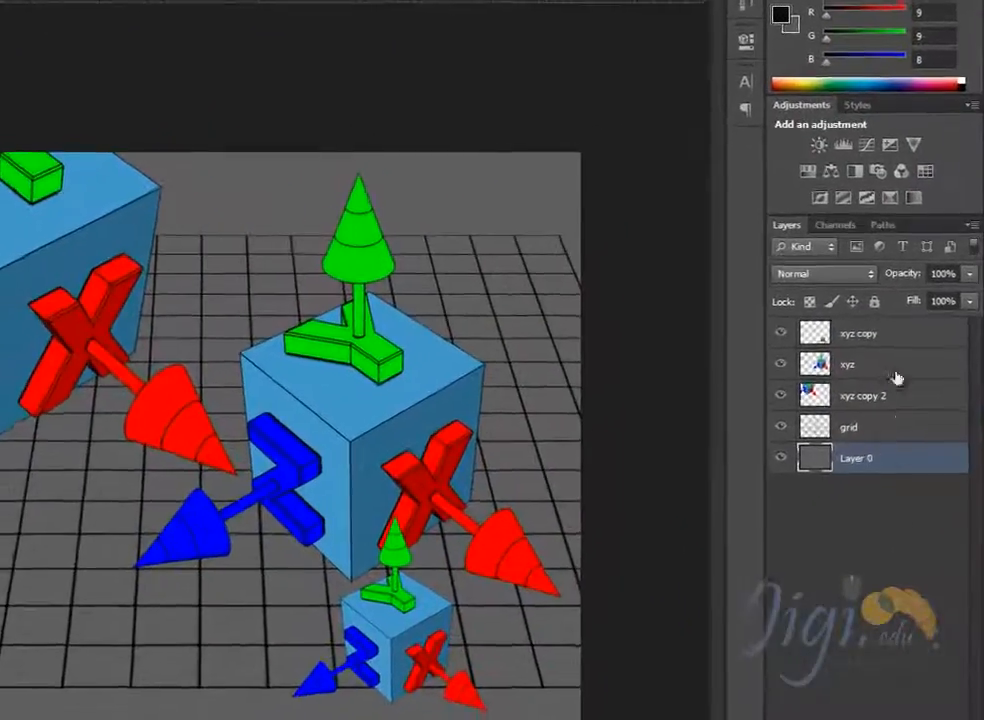
pyautogui.click(874, 305)
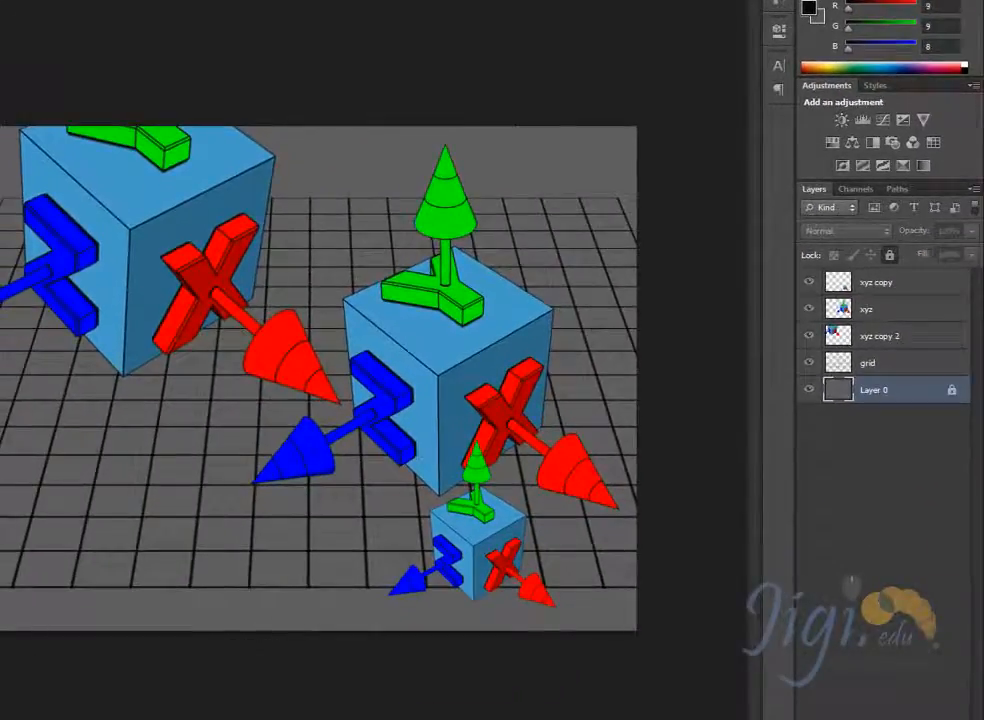
pyautogui.click(8, 632)
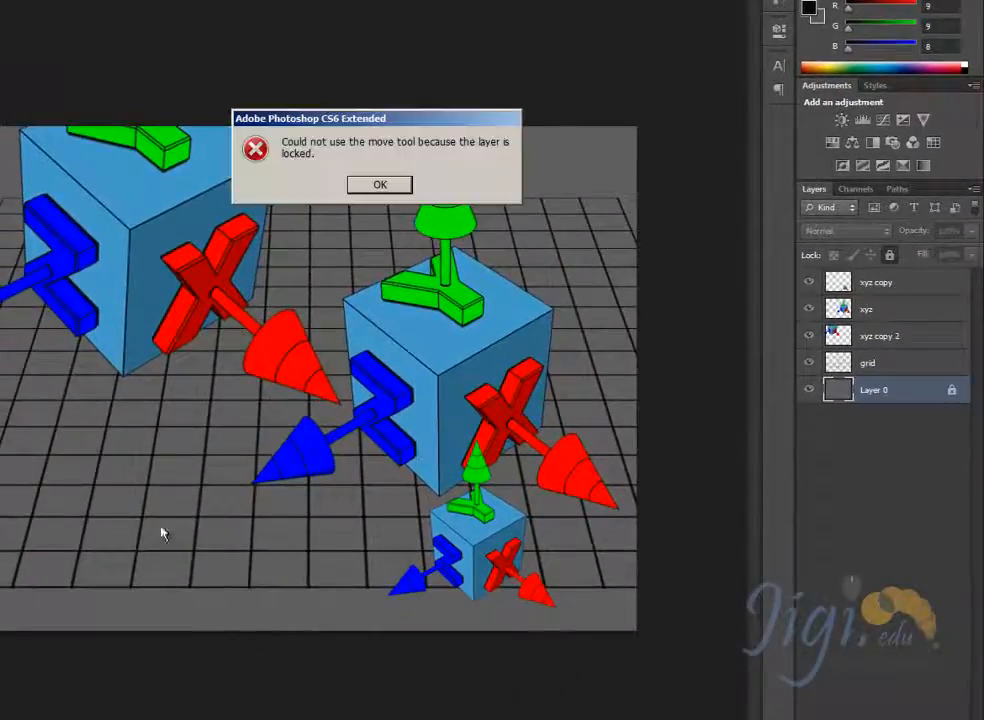
pyautogui.click(403, 188)
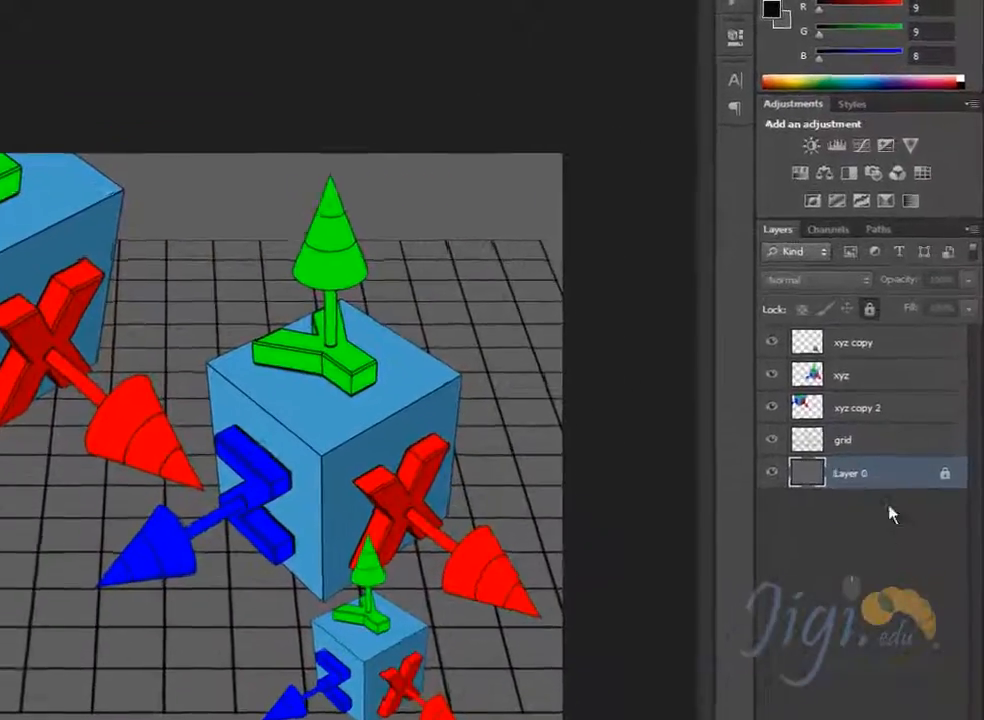
# - Remove the full lock from Layer 0 and try its position, image pixel and transparent pixel locks, switching each off again
pyautogui.click(869, 308)
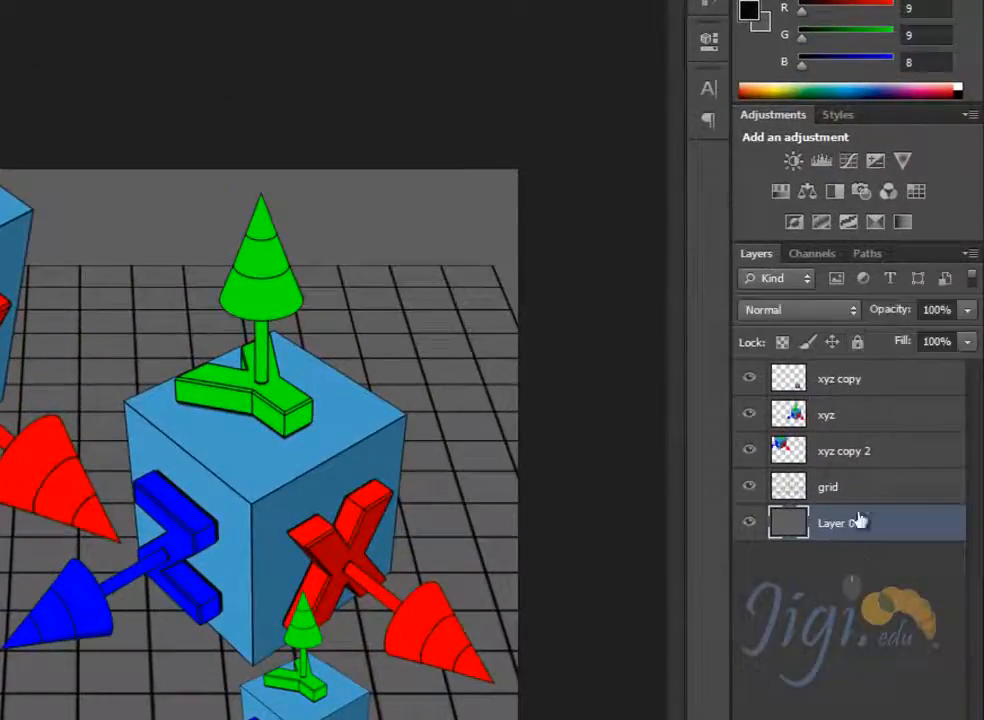
pyautogui.click(831, 342)
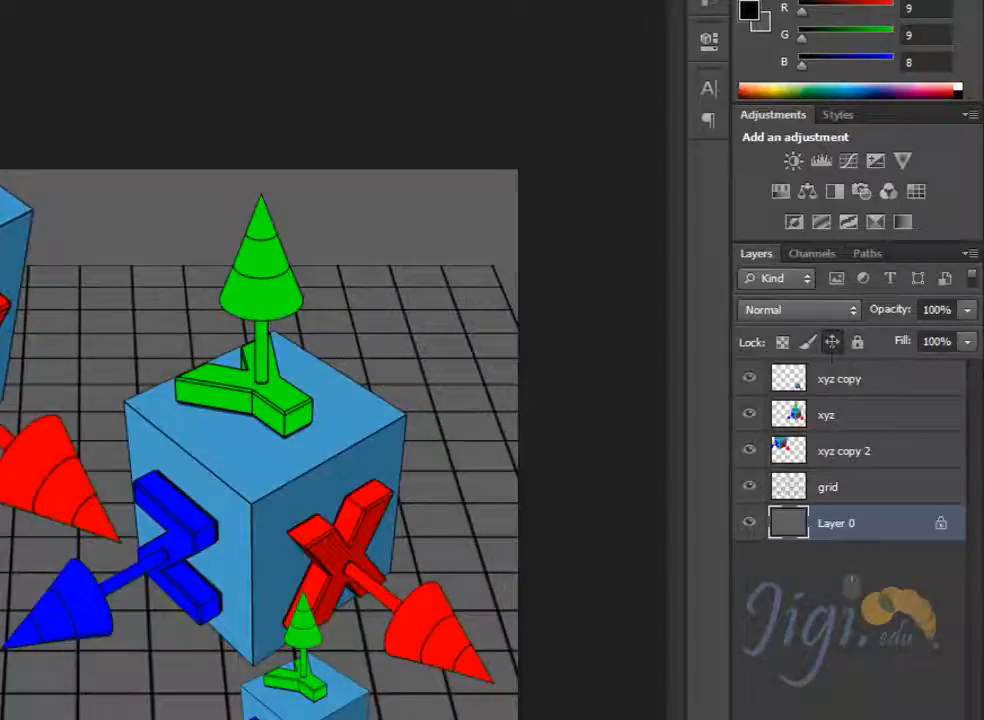
pyautogui.click(831, 342)
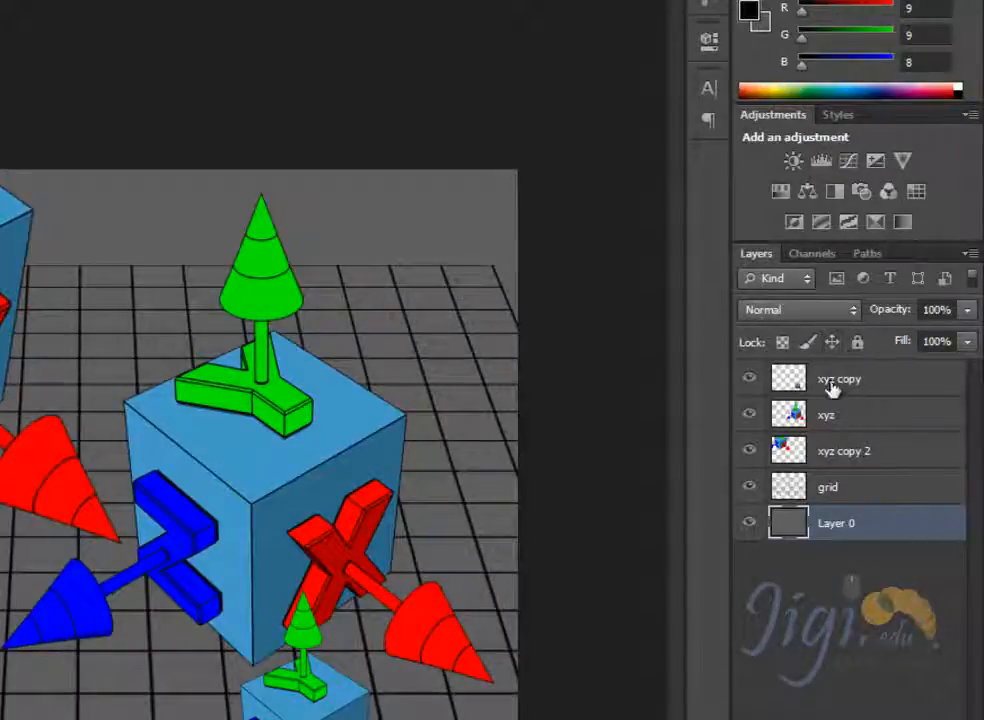
pyautogui.click(807, 343)
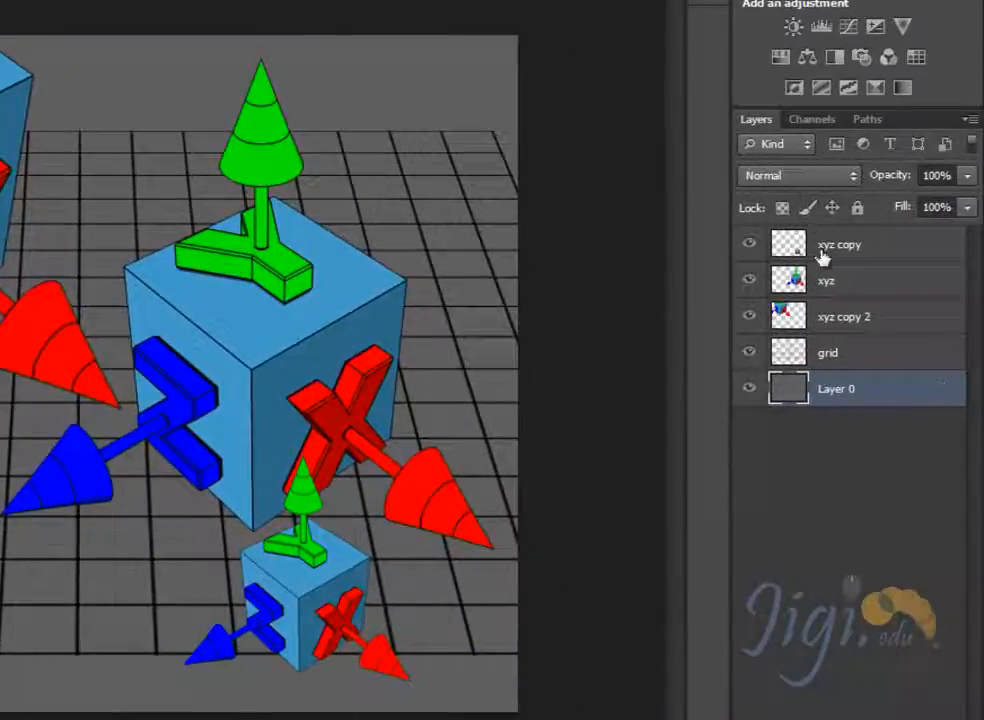
pyautogui.click(783, 210)
pyautogui.click(784, 211)
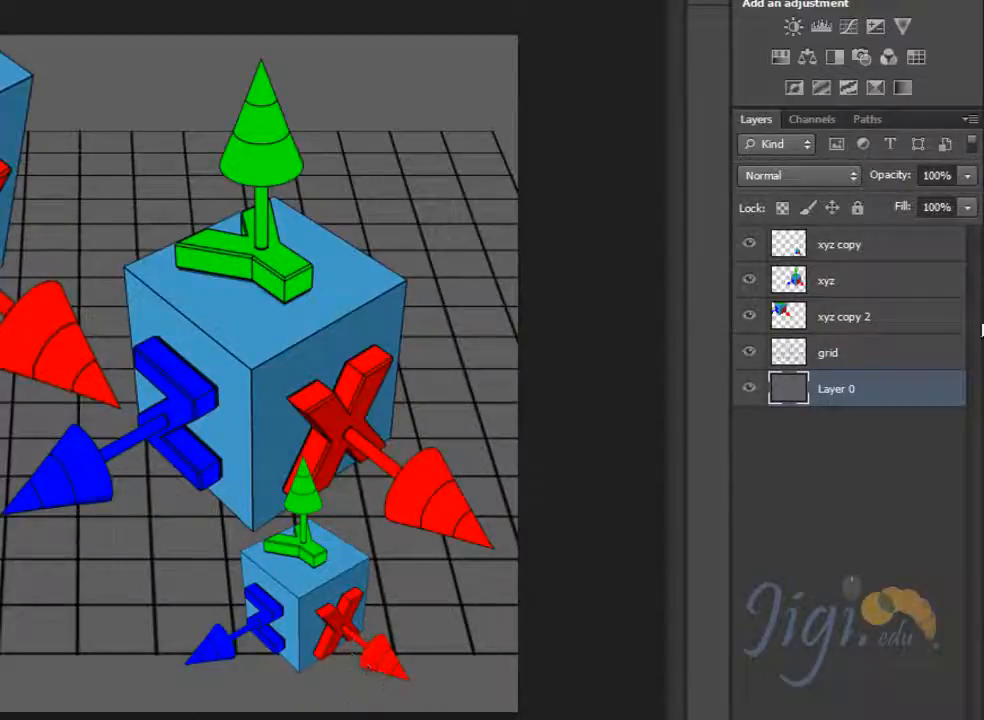
# - Lock all attributes of Layer 0 again and test the lock by trying to move the layer
pyautogui.click(857, 208)
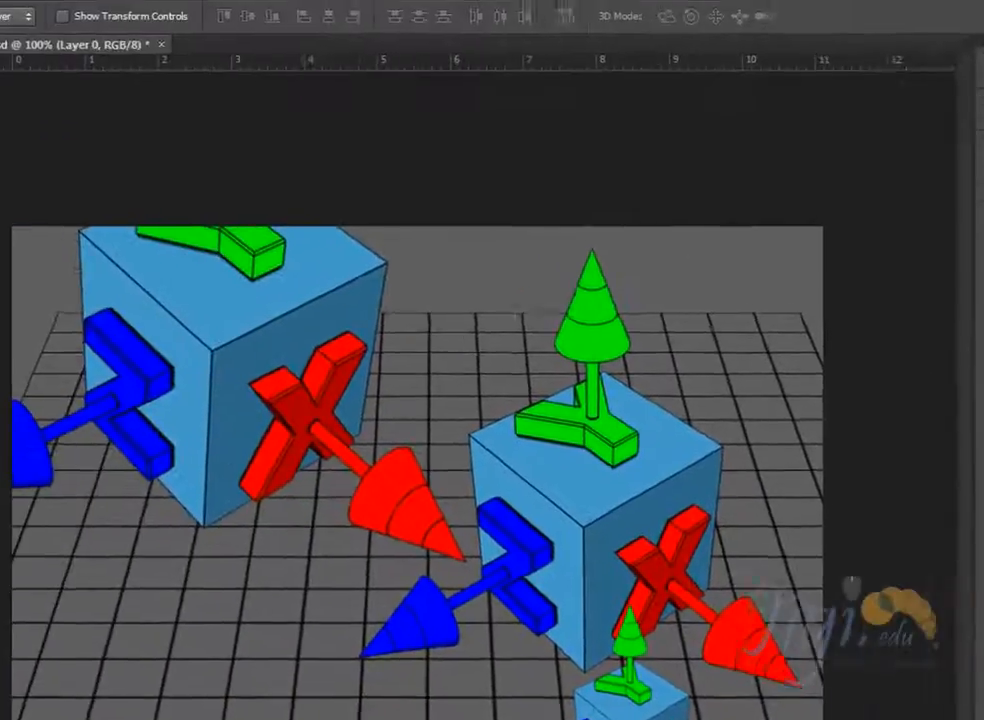
pyautogui.click(139, 181)
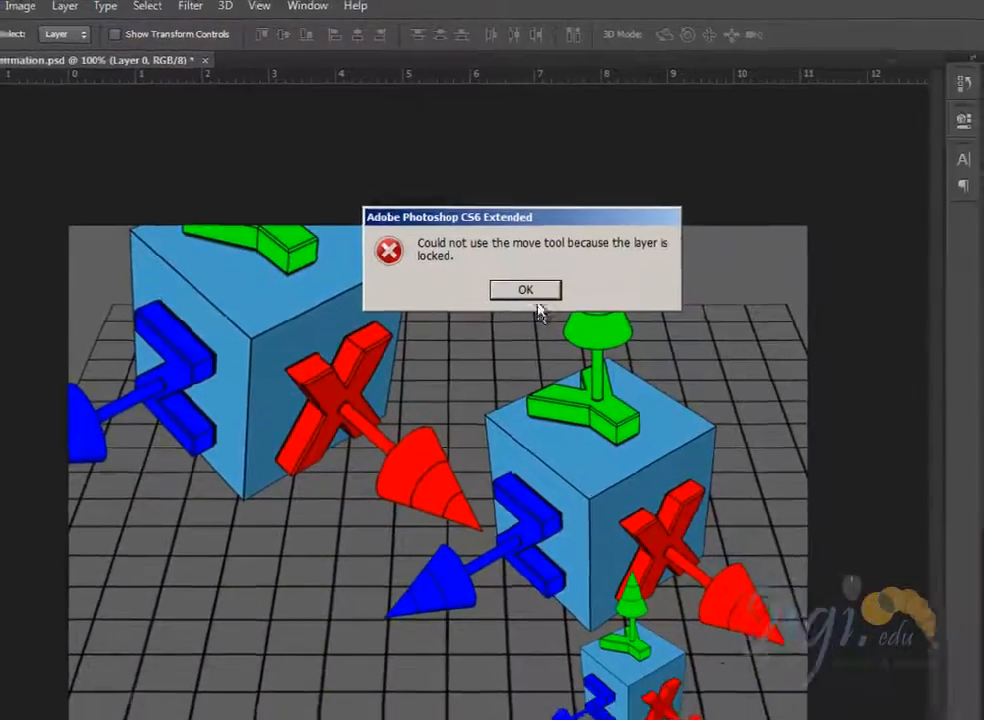
pyautogui.click(542, 312)
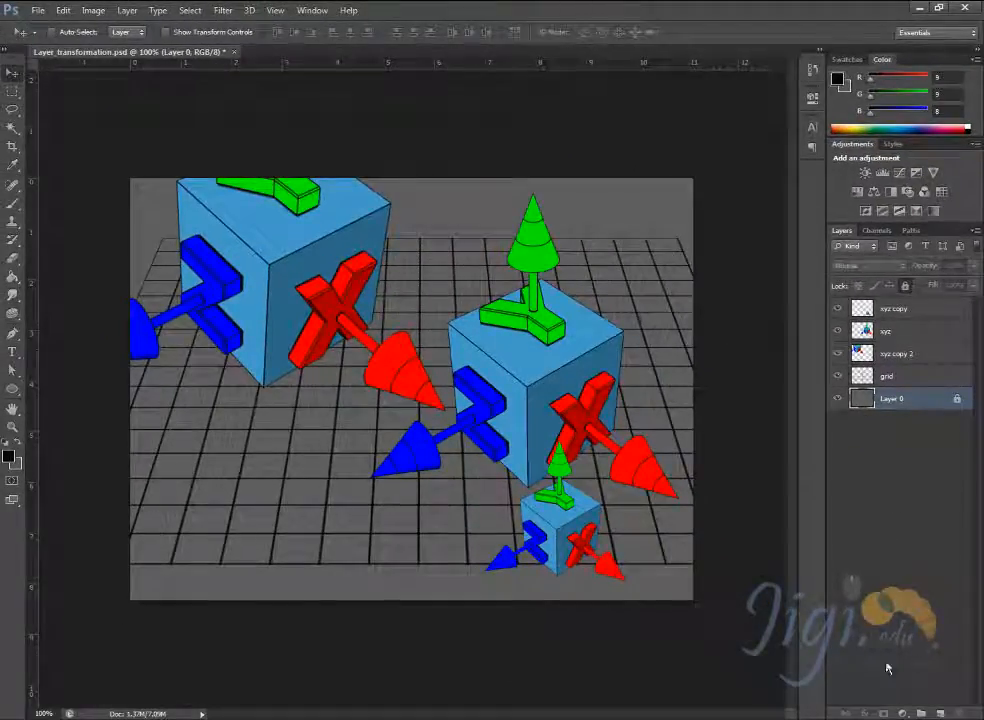
# - Select the xyz copy 2, xyz copy and xyz layers together and move their cubes slightly up and left
pyautogui.click(909, 354)
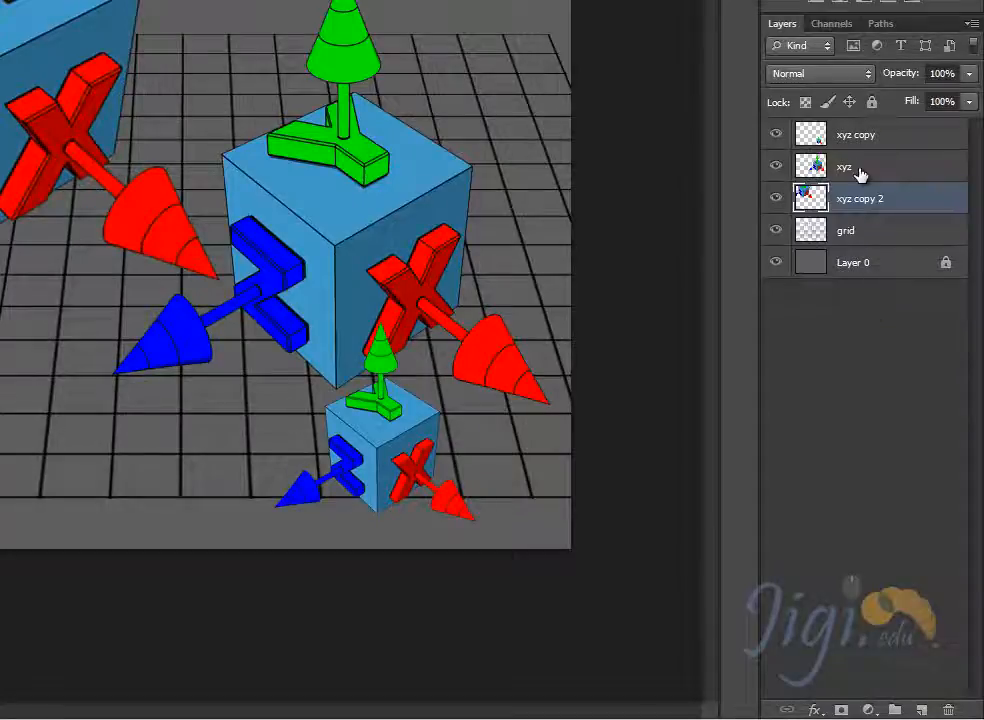
pyautogui.keyDown('ctrl'); pyautogui.click(856, 138); pyautogui.keyUp('ctrl')
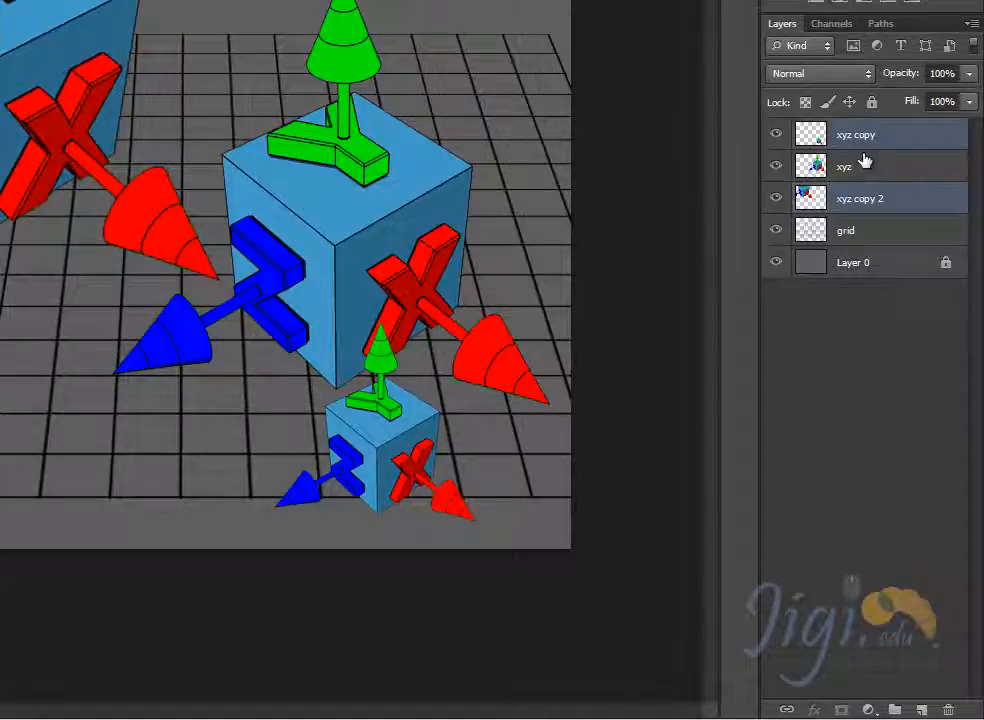
pyautogui.keyDown('ctrl'); pyautogui.click(861, 162); pyautogui.keyUp('ctrl')
pyautogui.click(850, 204)
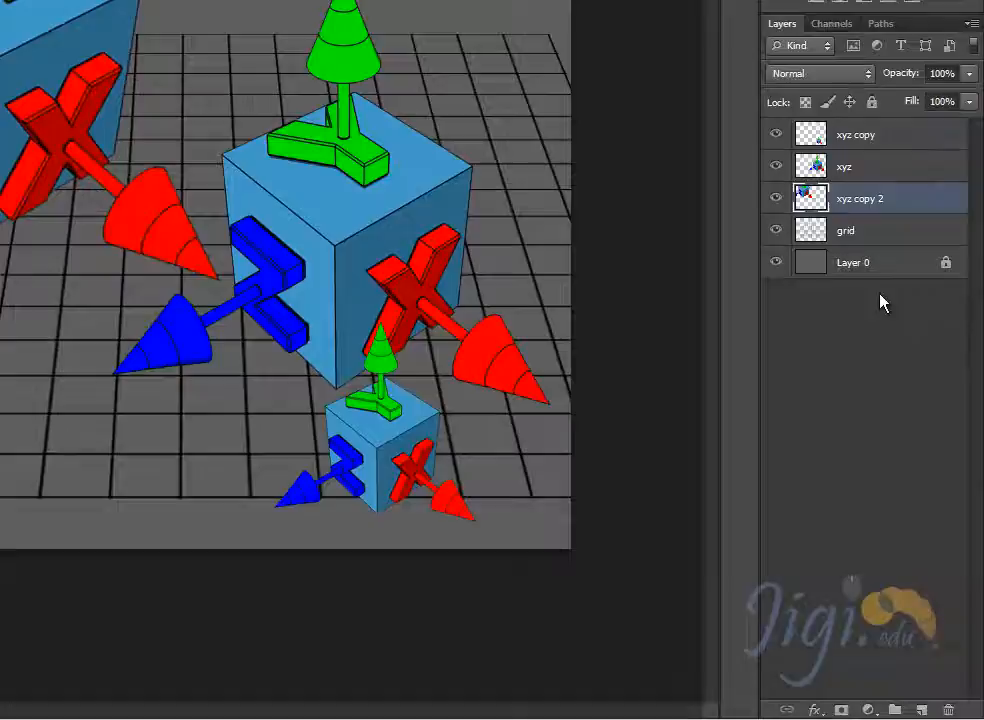
pyautogui.keyDown('ctrl'); pyautogui.click(873, 139); pyautogui.keyUp('ctrl')
pyautogui.keyDown('ctrl'); pyautogui.click(862, 166); pyautogui.keyUp('ctrl')
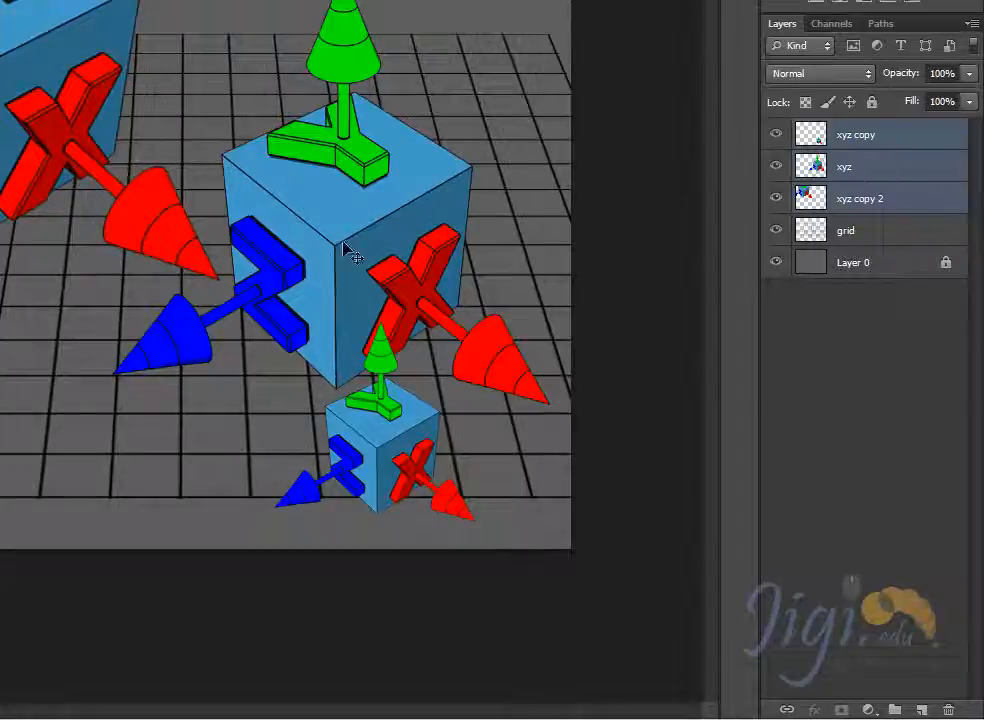
pyautogui.moveTo(342, 210); pyautogui.dragTo(330, 166)
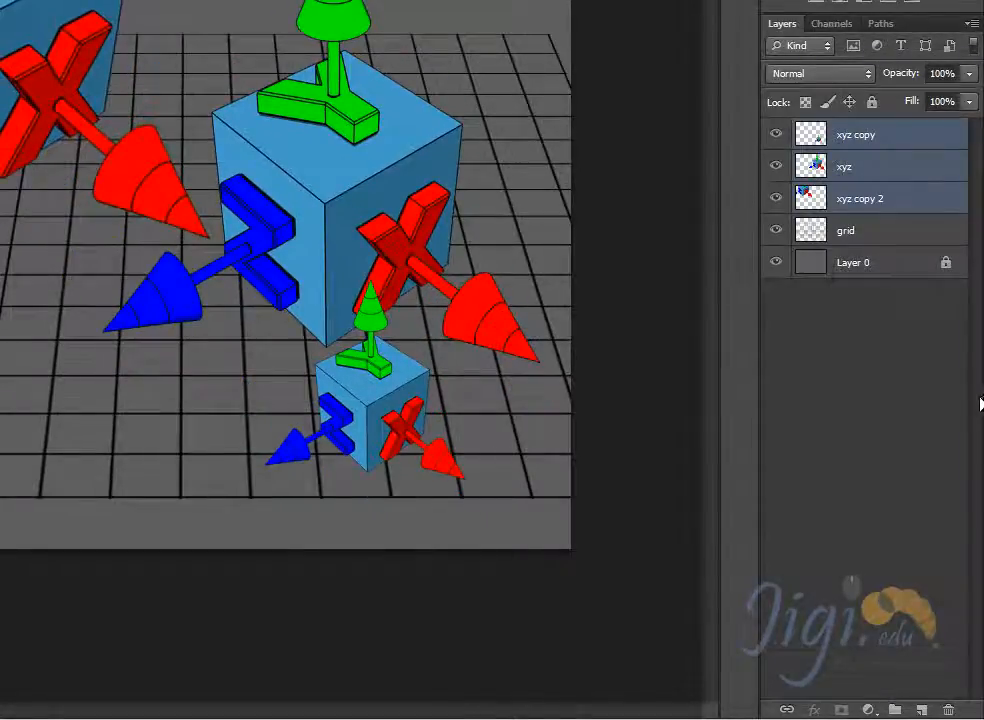
# - Link the xyz copy, xyz and xyz copy 2 layers and try to move a cube with no layer selected
pyautogui.click(787, 709)
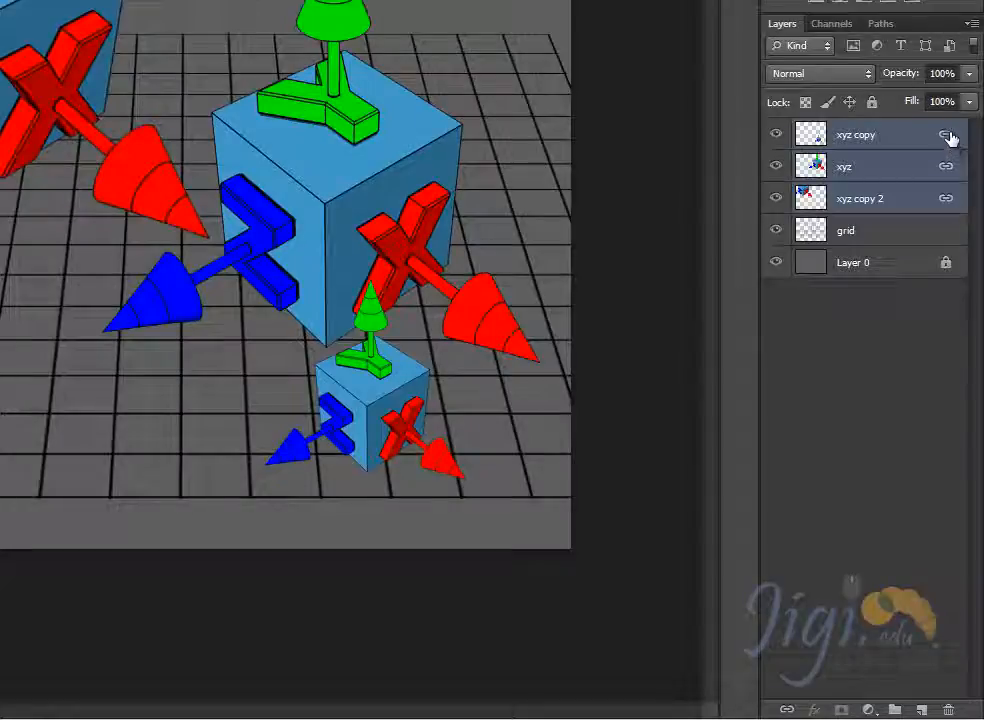
pyautogui.click(896, 391)
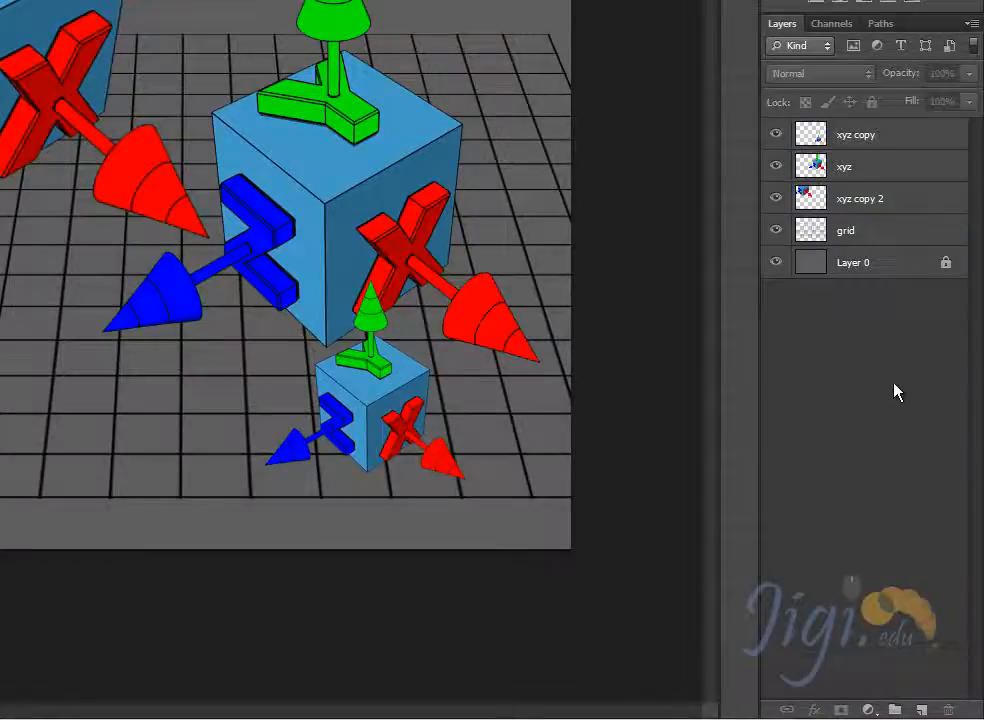
pyautogui.click(325, 190)
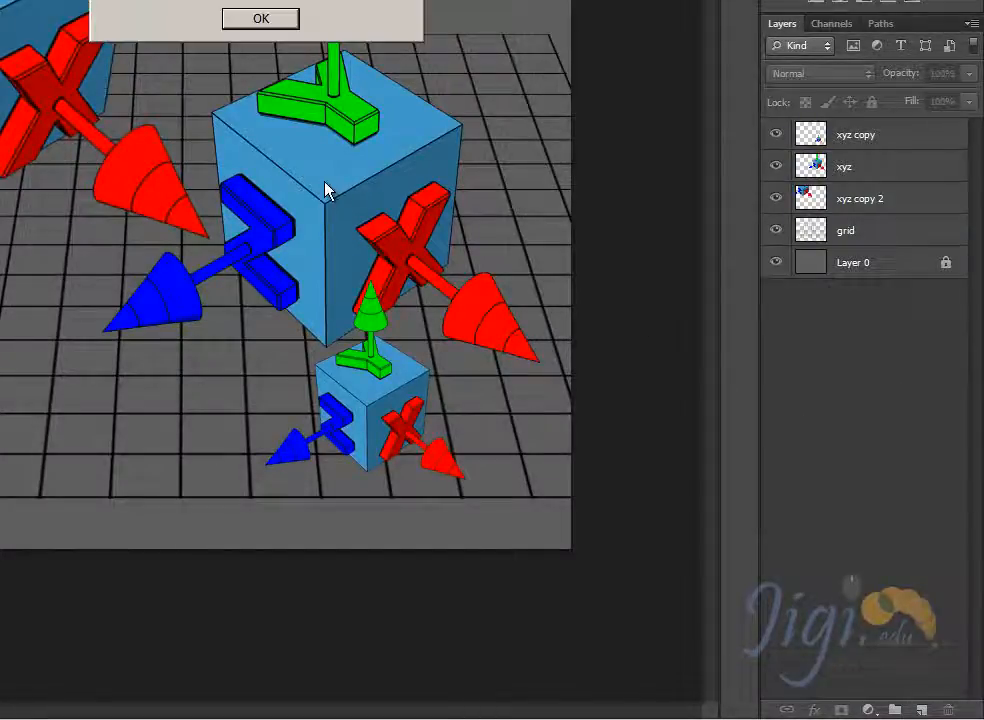
pyautogui.click(261, 18)
# - Test the link by moving the linked cubes on the canvas with xyz copy, xyz and xyz copy 2 selected in turn
pyautogui.click(812, 140)
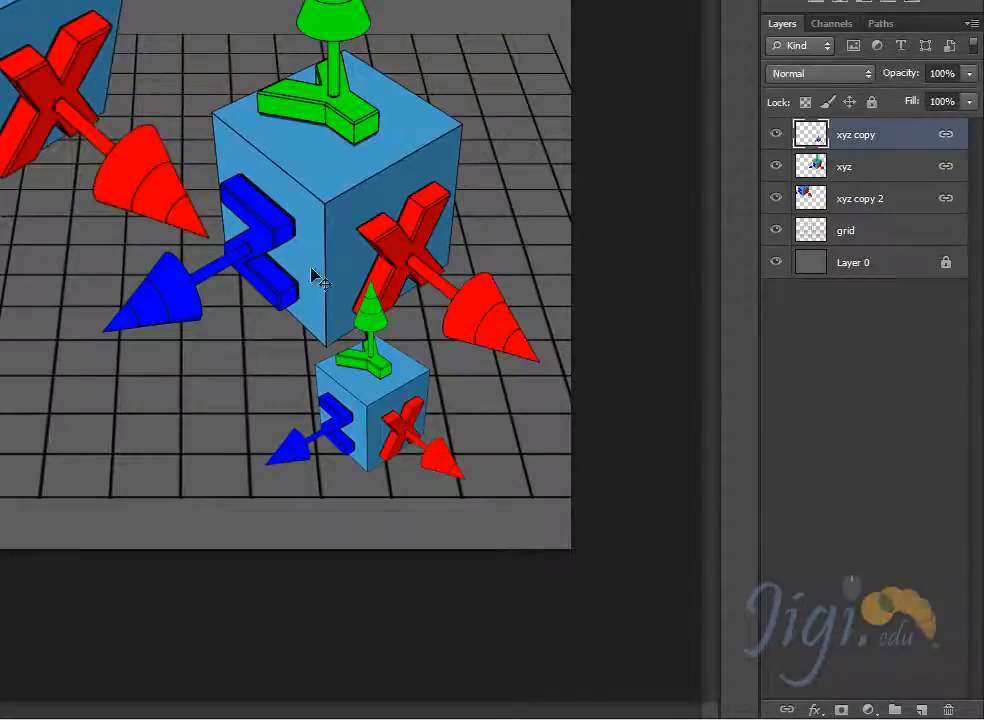
pyautogui.moveTo(409, 256); pyautogui.dragTo(384, 353)
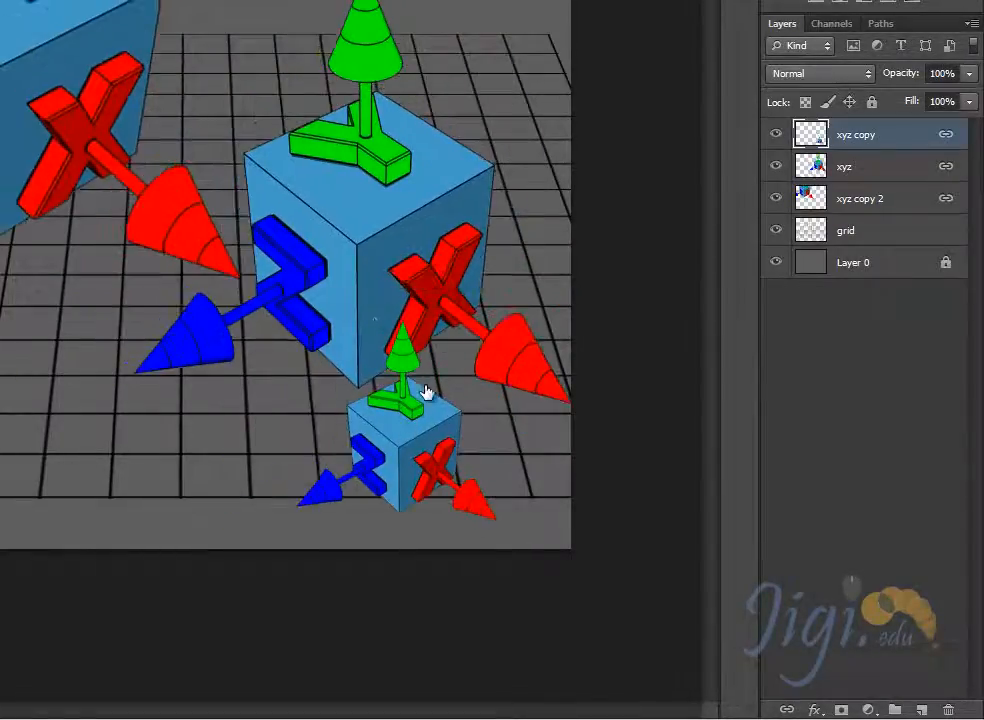
pyautogui.moveTo(426, 395); pyautogui.dragTo(409, 399)
pyautogui.click(858, 168)
pyautogui.moveTo(522, 267); pyautogui.dragTo(535, 228)
pyautogui.click(860, 199)
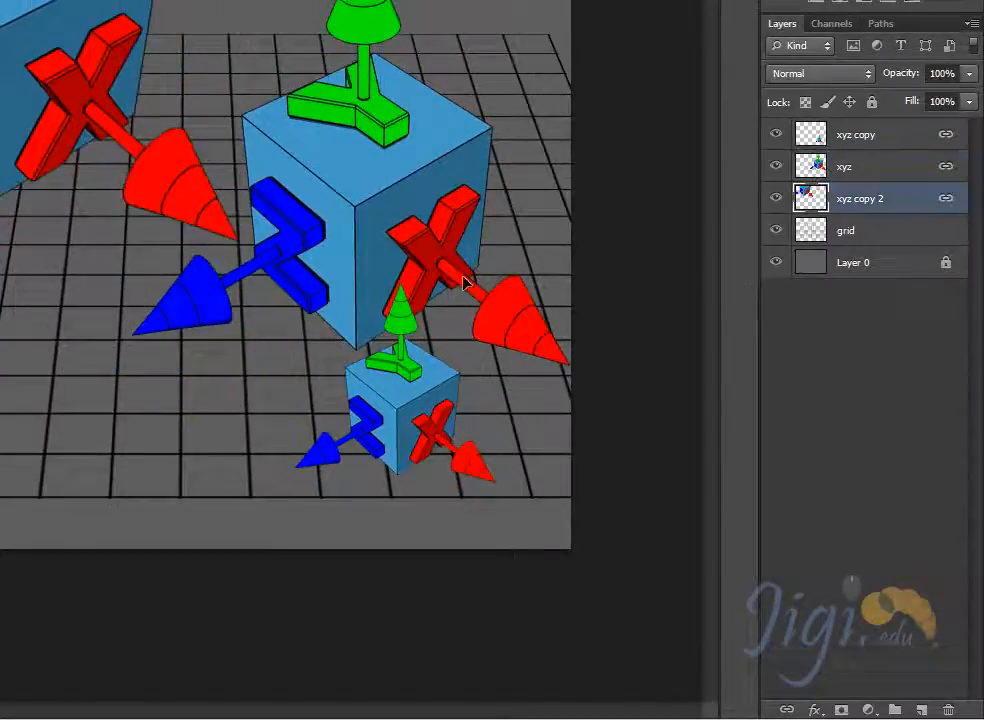
pyautogui.moveTo(470, 283)
pyautogui.mouseDown()
pyautogui.moveTo(496, 180)
pyautogui.moveTo(441, 274)
pyautogui.moveTo(458, 274)
pyautogui.mouseUp()
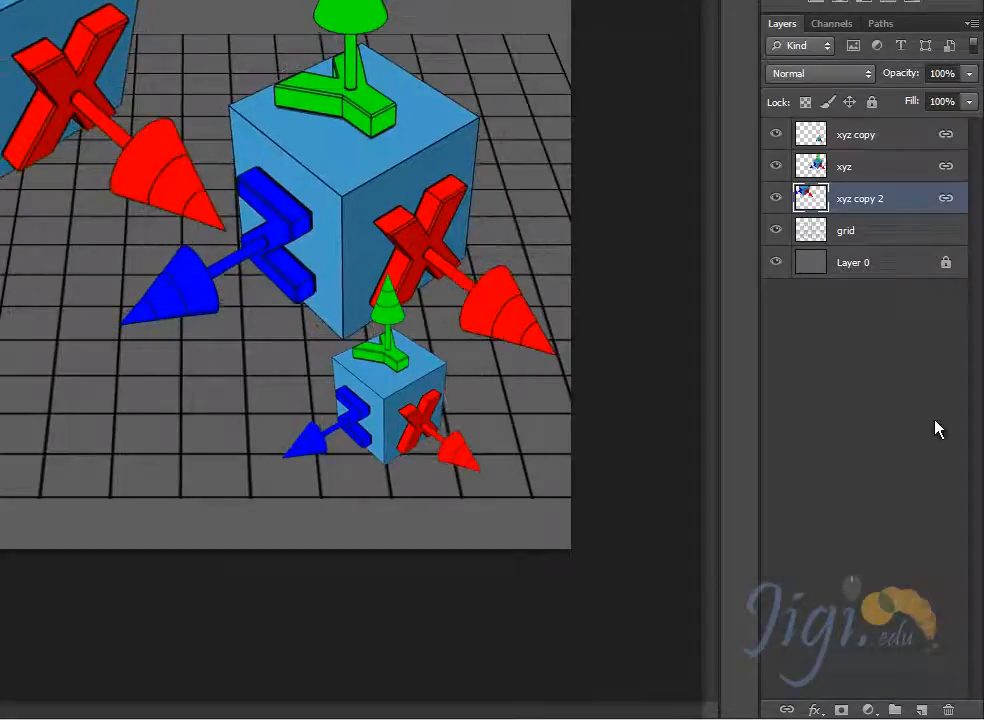
# - Select the three linked xyz layers, unlink them, and move the selected cubes slightly down and right
pyautogui.keyDown('shift'); pyautogui.click(871, 167); pyautogui.keyUp('shift')
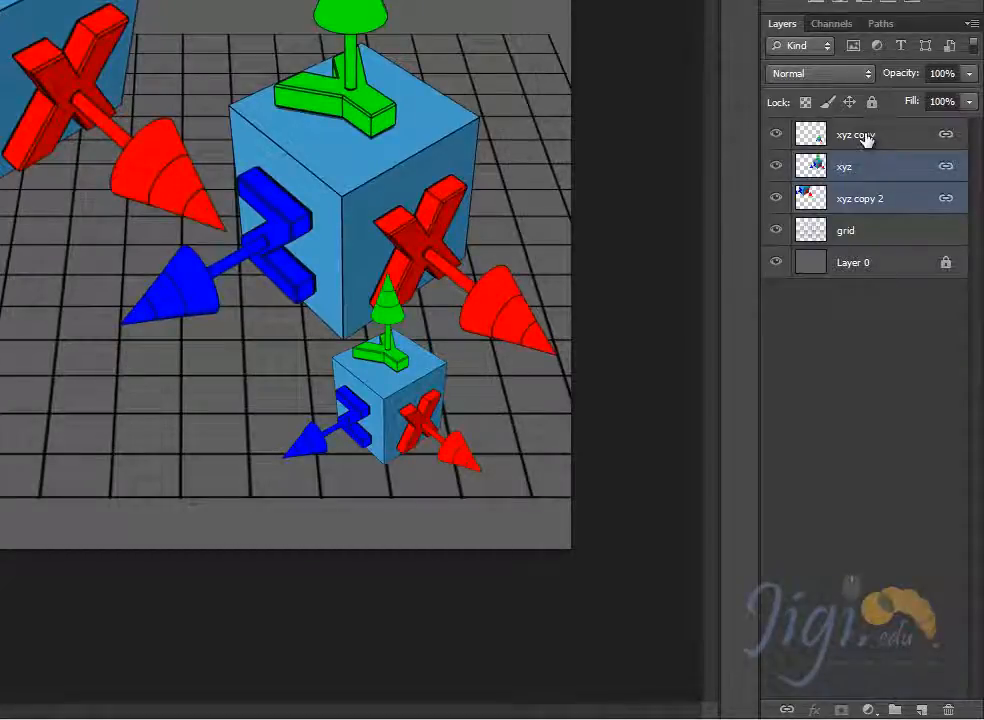
pyautogui.keyDown('shift'); pyautogui.click(860, 143); pyautogui.keyUp('shift')
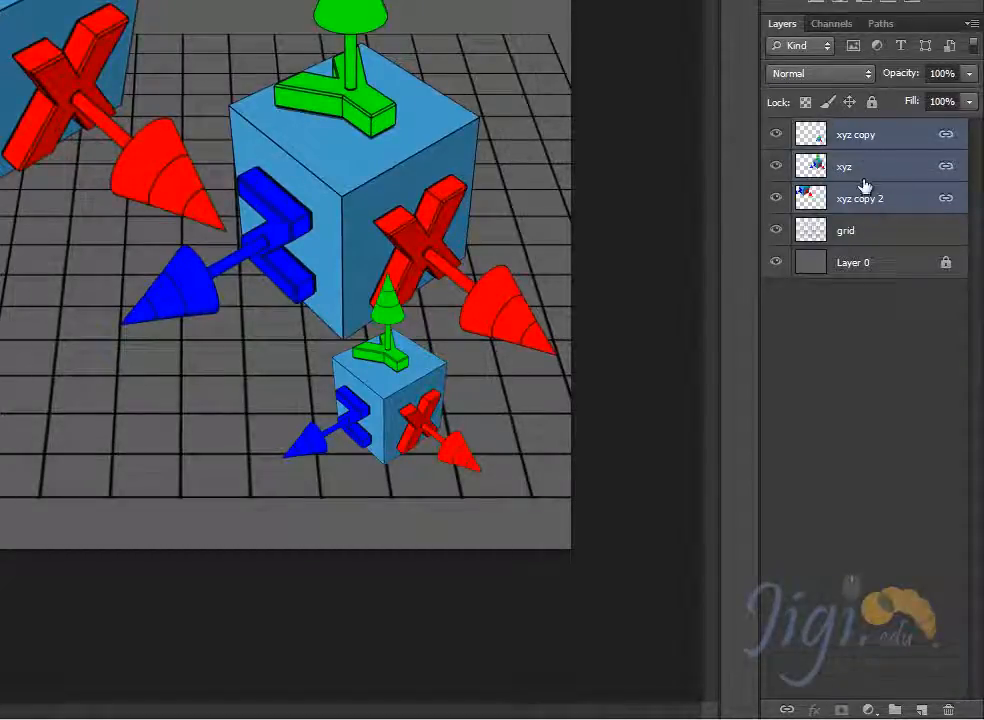
pyautogui.click(874, 307)
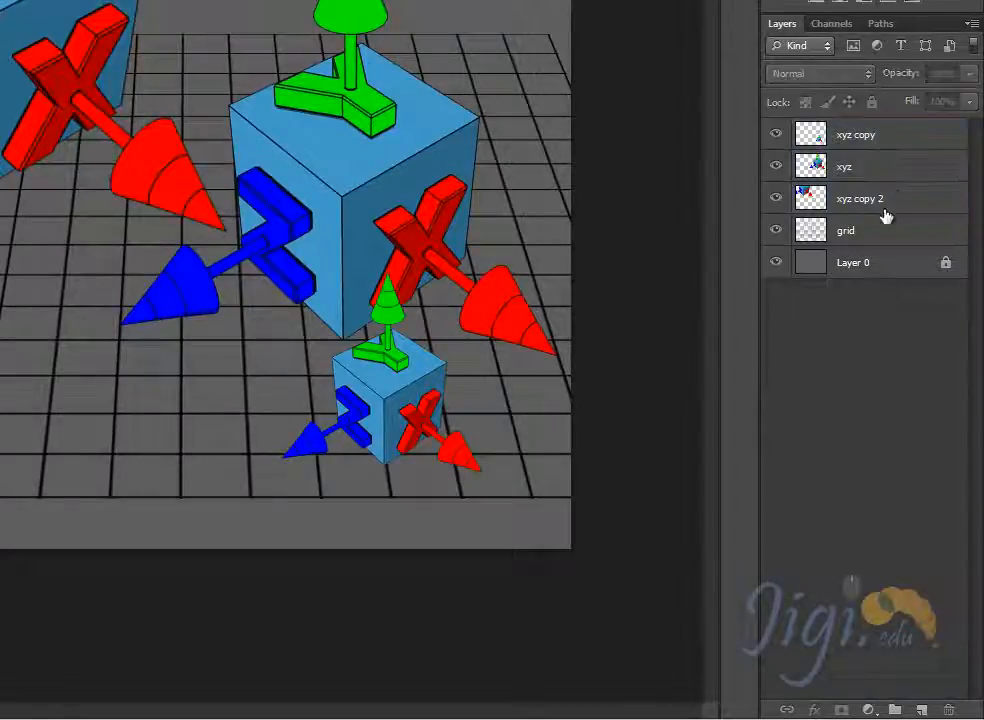
pyautogui.click(868, 204)
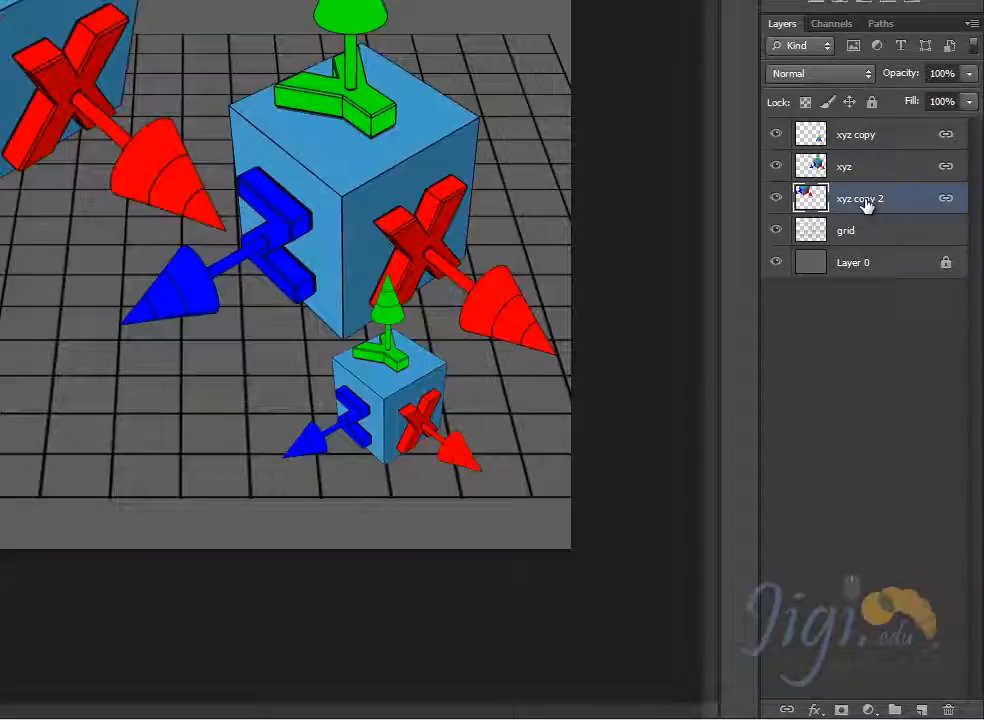
pyautogui.keyDown('shift'); pyautogui.click(877, 137); pyautogui.keyUp('shift')
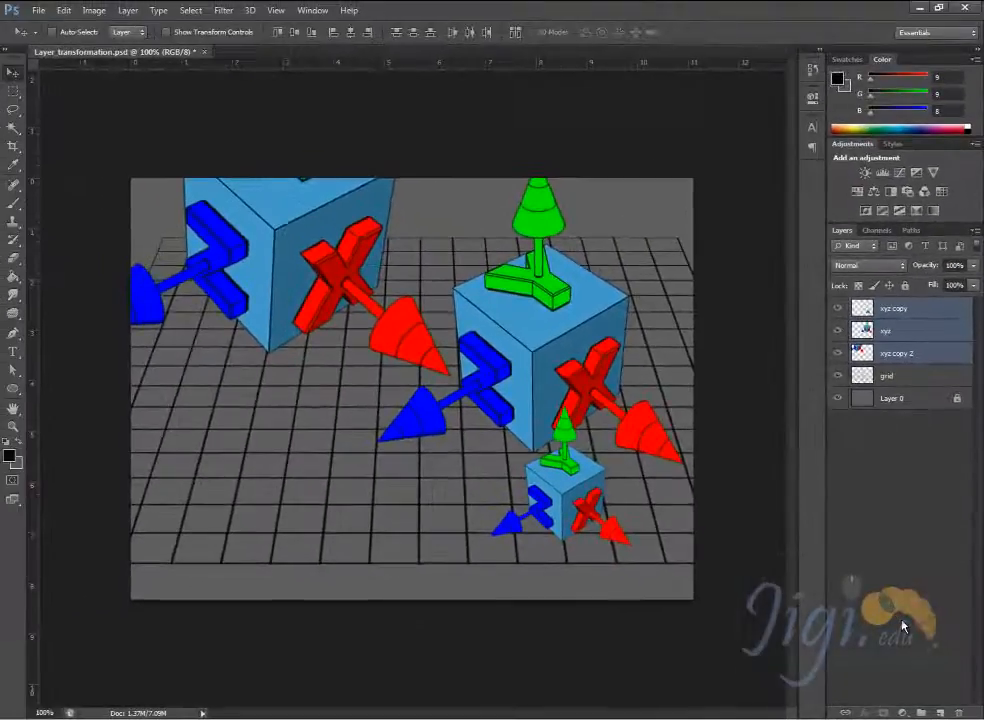
pyautogui.moveTo(555, 407)
pyautogui.mouseDown()
pyautogui.moveTo(516, 445)
pyautogui.moveTo(498, 437)
pyautogui.moveTo(544, 422)
pyautogui.moveTo(537, 406)
pyautogui.moveTo(513, 404)
pyautogui.moveTo(543, 412)
pyautogui.mouseUp()
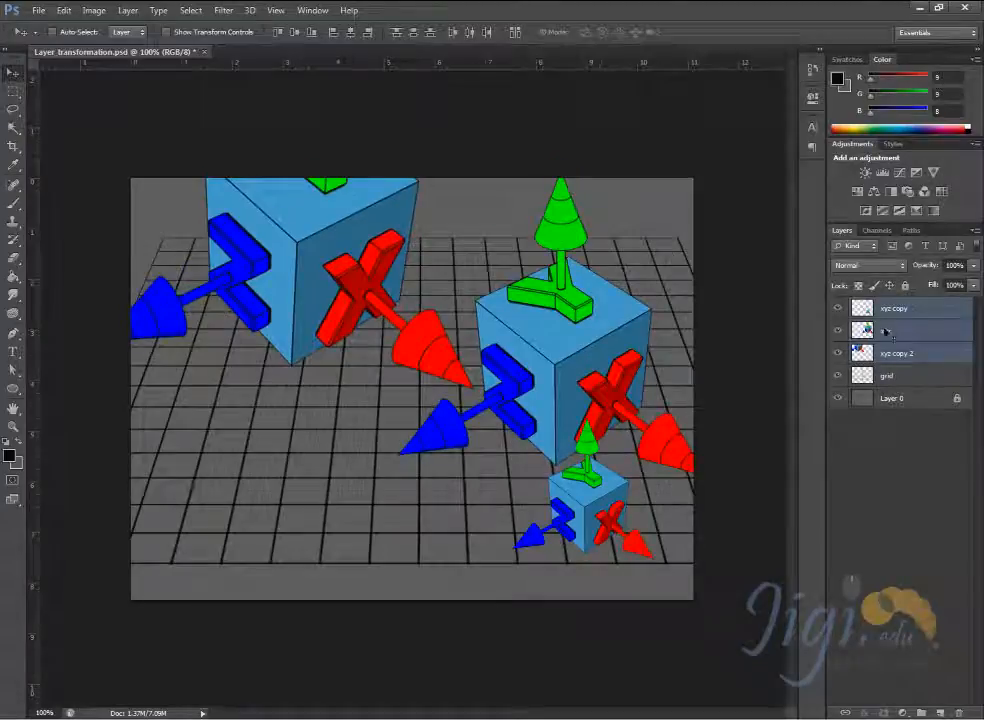
# - Select the unlinked layers from the canvas and separately move the xyz cube slightly up and the small xyz copy cube left
pyautogui.keyDown('ctrl'); pyautogui.click(423, 507); pyautogui.keyUp('ctrl')
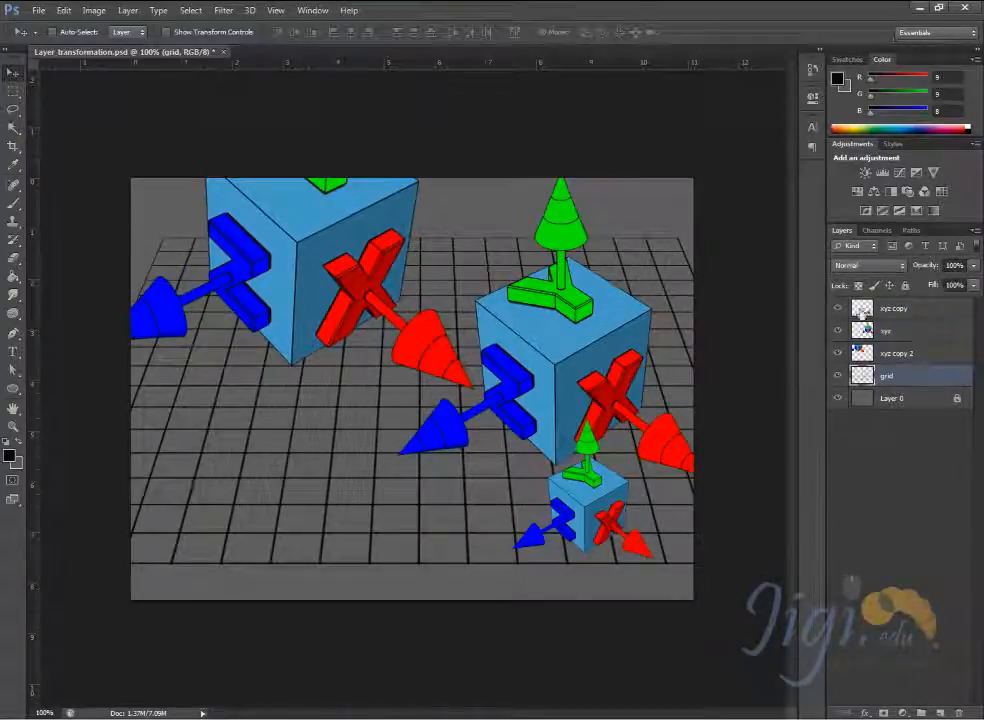
pyautogui.click(897, 353)
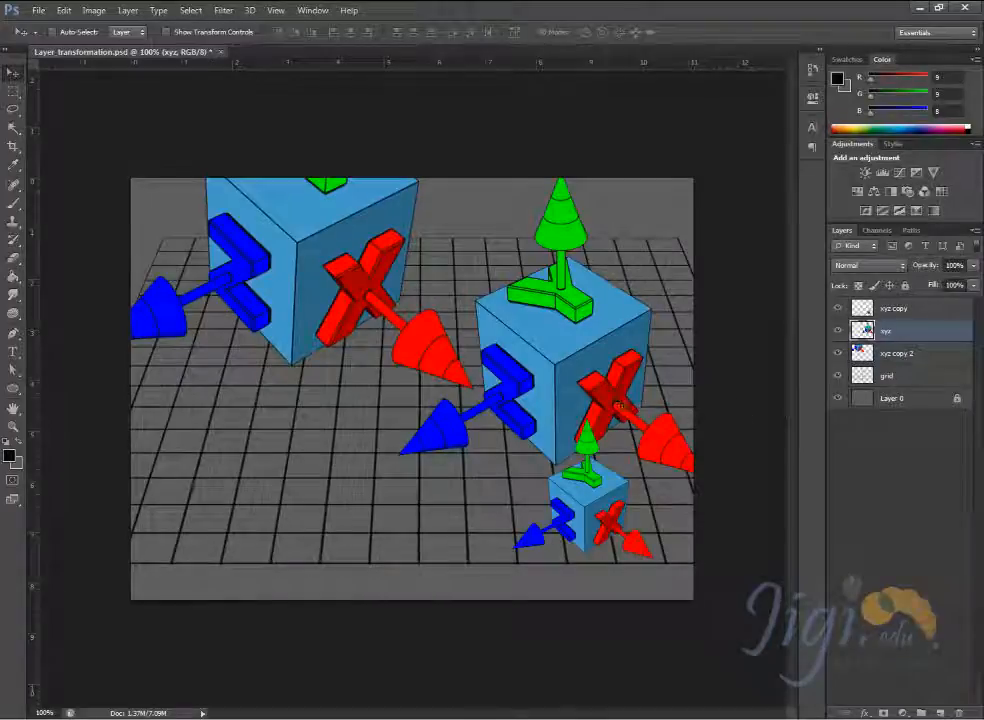
pyautogui.rightClick(620, 395)
pyautogui.click(636, 403)
pyautogui.moveTo(558, 377)
pyautogui.mouseDown()
pyautogui.moveTo(597, 296)
pyautogui.moveTo(553, 336)
pyautogui.moveTo(567, 378)
pyautogui.mouseUp()
pyautogui.rightClick(590, 488)
pyautogui.click(612, 492)
pyautogui.moveTo(575, 480); pyautogui.dragTo(508, 468)
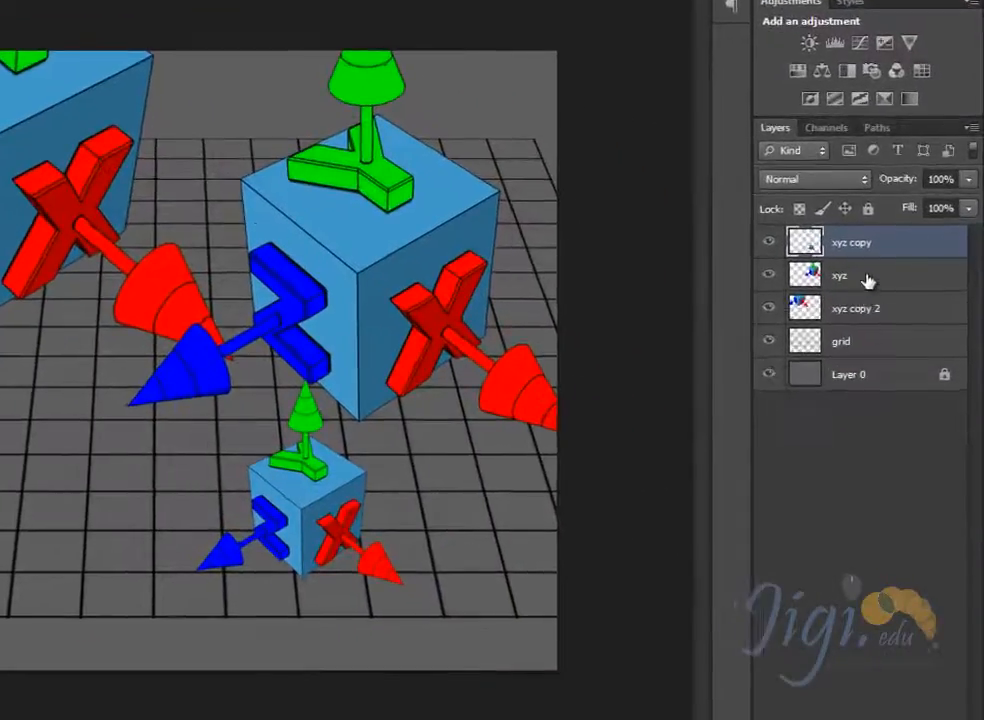
# - Create a new layer group, put the xyz copy, xyz and xyz copy 2 layers into it, and undo the grouping
pyautogui.keyDown('ctrl'); pyautogui.click(868, 279); pyautogui.keyUp('ctrl')
pyautogui.keyDown('ctrl'); pyautogui.click(874, 309); pyautogui.keyUp('ctrl')
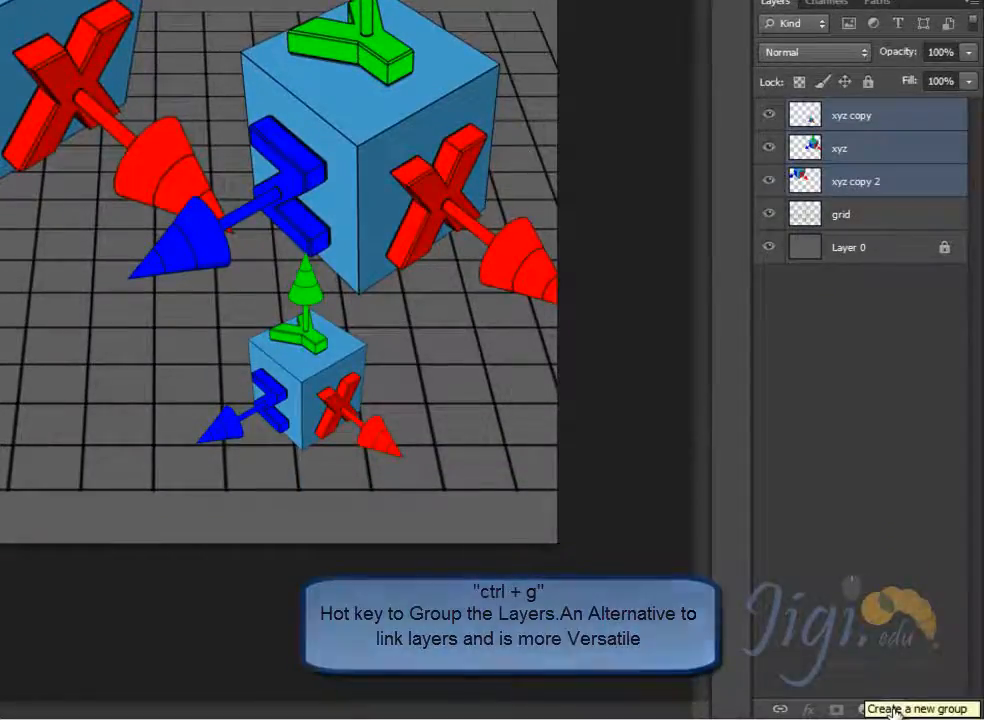
pyautogui.click(893, 709)
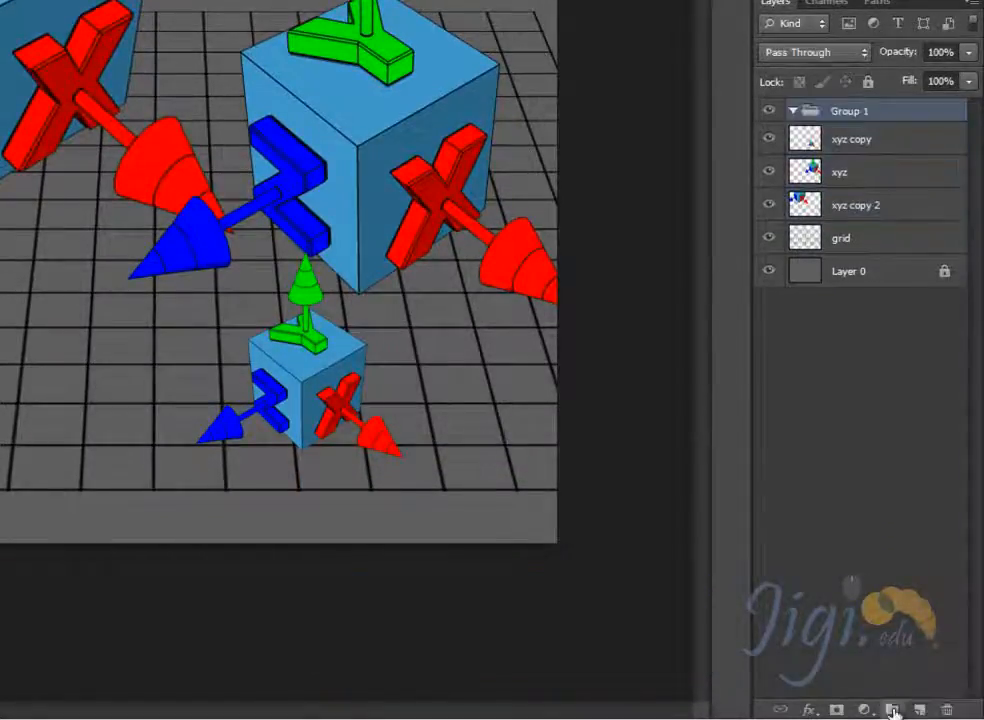
pyautogui.click(870, 146)
pyautogui.keyDown('shift'); pyautogui.click(878, 176); pyautogui.keyUp('shift')
pyautogui.keyDown('shift'); pyautogui.click(878, 202); pyautogui.keyUp('shift')
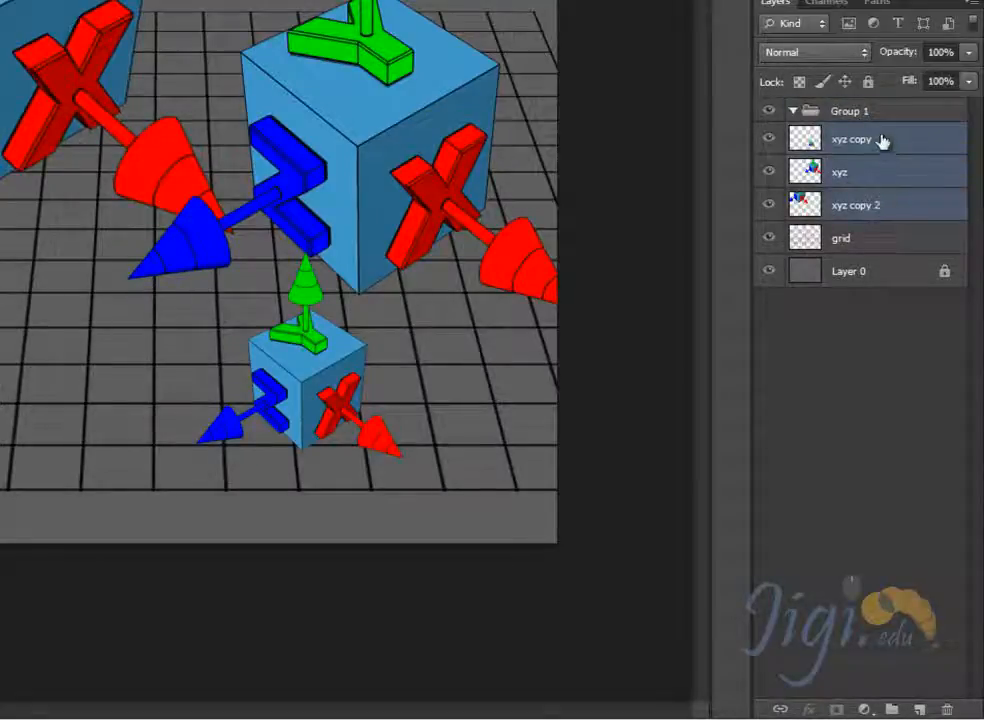
pyautogui.moveTo(878, 138); pyautogui.dragTo(889, 110)
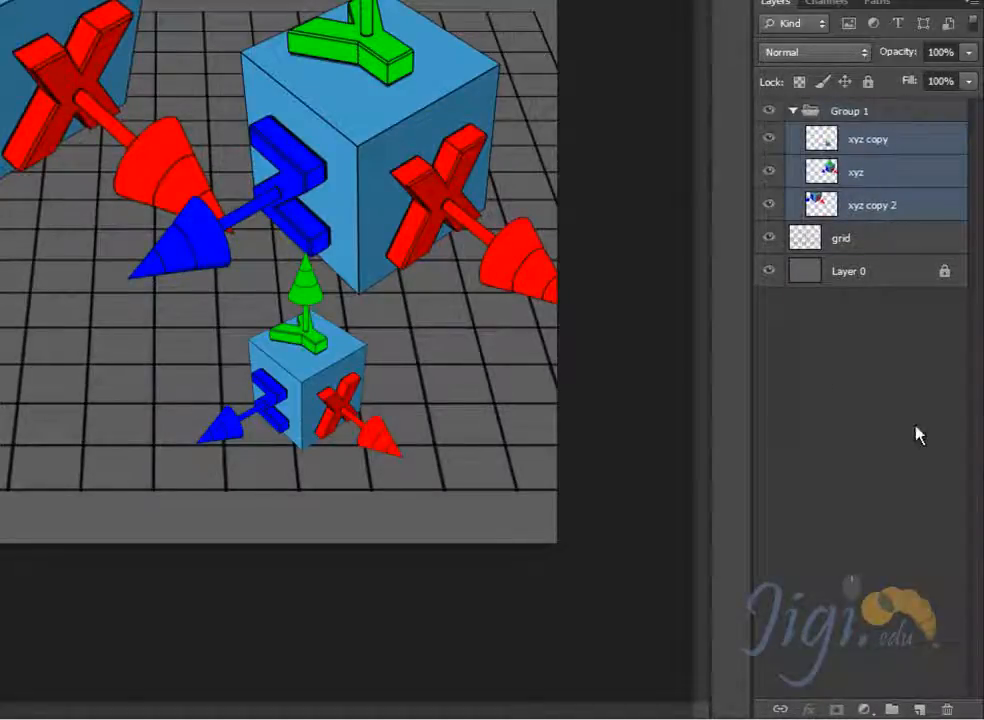
pyautogui.hotkey('ctrl', 'alt', 'z')
pyautogui.hotkey('ctrl', 'alt', 'z')
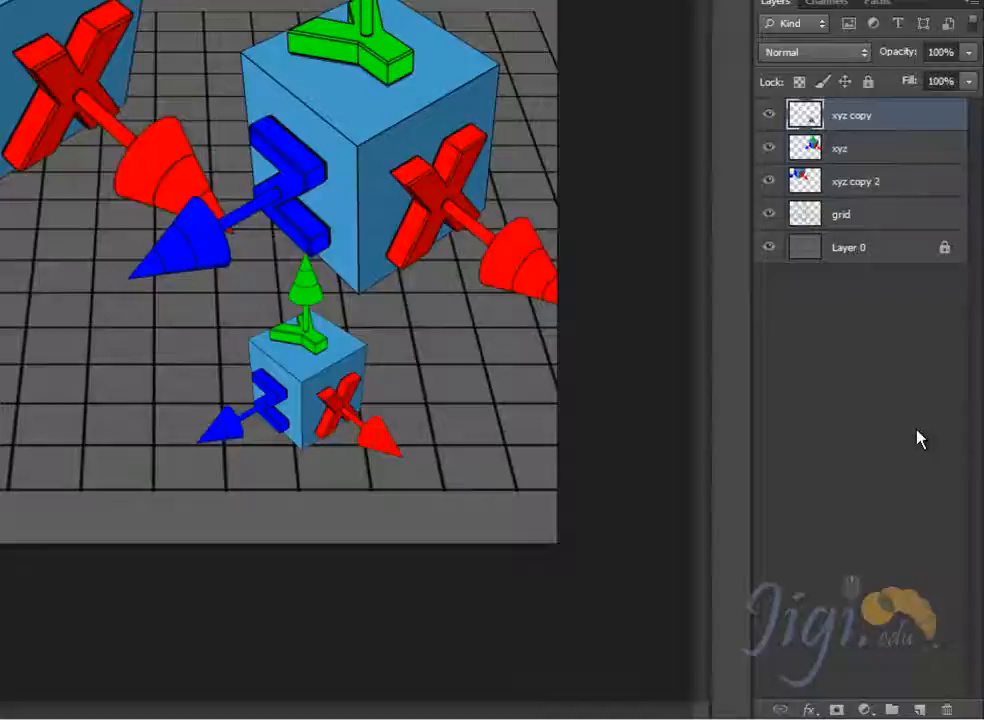
# - Group the xyz copy, xyz and xyz copy 2 layers directly from the selection, and ungroup them again
pyautogui.keyDown('shift'); pyautogui.click(874, 155); pyautogui.keyUp('shift')
pyautogui.keyDown('shift'); pyautogui.click(874, 182); pyautogui.keyUp('shift')
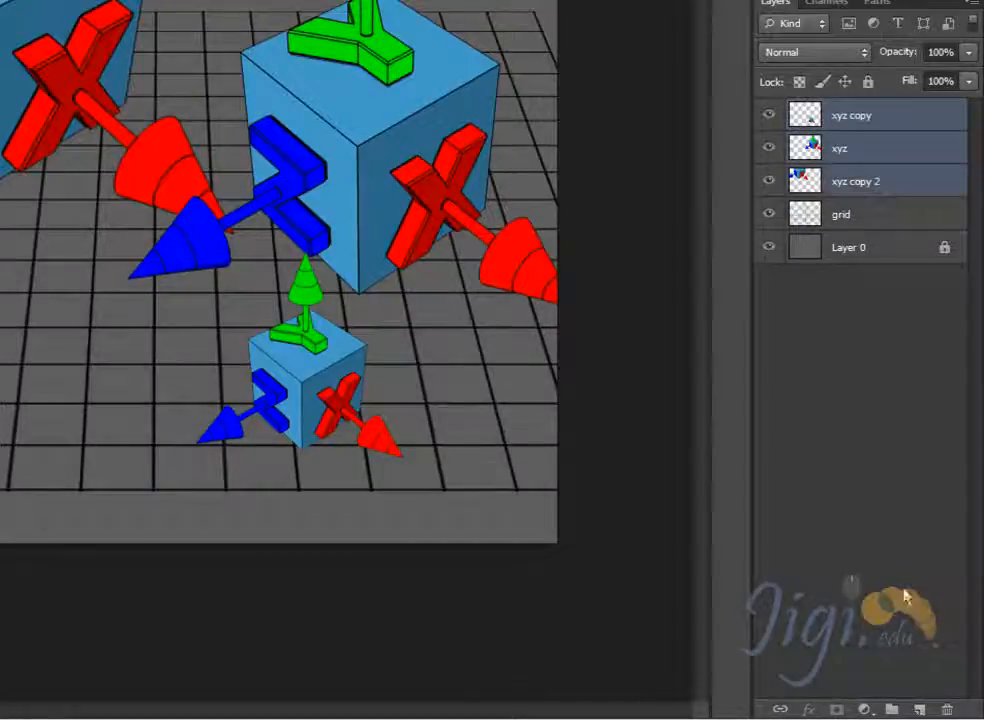
pyautogui.moveTo(838, 152); pyautogui.dragTo(892, 709)
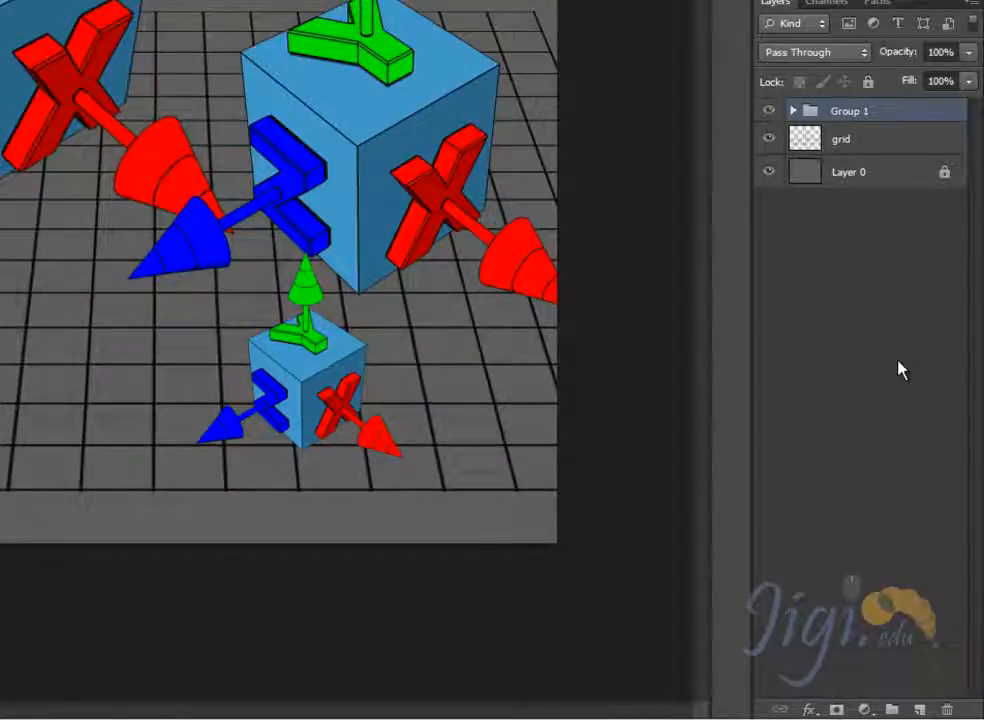
pyautogui.hotkey('ctrl', 'shift', 'g')
pyautogui.click(908, 327)
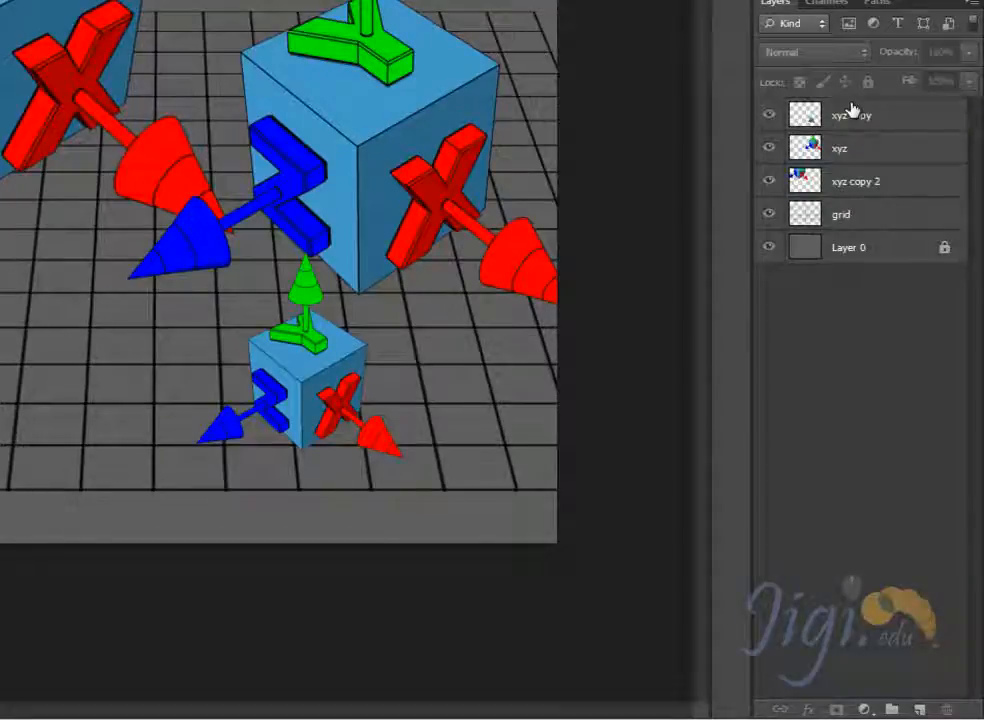
# - Group the xyz copy, xyz and xyz copy 2 layers again and switch the group's visibility off and on
pyautogui.click(852, 122)
pyautogui.keyDown('shift'); pyautogui.click(841, 149); pyautogui.keyUp('shift')
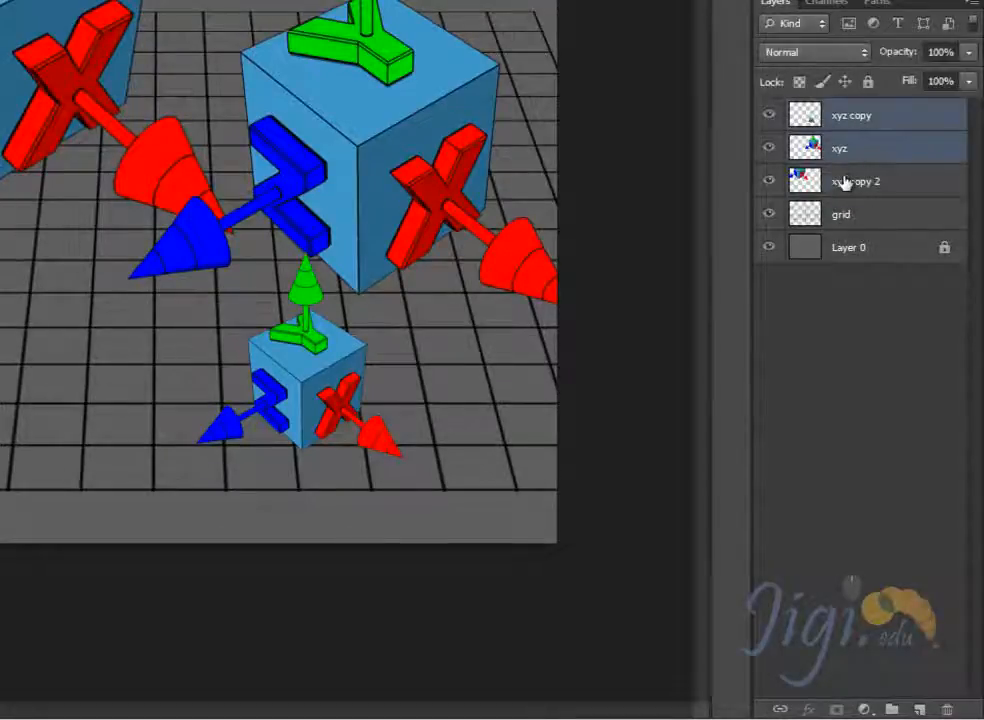
pyautogui.keyDown('shift'); pyautogui.click(813, 182); pyautogui.keyUp('shift')
pyautogui.hotkey('ctrl', 'g')
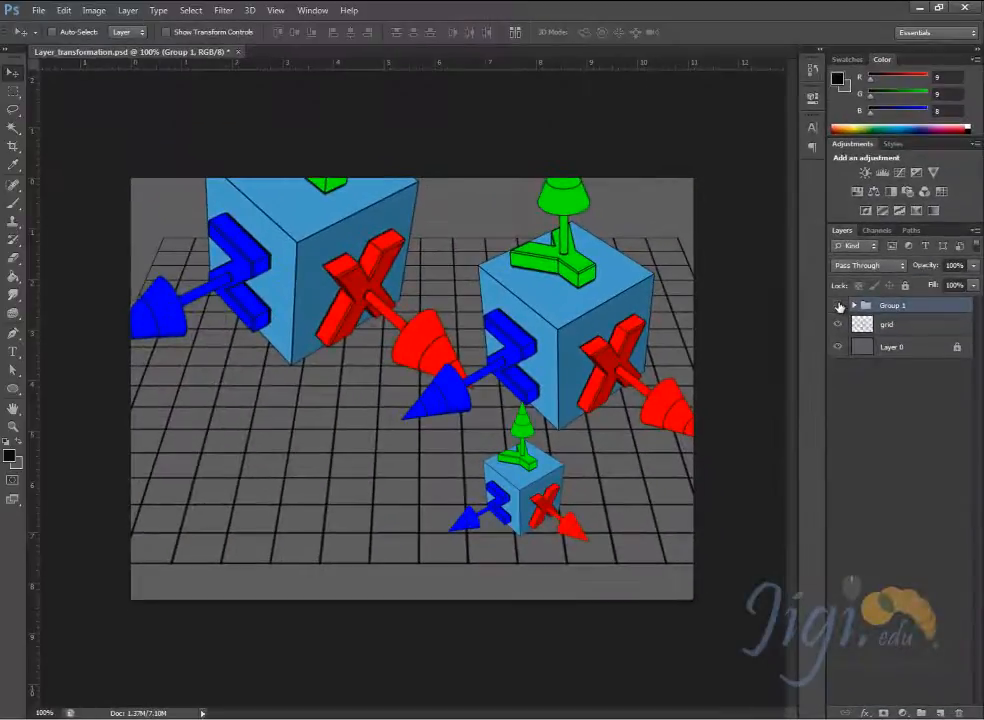
pyautogui.click(770, 115)
pyautogui.click(839, 306)
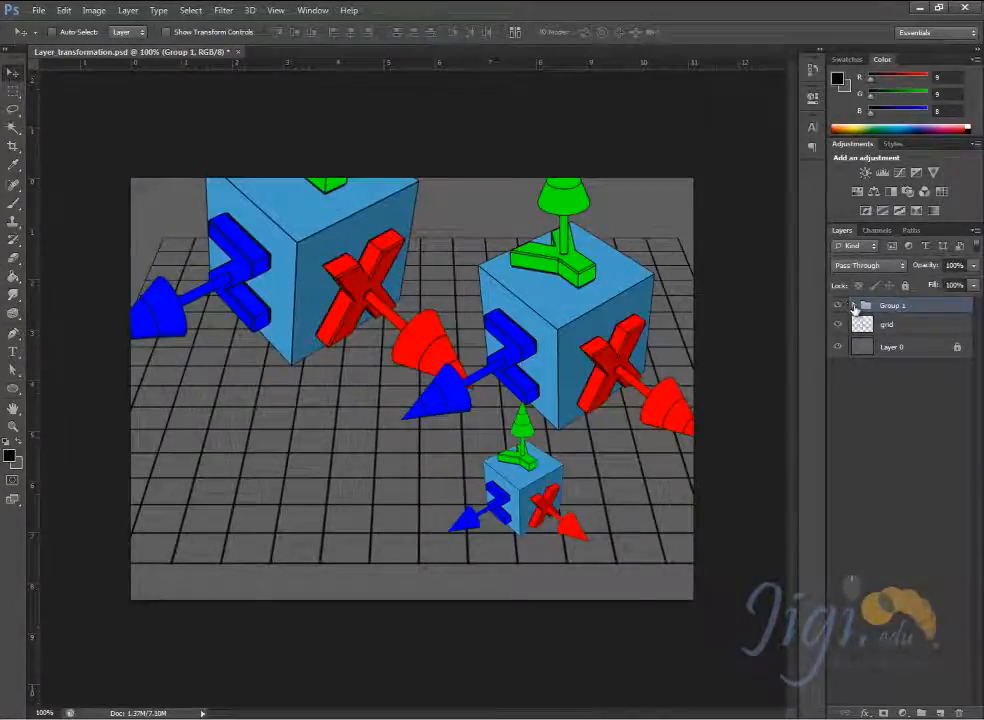
# - Expand Group 1, select each xyz layer inside it in turn, and collapse the group again
pyautogui.click(854, 306)
pyautogui.click(914, 327)
pyautogui.click(910, 370)
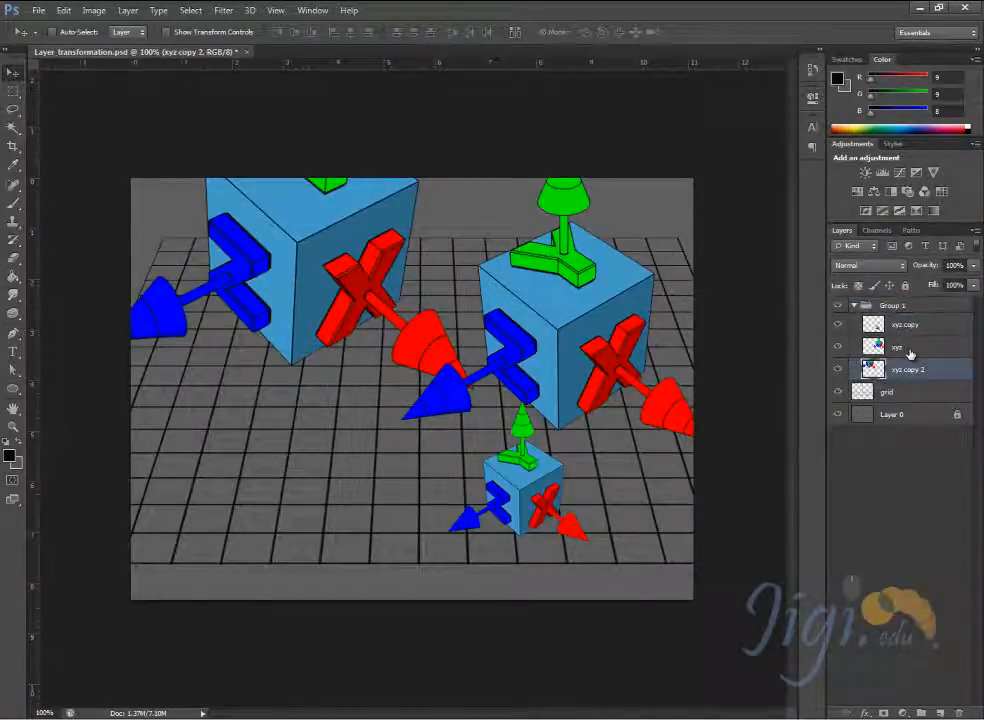
pyautogui.click(909, 350)
pyautogui.click(908, 328)
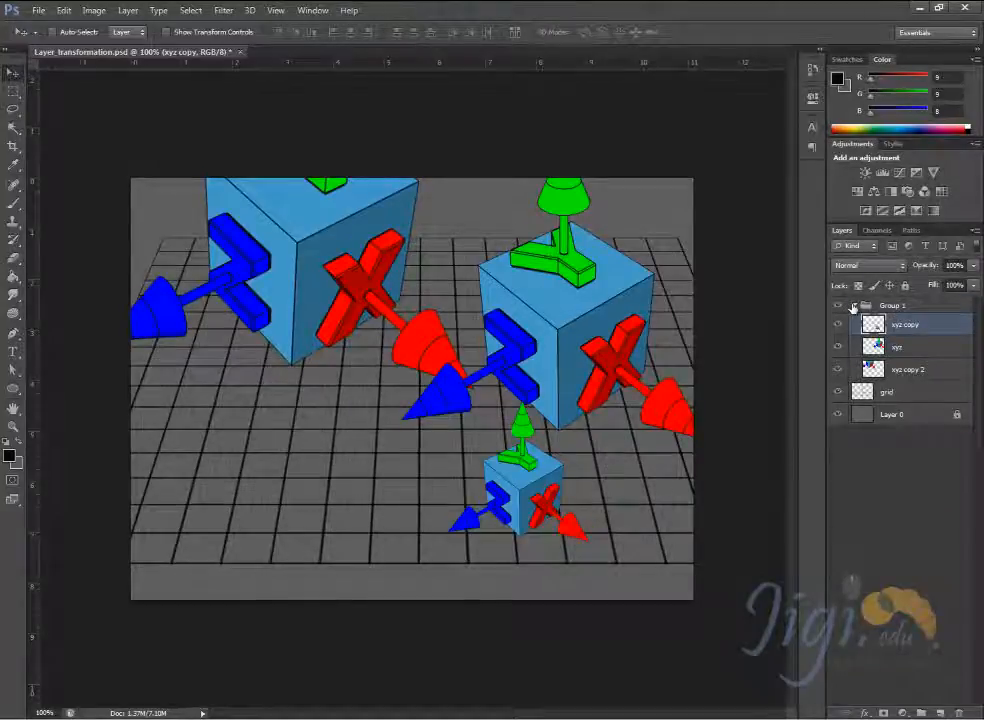
pyautogui.click(853, 306)
pyautogui.click(853, 306)
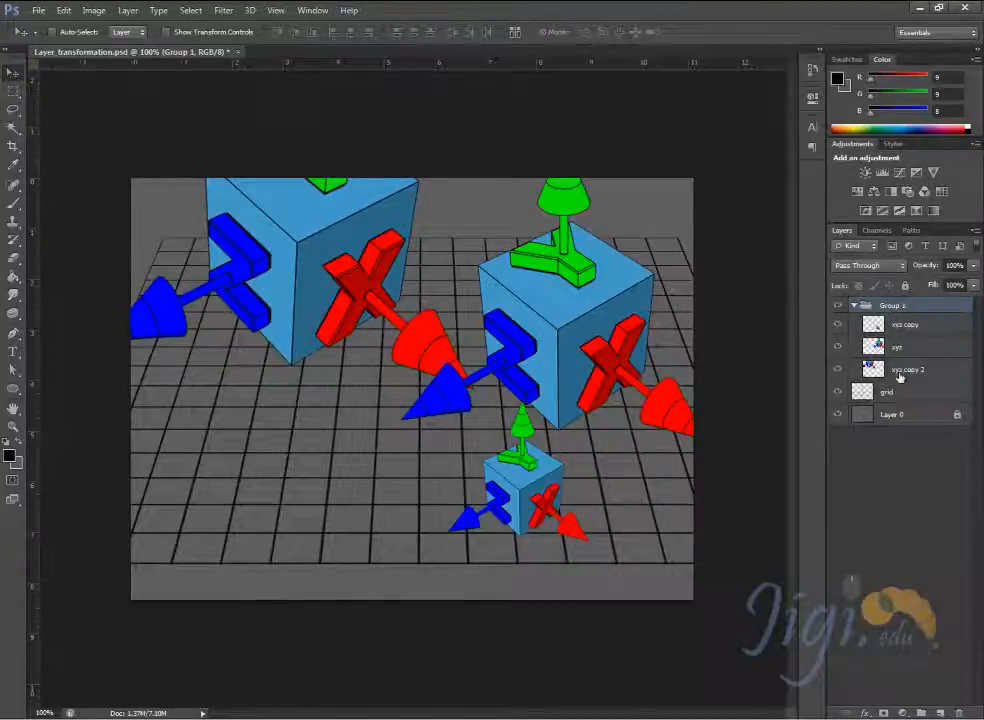
pyautogui.click(853, 306)
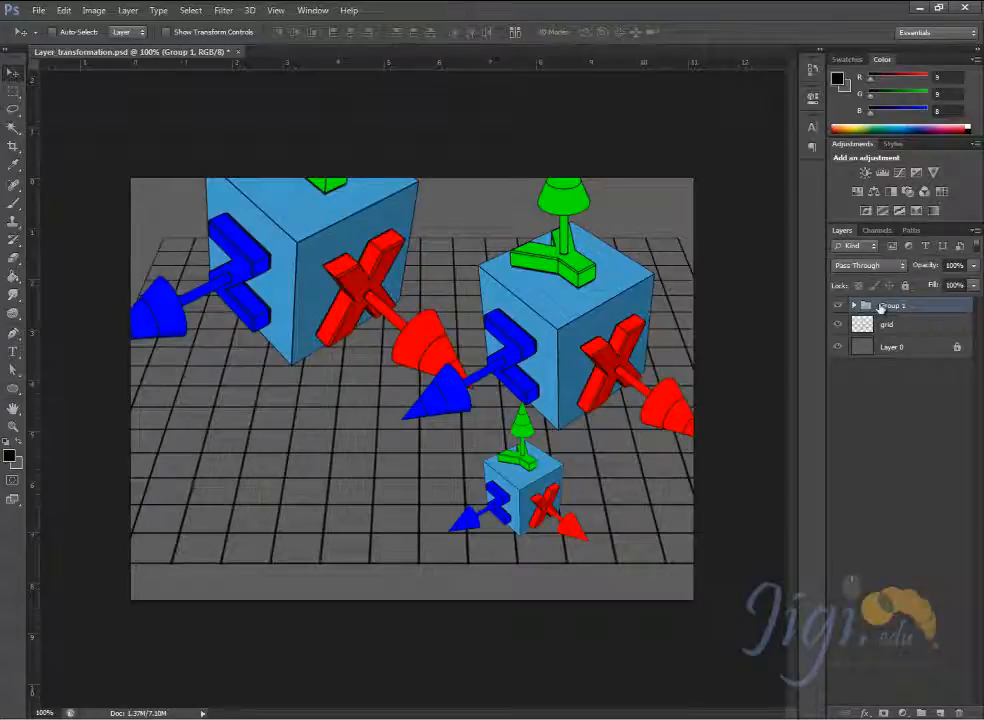
# - Inside Group 1, switch the xyz copy layer's visibility off and on and move its small cube slightly right
pyautogui.click(853, 305)
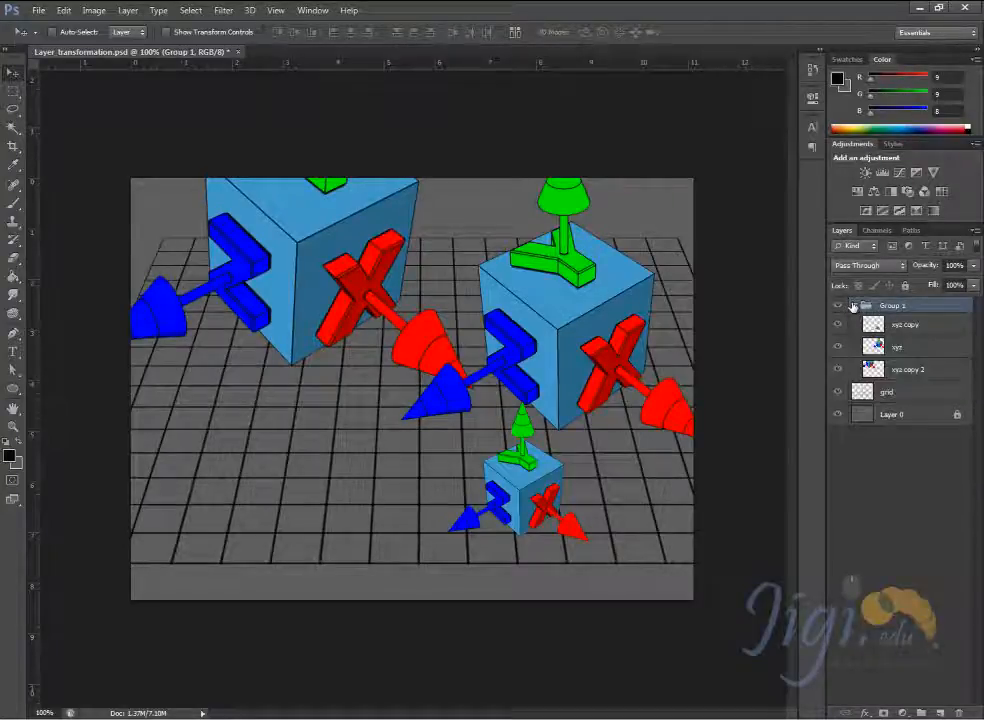
pyautogui.click(838, 325)
pyautogui.click(838, 325)
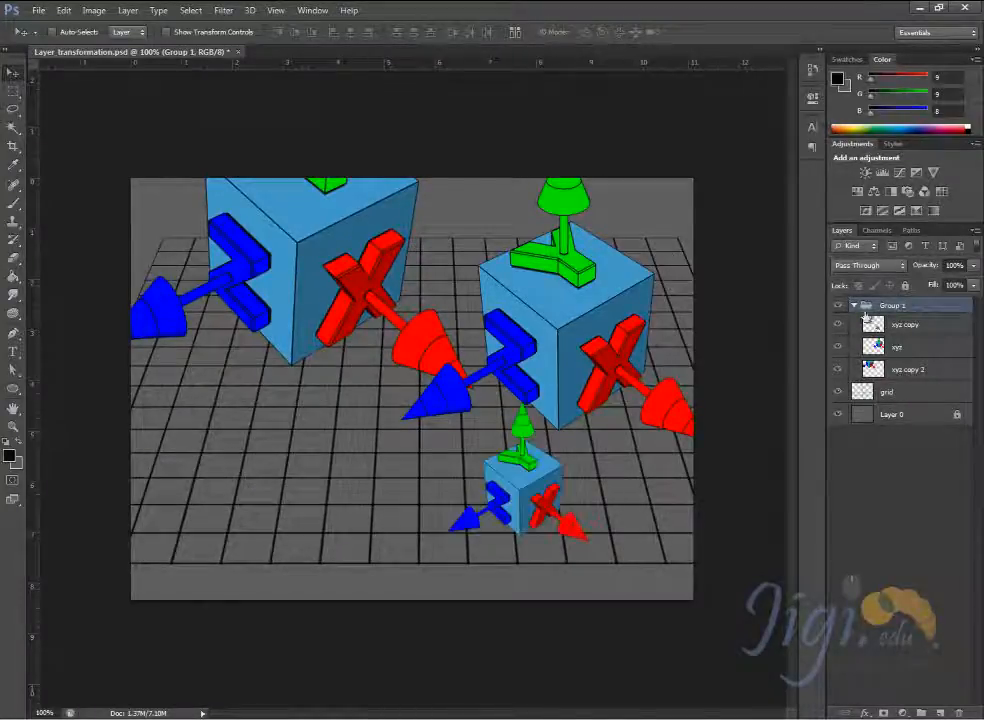
pyautogui.click(905, 325)
pyautogui.moveTo(545, 492); pyautogui.dragTo(563, 493)
# - Collapse Group 1 and move the whole group of cubes slightly down and left
pyautogui.click(854, 305)
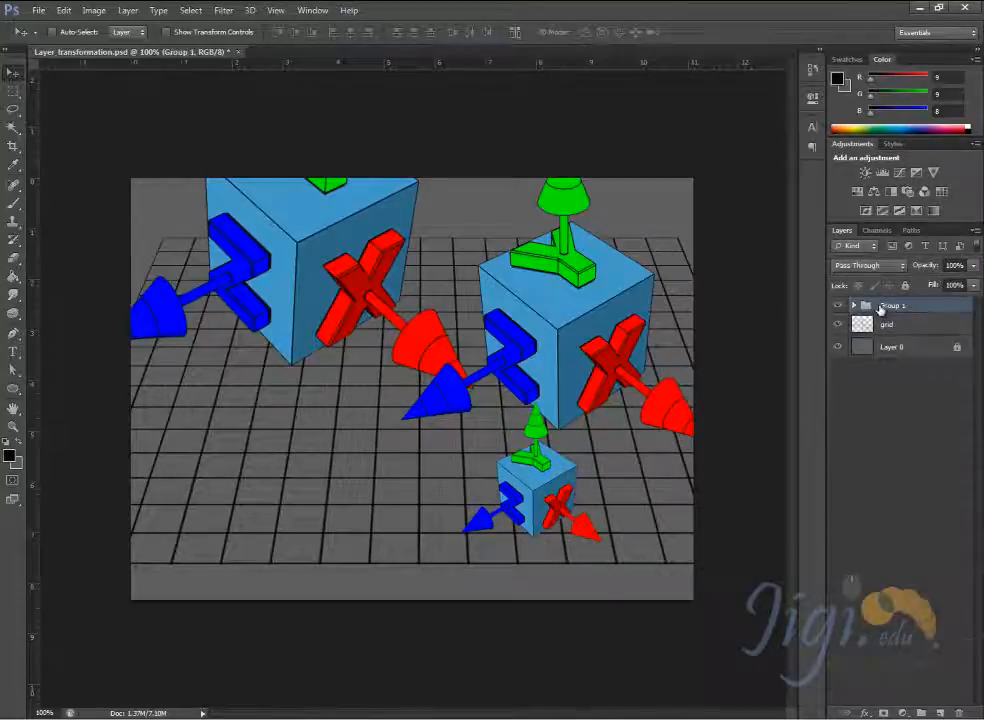
pyautogui.moveTo(557, 348)
pyautogui.mouseDown()
pyautogui.moveTo(368, 397)
pyautogui.moveTo(545, 350)
pyautogui.moveTo(557, 368)
pyautogui.mouseUp()
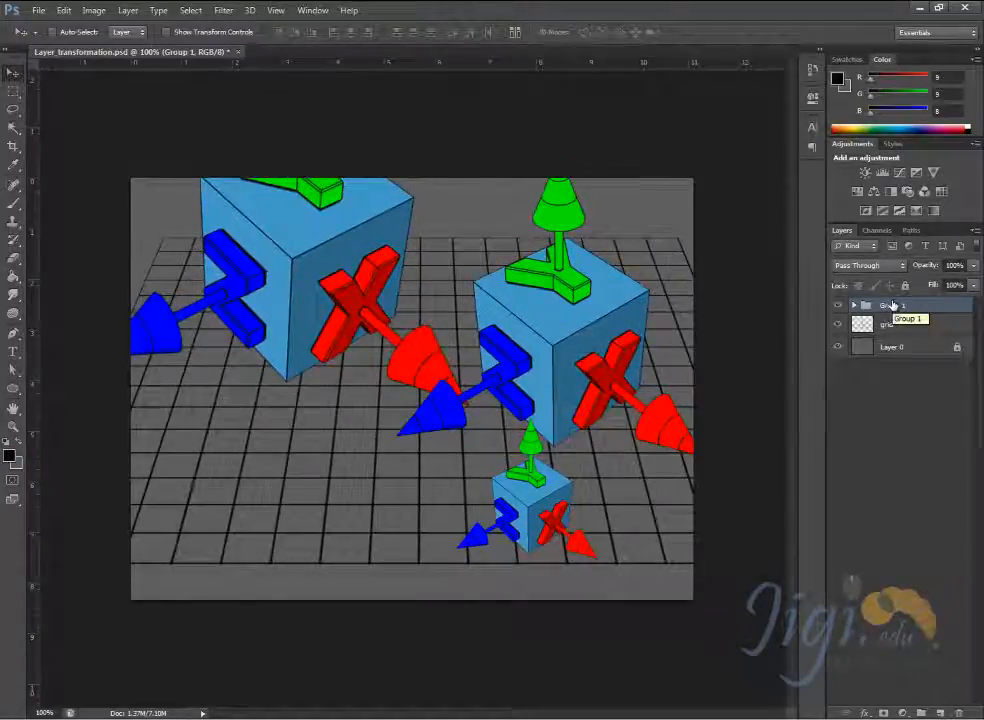
# - Ungroup Group 1 and select only the xyz copy layer
pyautogui.click(136, 11)
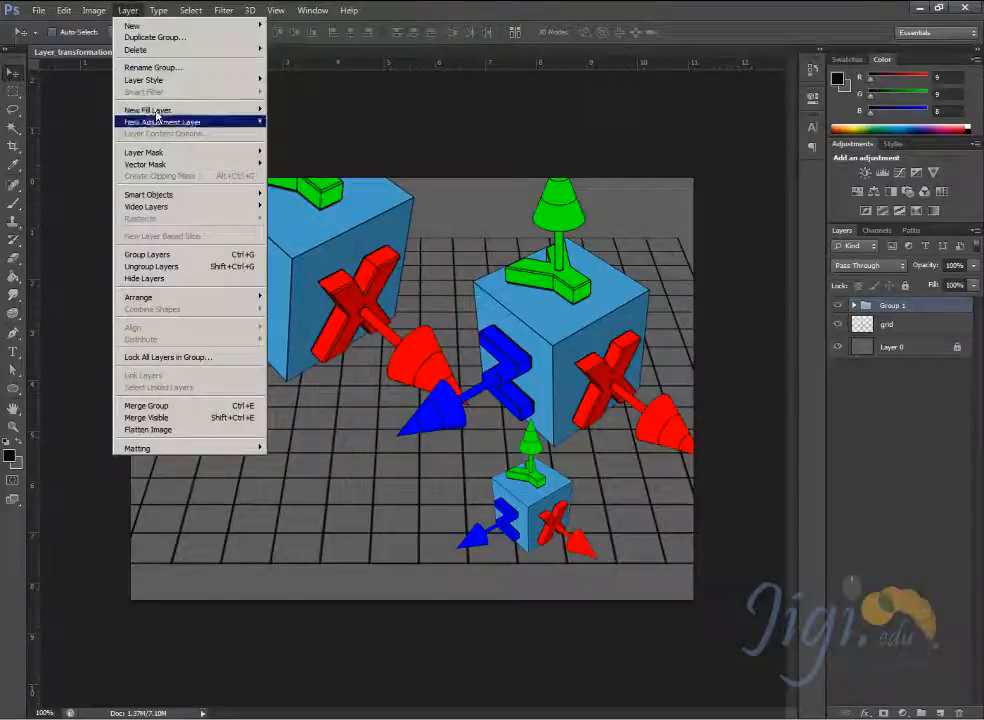
pyautogui.click(152, 267)
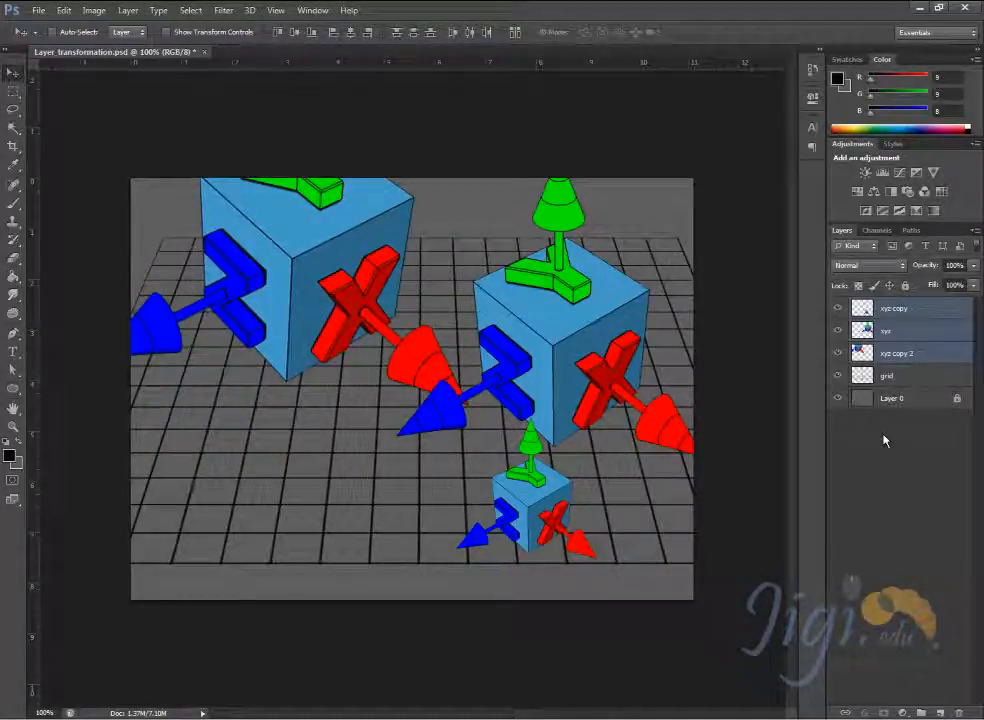
pyautogui.click(886, 311)
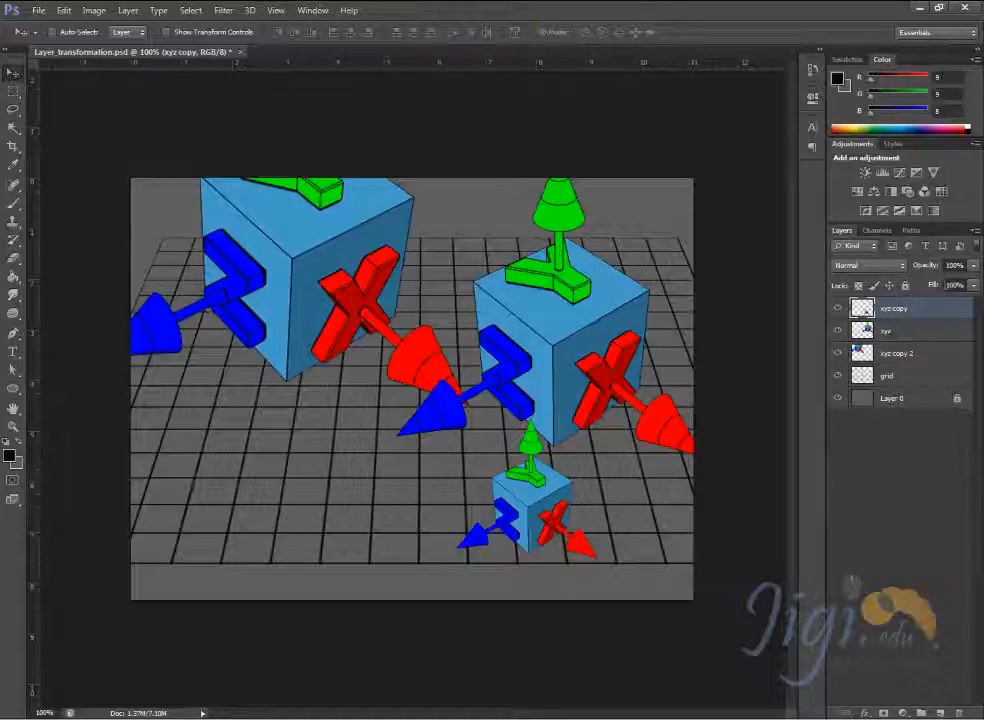
# - Raise the xyz copy layer's opacity in increments from 10% up to 90%, and restore it to 100%
pyautogui.moveTo(923, 290); pyautogui.dragTo(979, 299)
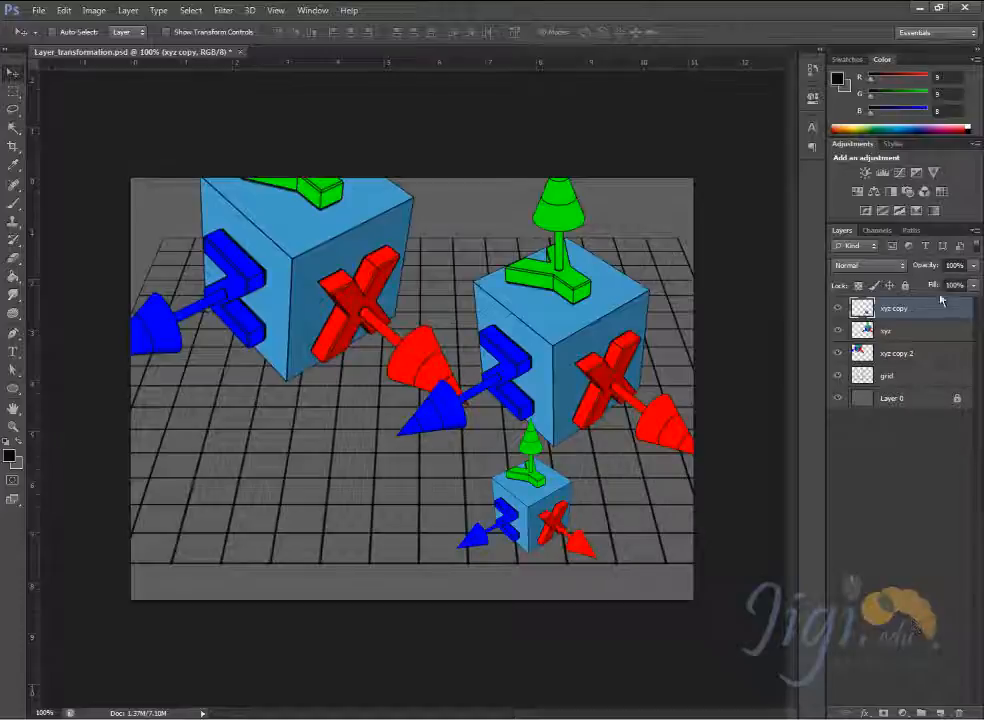
pyautogui.moveTo(927, 271); pyautogui.dragTo(955, 312)
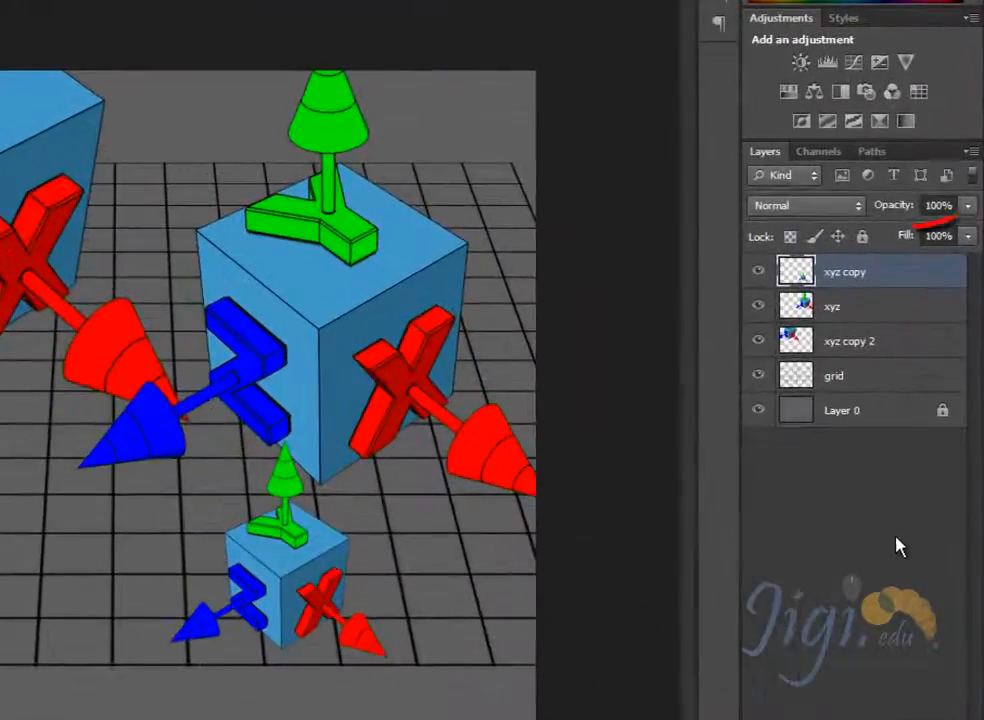
pyautogui.press('1')
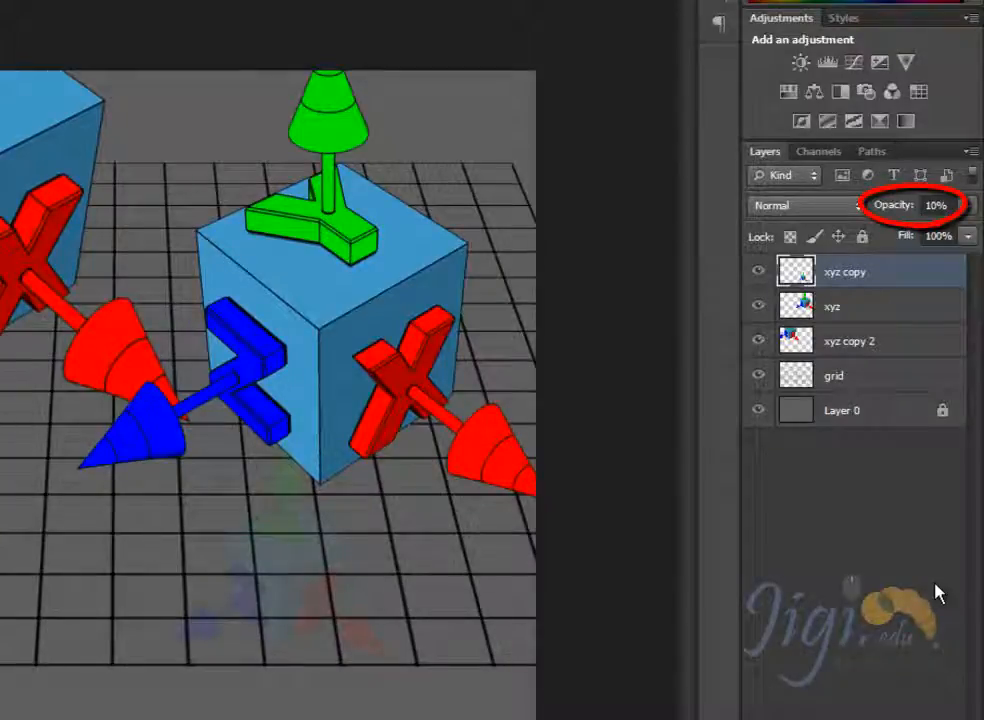
pyautogui.press('2')
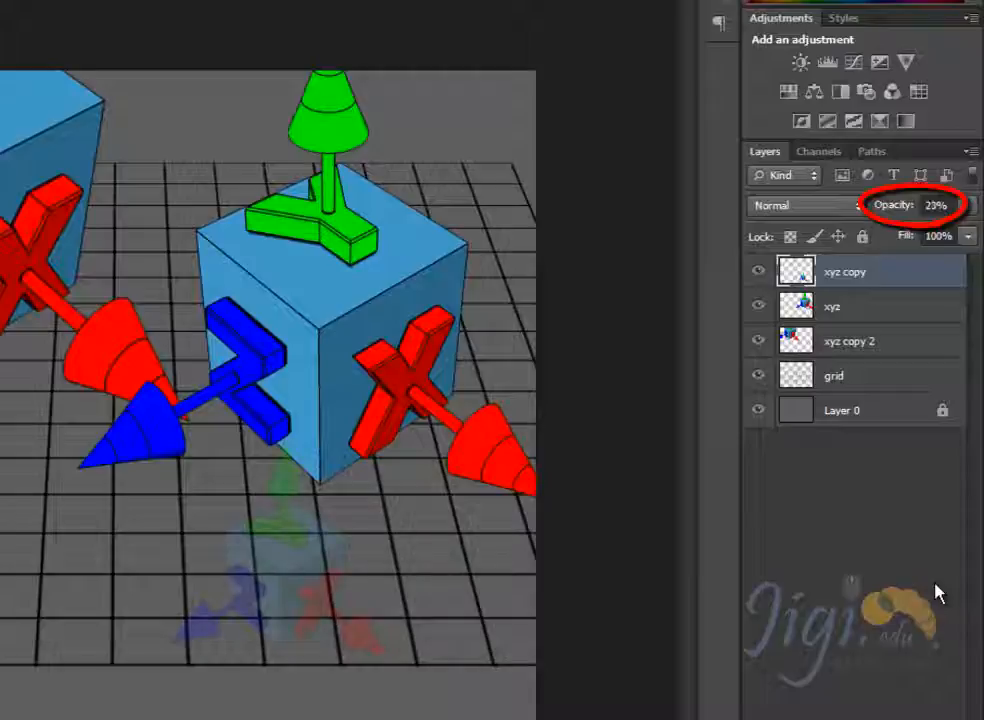
pyautogui.press('4')
pyautogui.press('5')
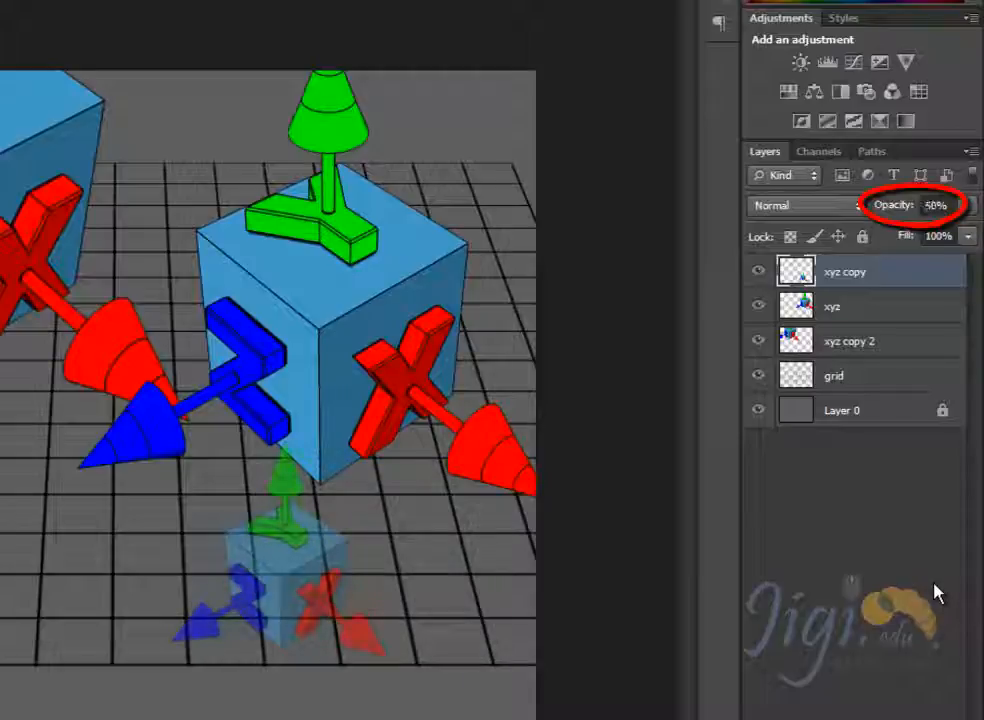
pyautogui.press('6')
pyautogui.press('7')
pyautogui.press('7')
pyautogui.press('8')
pyautogui.press('9')
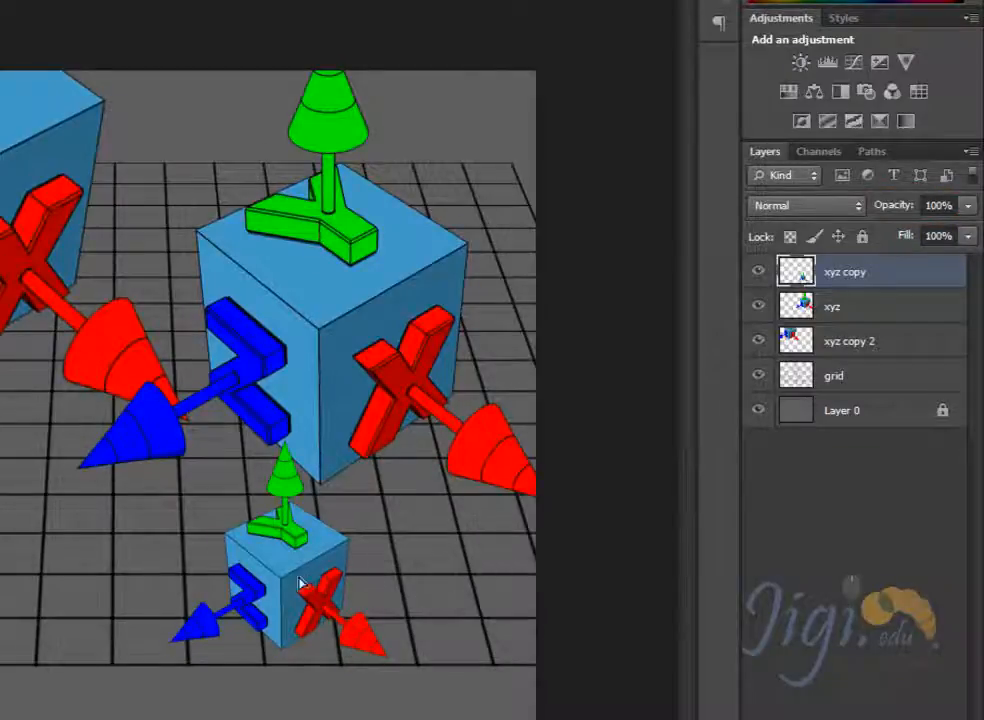
# - Move the small cube on the xyz copy layer slightly up and left
pyautogui.moveTo(301, 588); pyautogui.dragTo(259, 533)
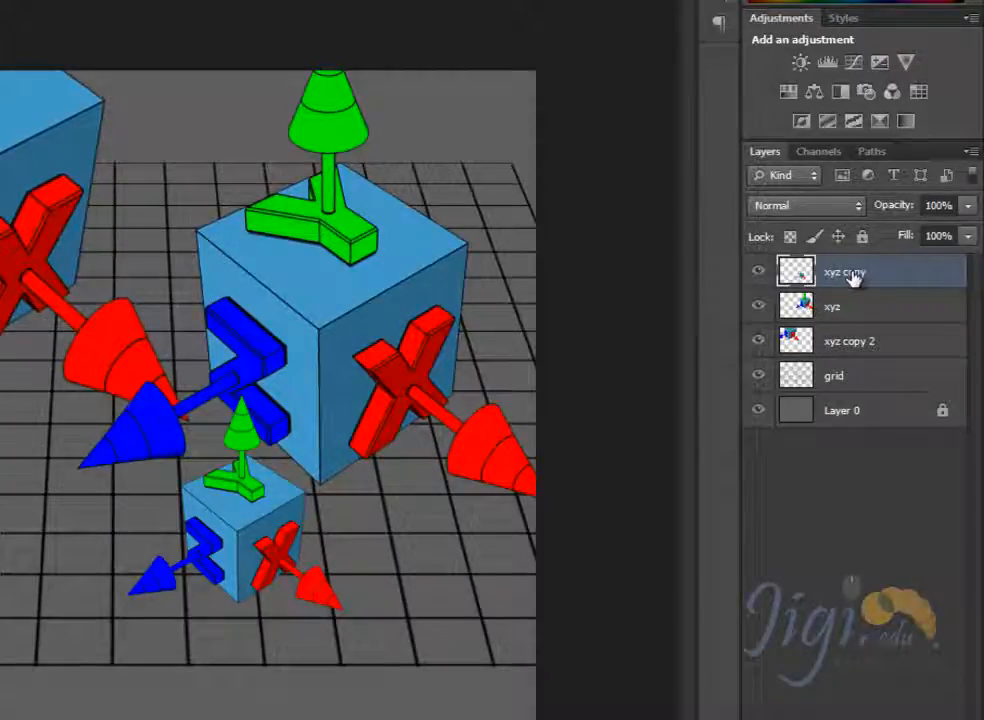
# - Delete the xyz copy layer and undo the deletion, two times in a row
pyautogui.press('Delete')
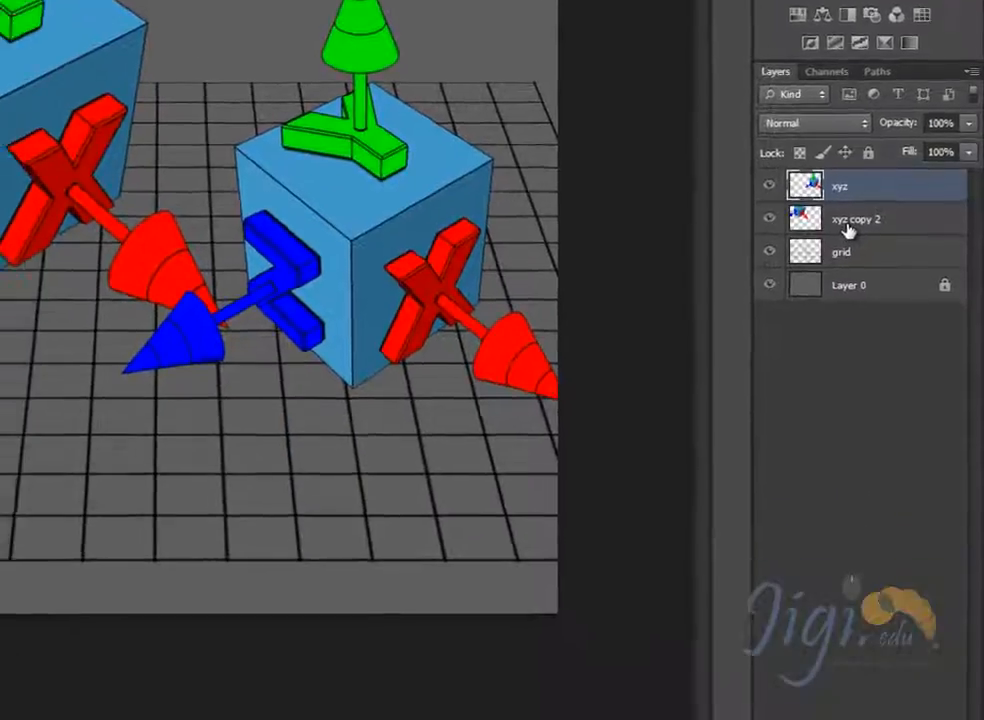
pyautogui.hotkey('ctrl', 'z')
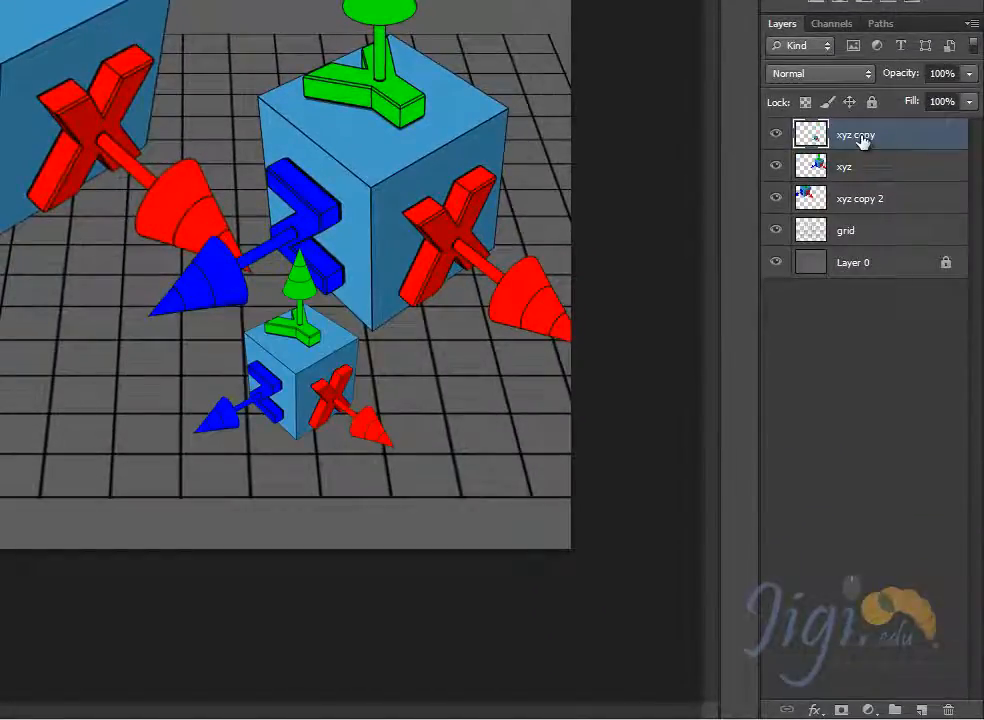
pyautogui.moveTo(862, 141); pyautogui.dragTo(950, 707)
pyautogui.hotkey('ctrl', 'z')
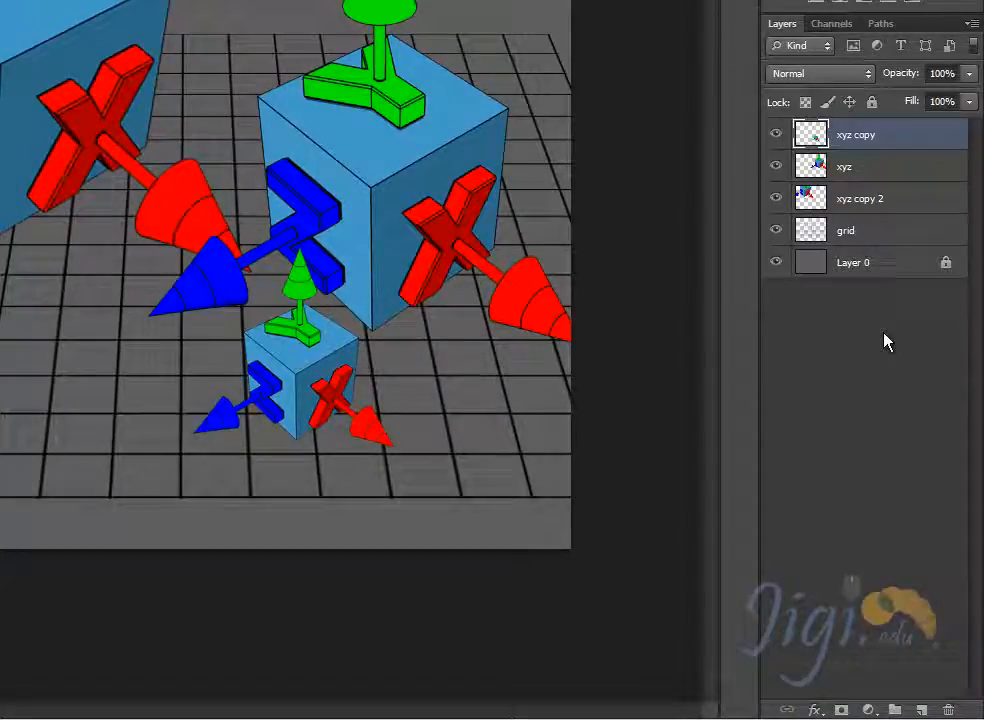
# - Look through the available layer styles and the fill and adjustment layer types without applying any
pyautogui.click(815, 711)
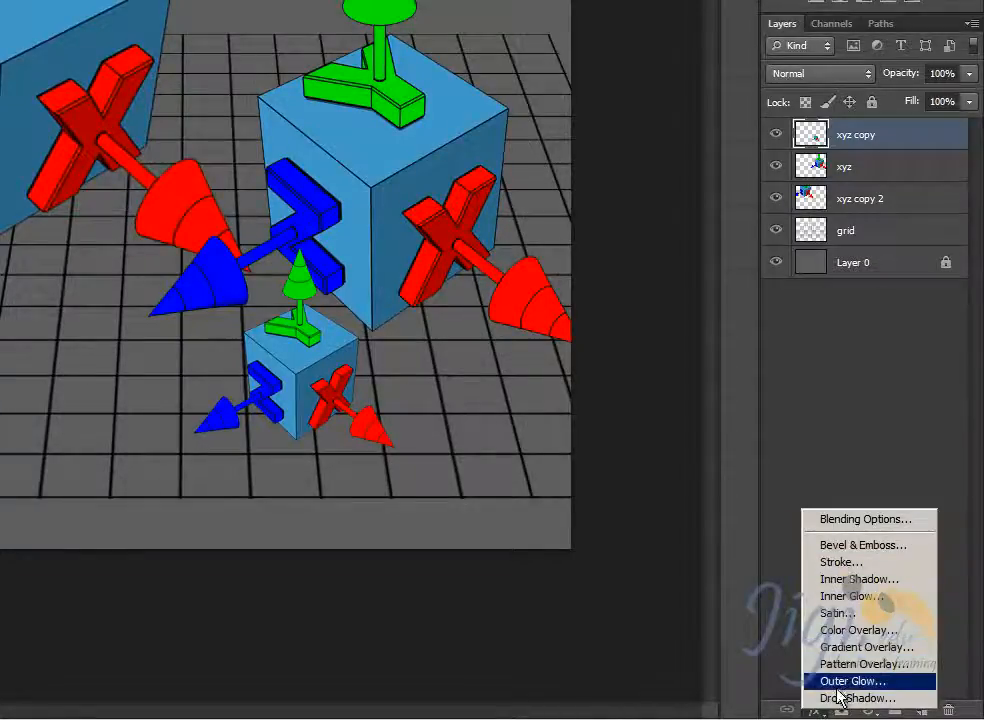
pyautogui.click(857, 456)
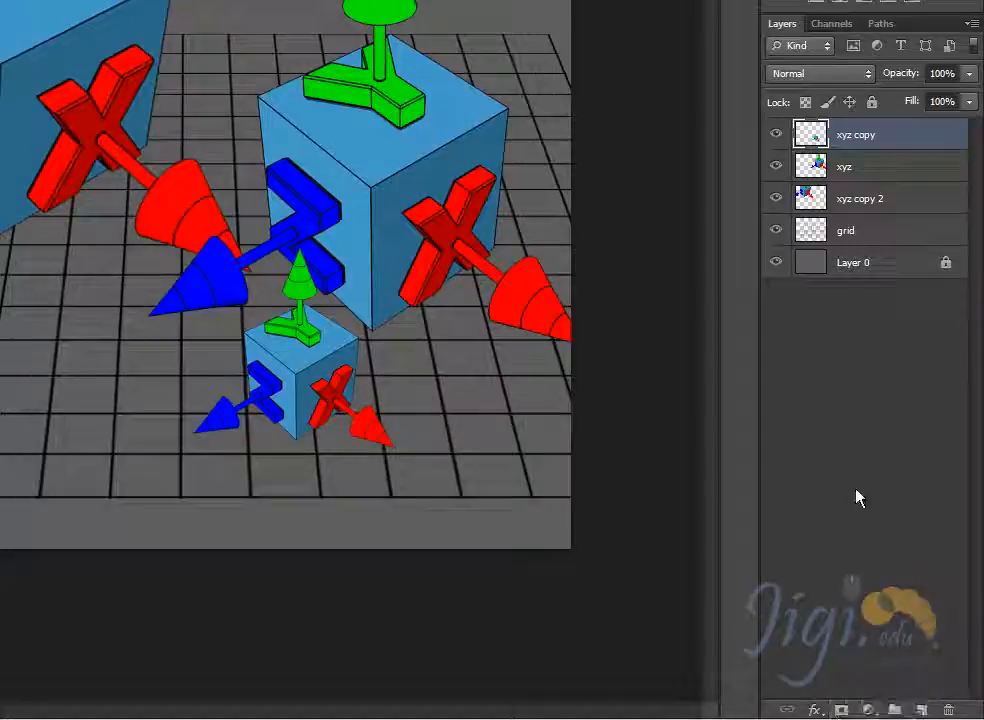
pyautogui.click(871, 710)
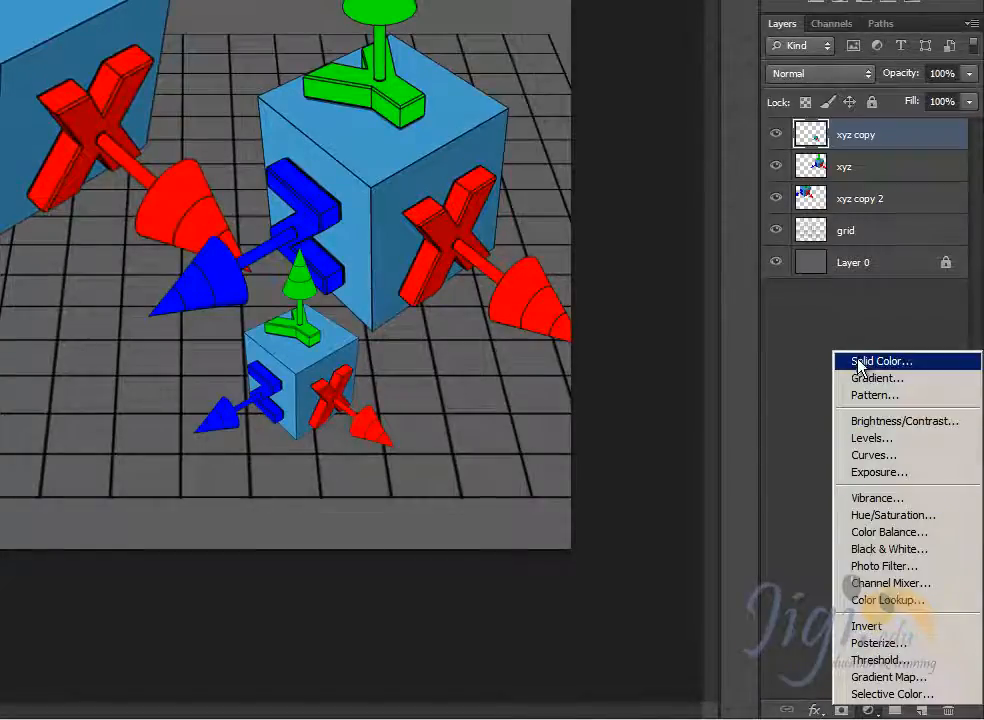
pyautogui.click(785, 320)
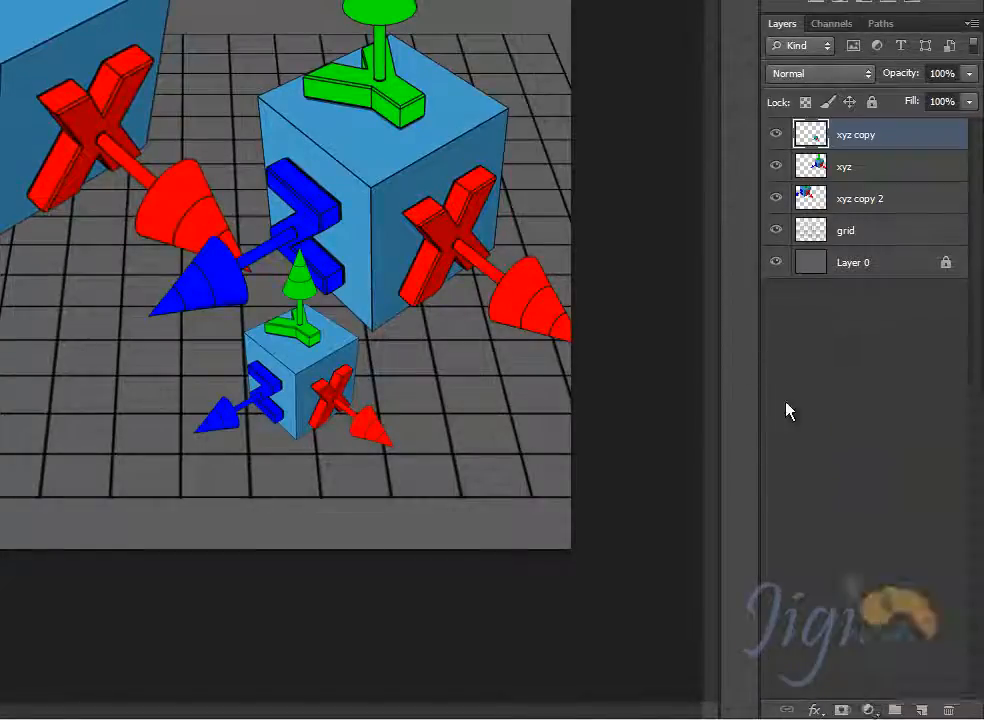